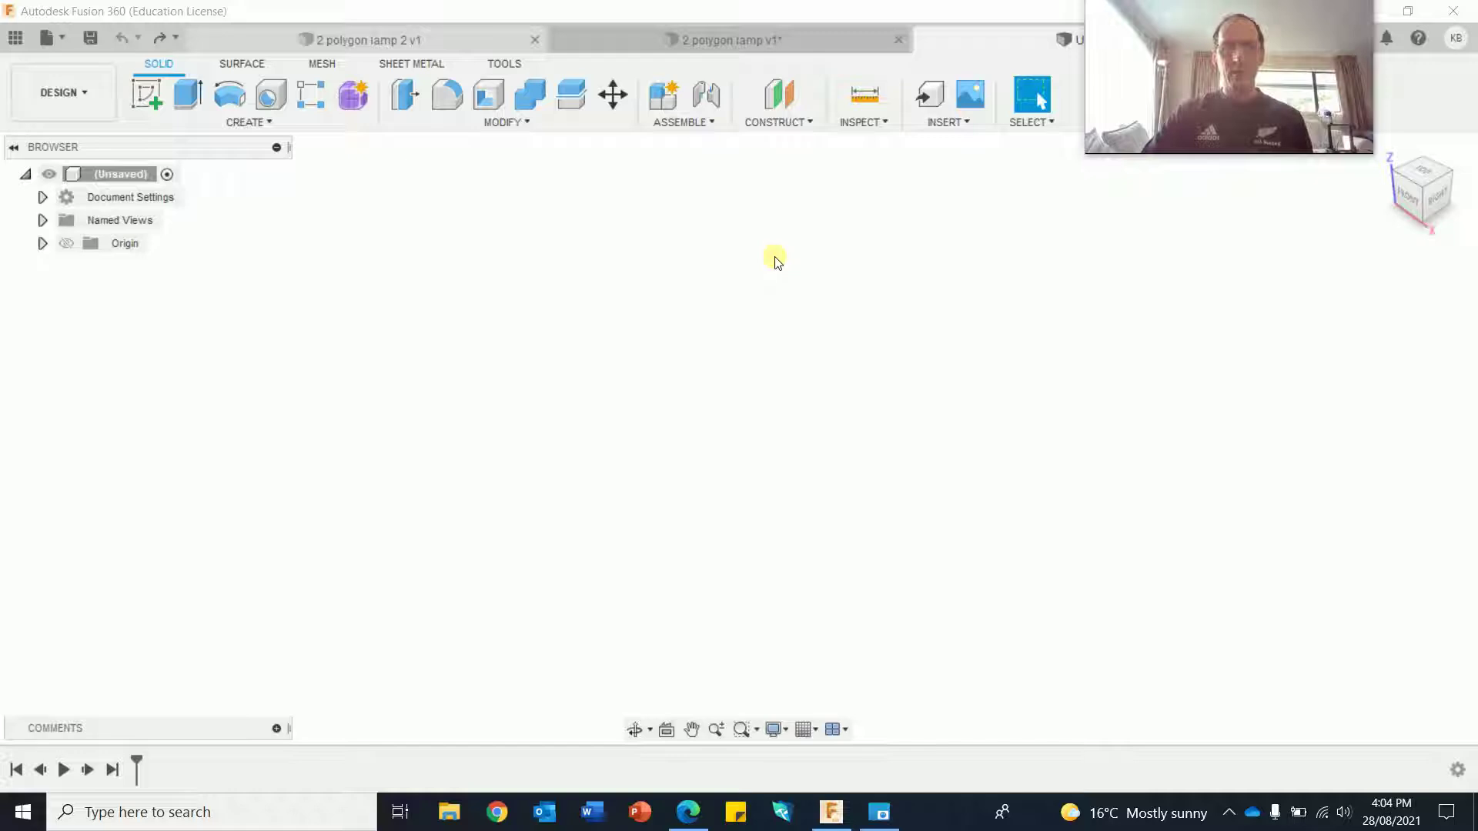
Step: Examine the finished designs "2 polygon lamp 2 v1" and "2 polygon lamp v1", and return to the unsaved empty design
{"action": "left_click", "coordinate": [623, 33]}
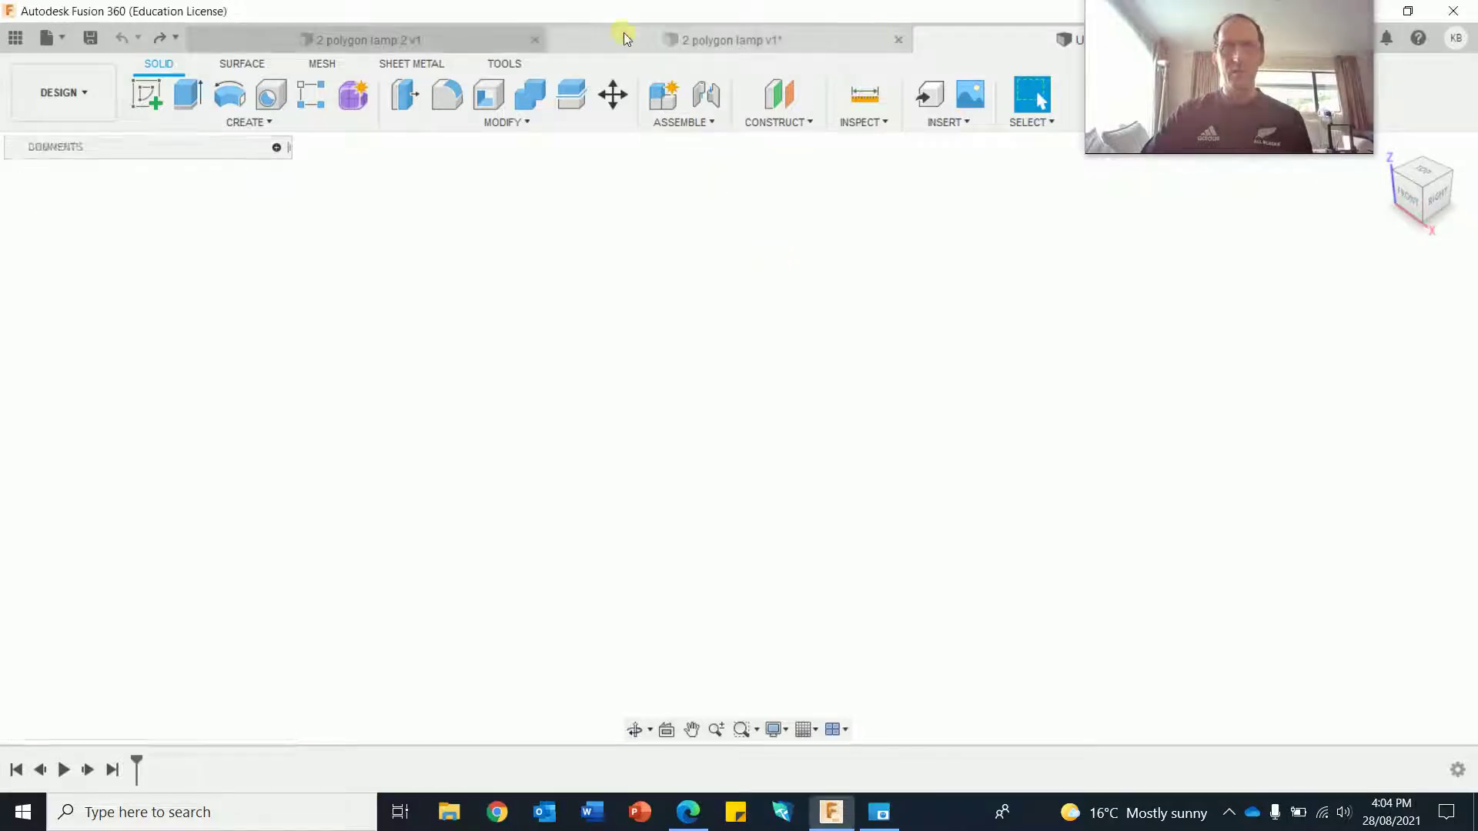
{"action": "left_click", "coordinate": [515, 42]}
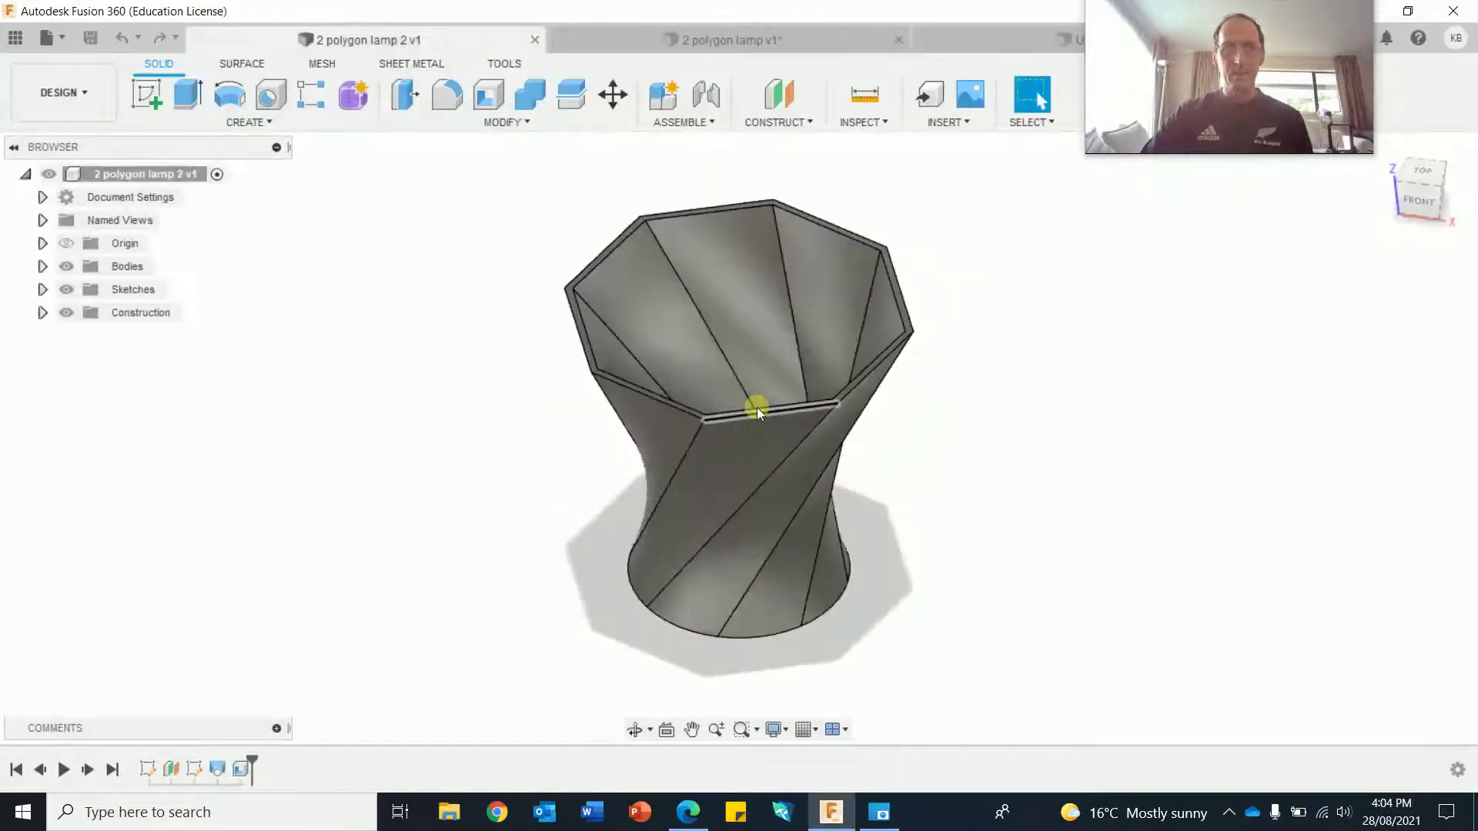
{"action": "left_click", "coordinate": [757, 40]}
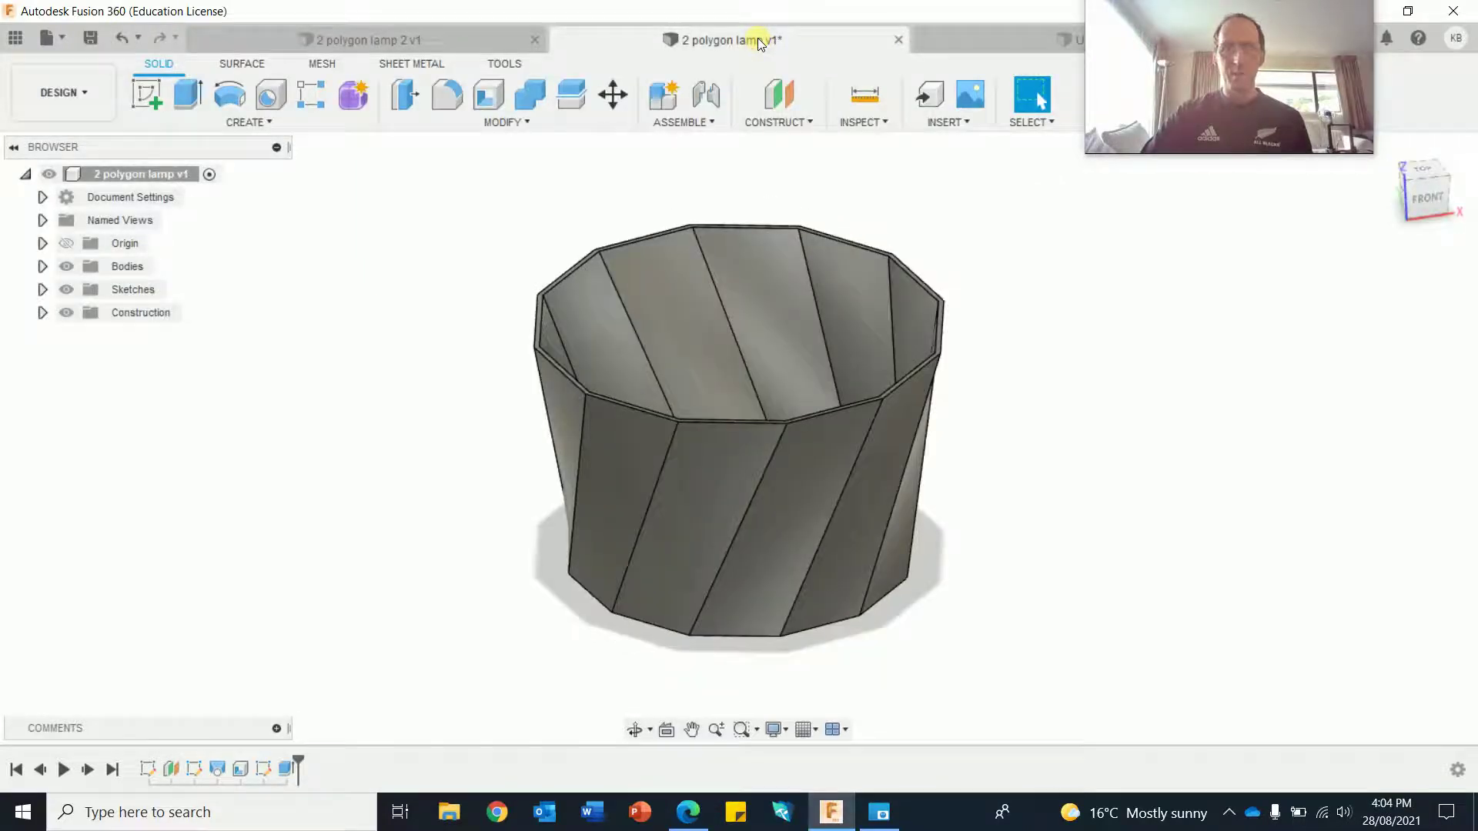
{"action": "left_click", "coordinate": [340, 38]}
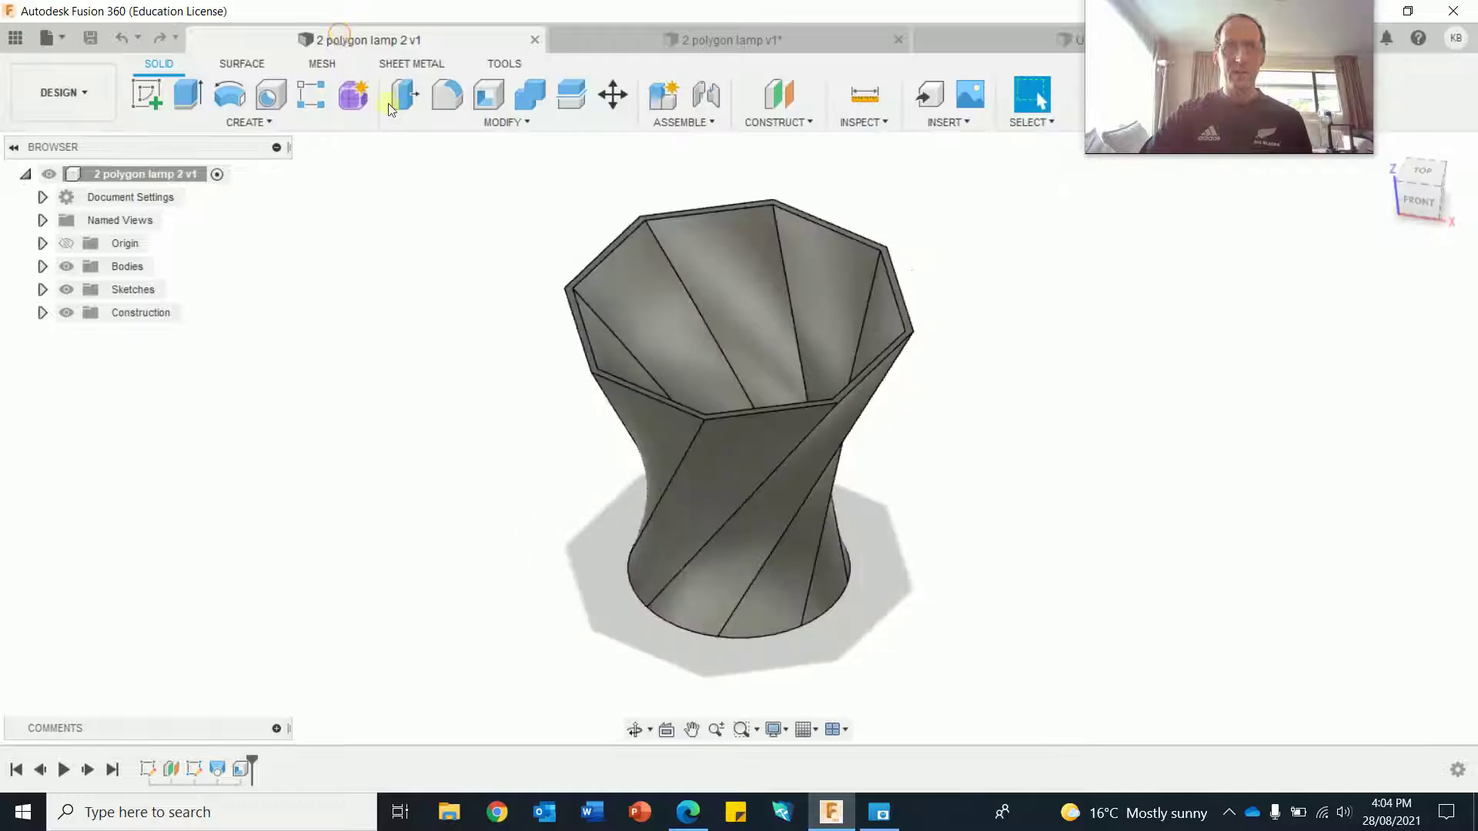
{"action": "left_click", "coordinate": [1005, 40]}
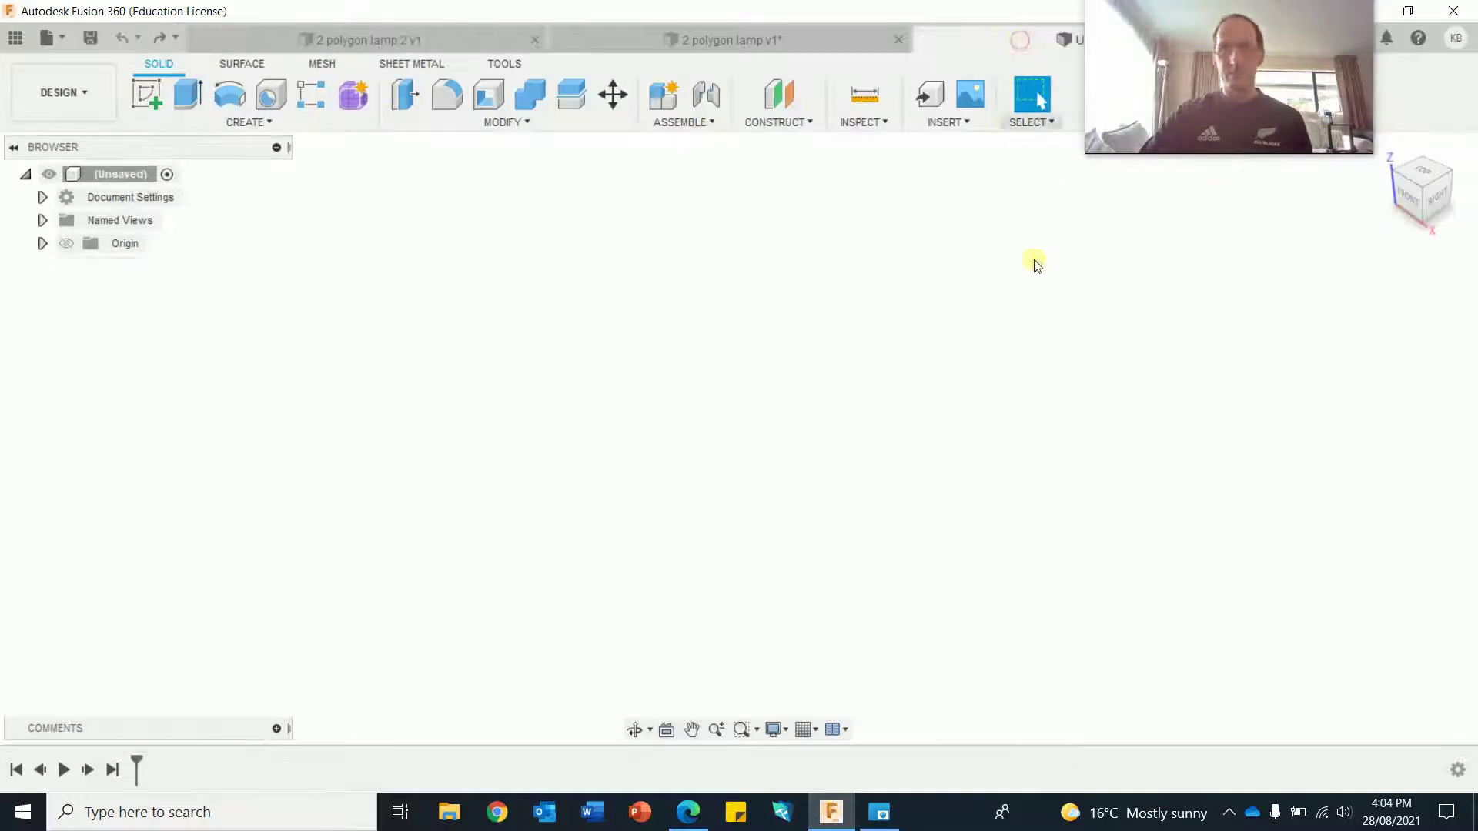
Step: Sketch an inscribed 8-sided polygon with a 50 mm radius on the horizontal ground plane, centred on the origin, and finish the sketch
{"action": "left_click", "coordinate": [148, 94]}
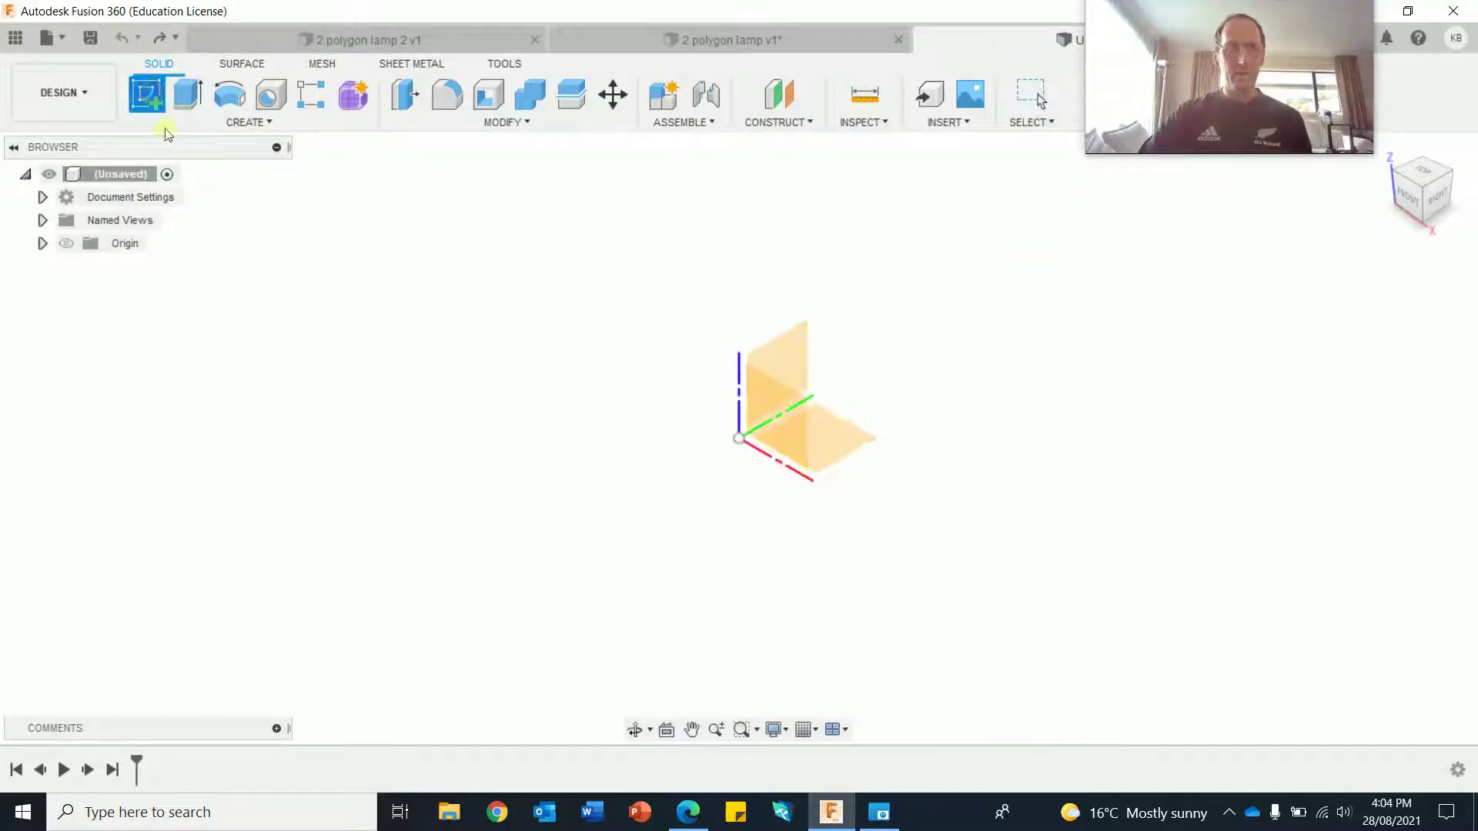
{"action": "left_click", "coordinate": [836, 445]}
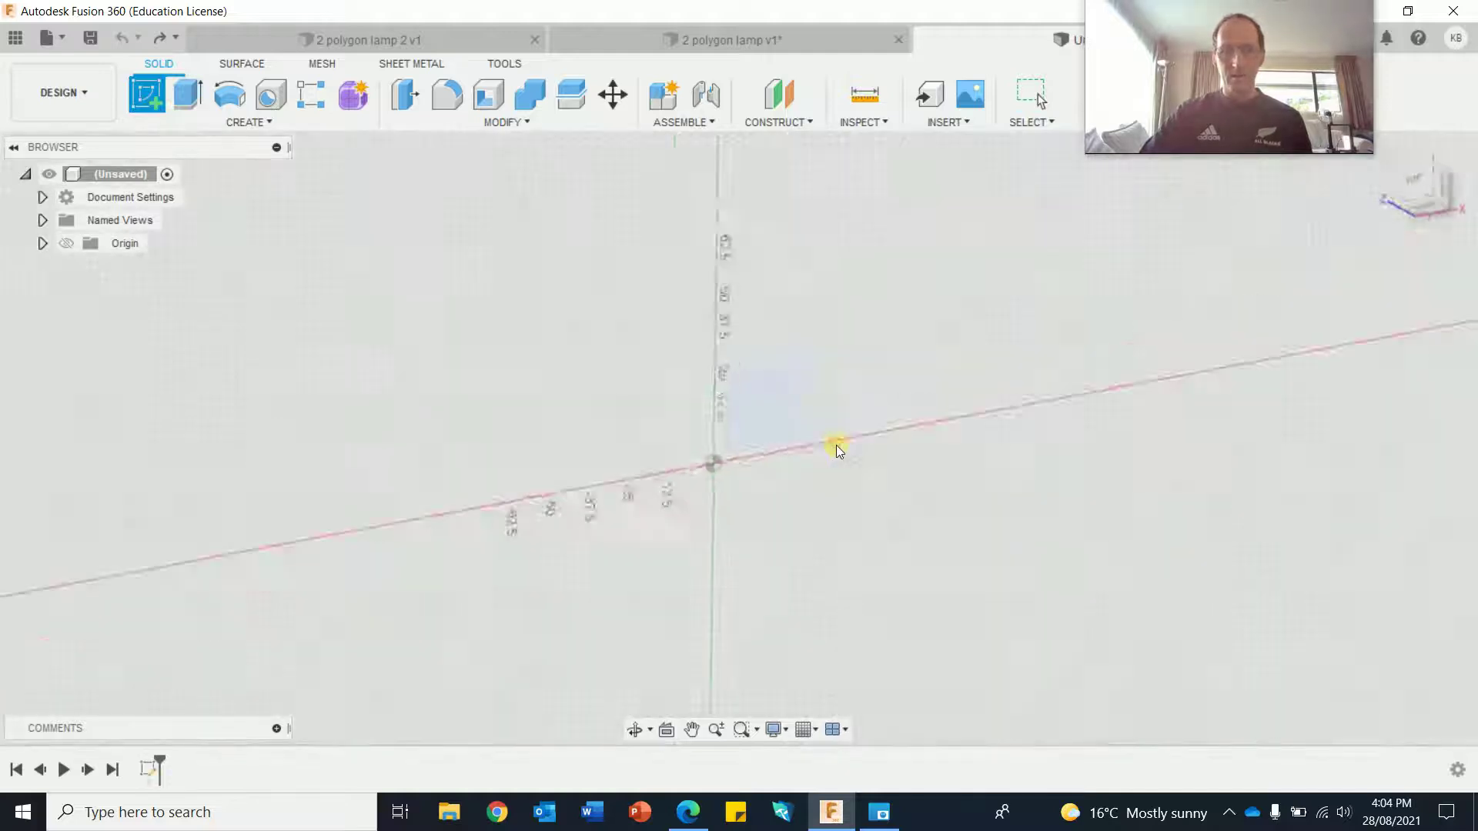
{"action": "left_click", "coordinate": [238, 122]}
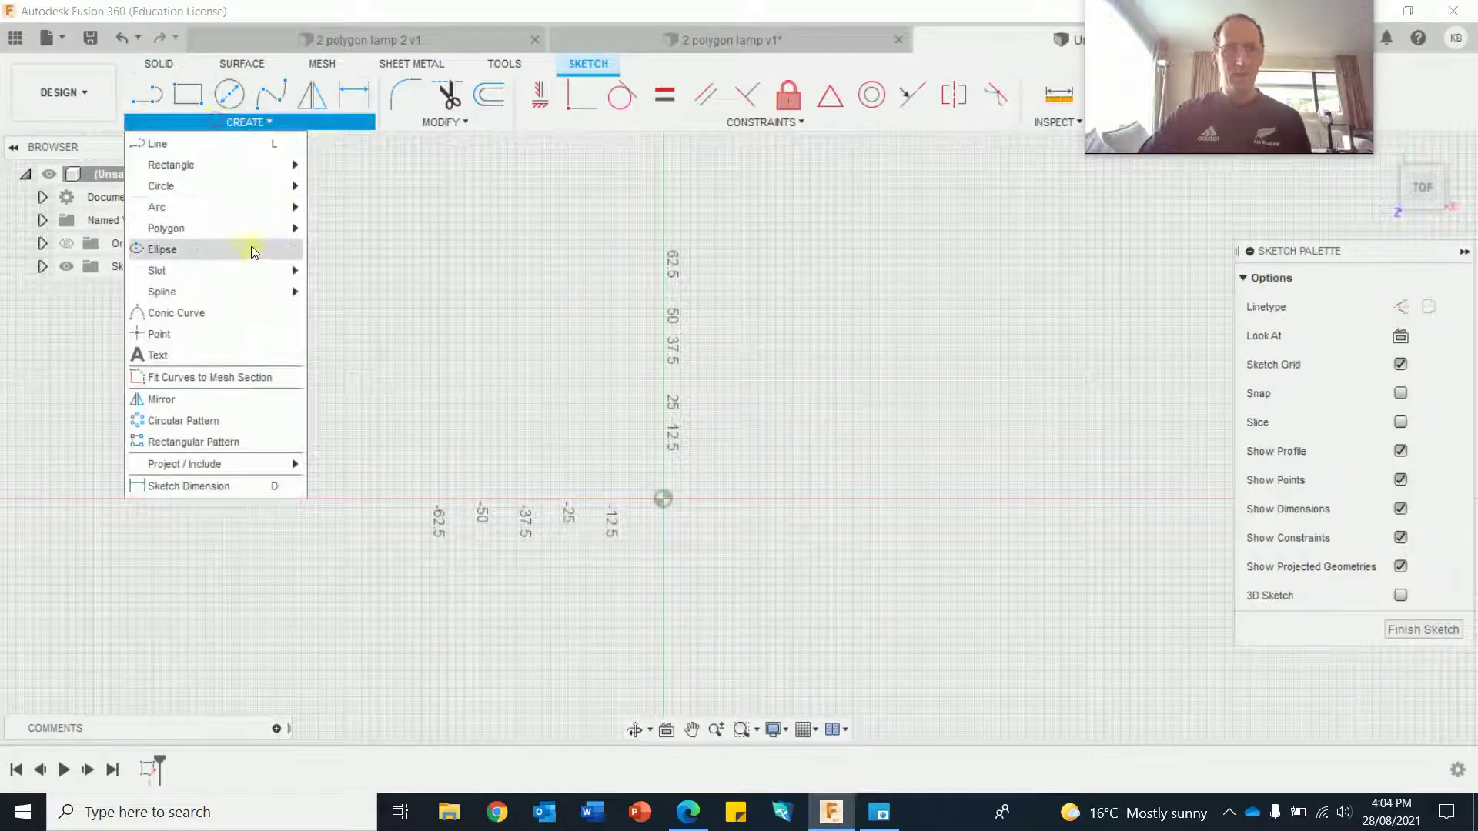
{"action": "mouse_move", "coordinate": [226, 231]}
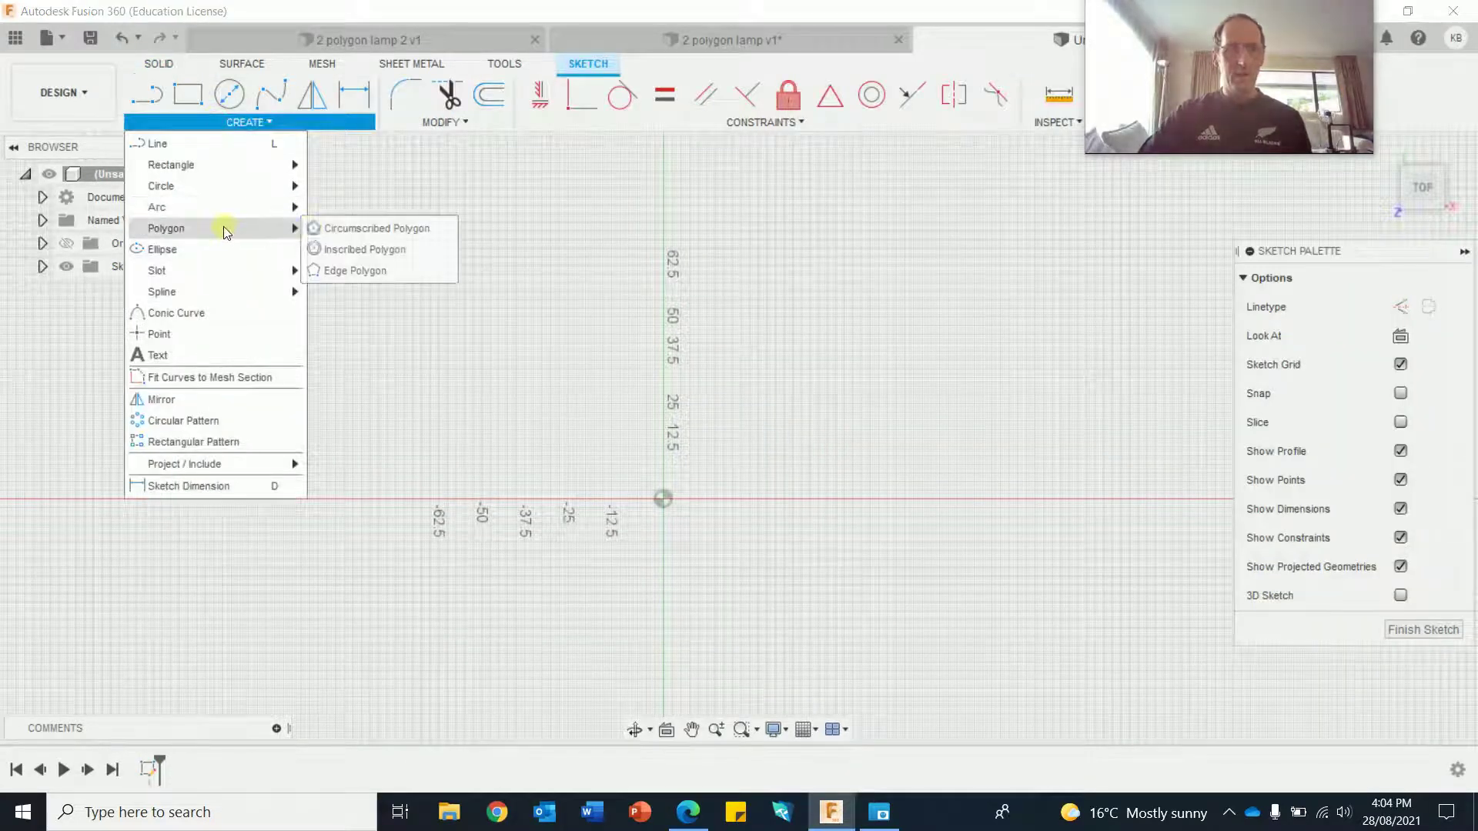
{"action": "left_click", "coordinate": [366, 248]}
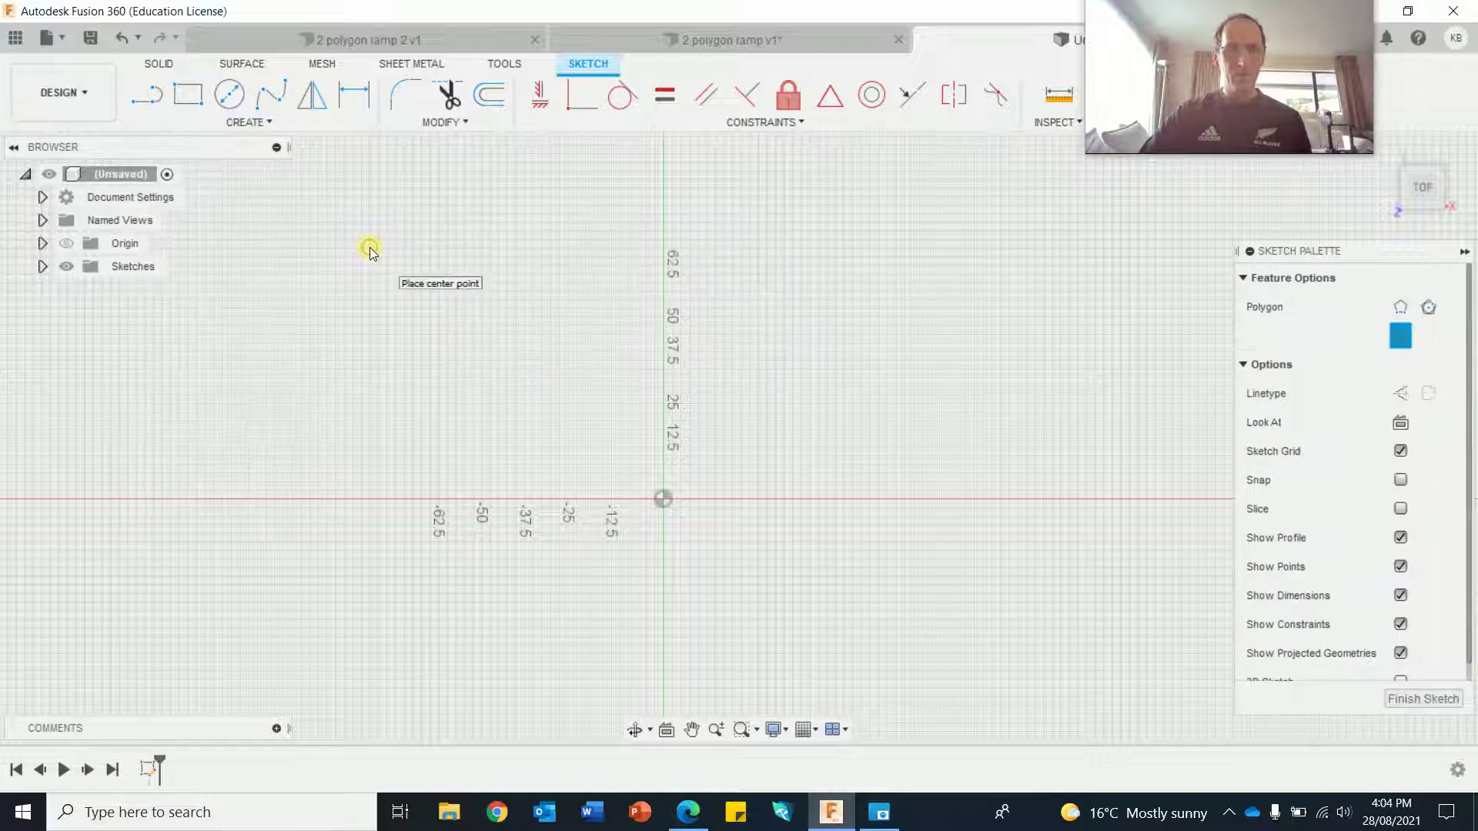
{"action": "left_click", "coordinate": [663, 499]}
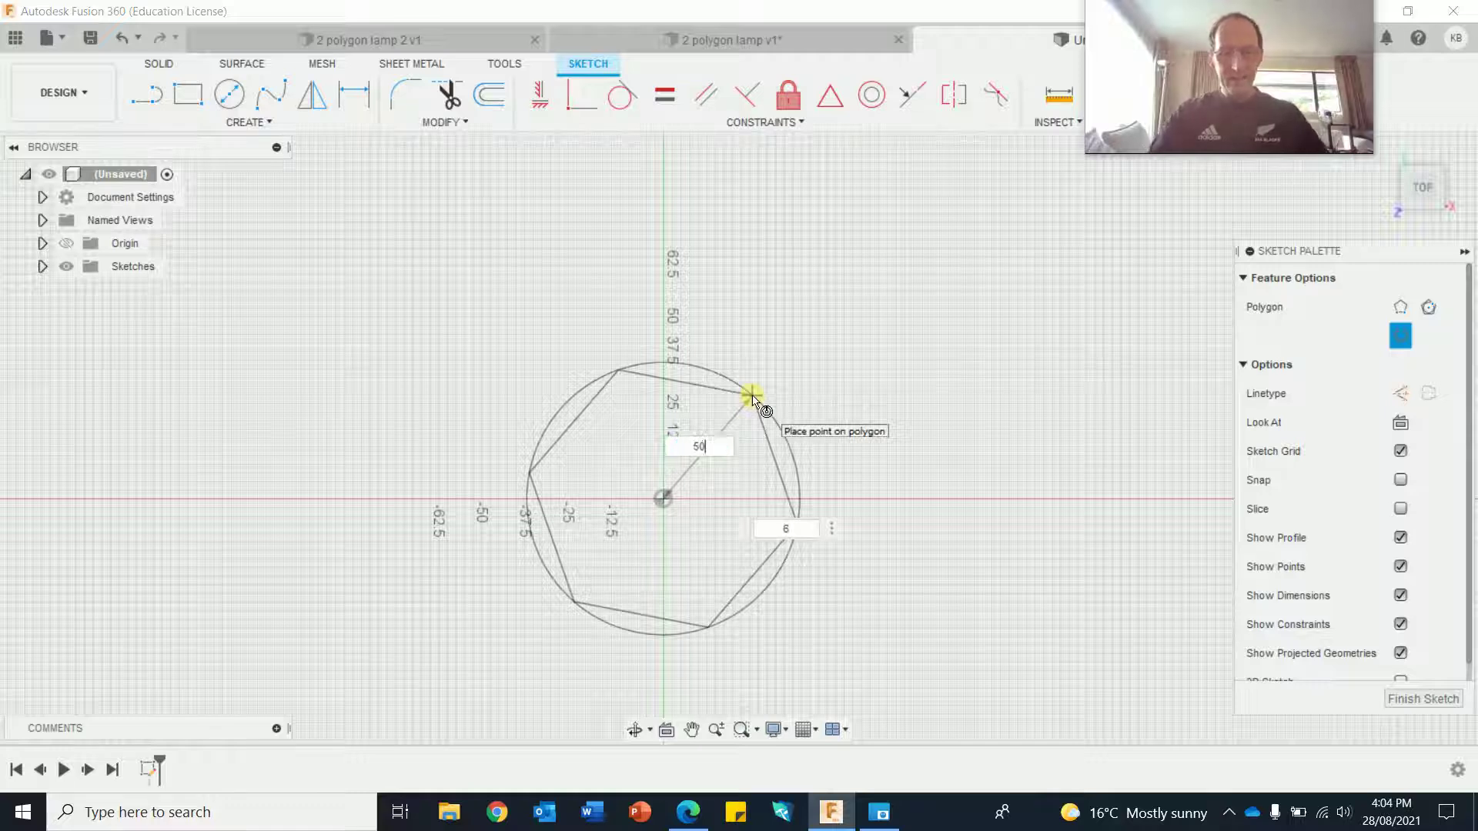
{"action": "key", "text": "Tab"}
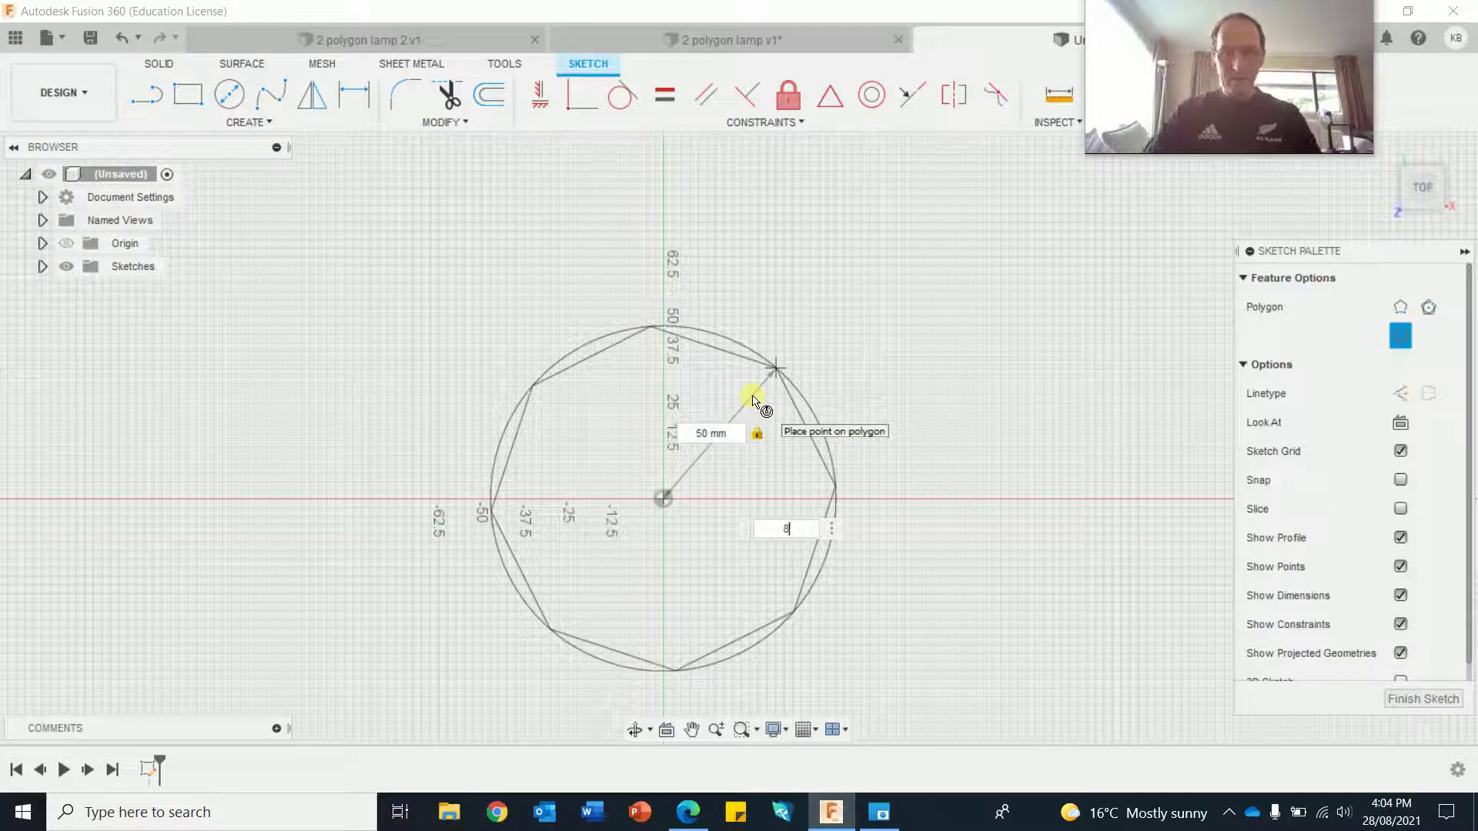
{"action": "left_click", "coordinate": [667, 325]}
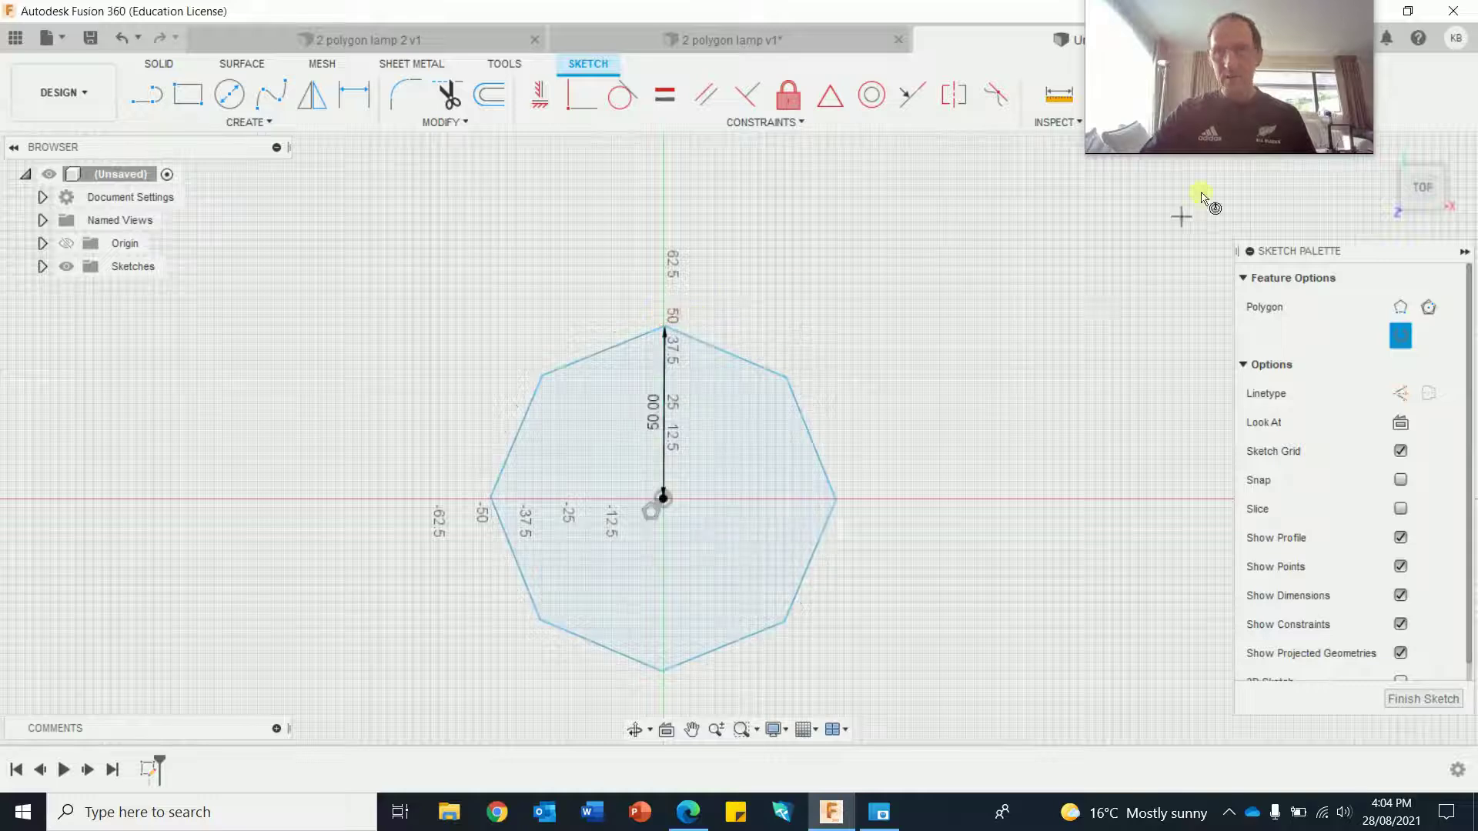
{"action": "left_click", "coordinate": [1423, 699]}
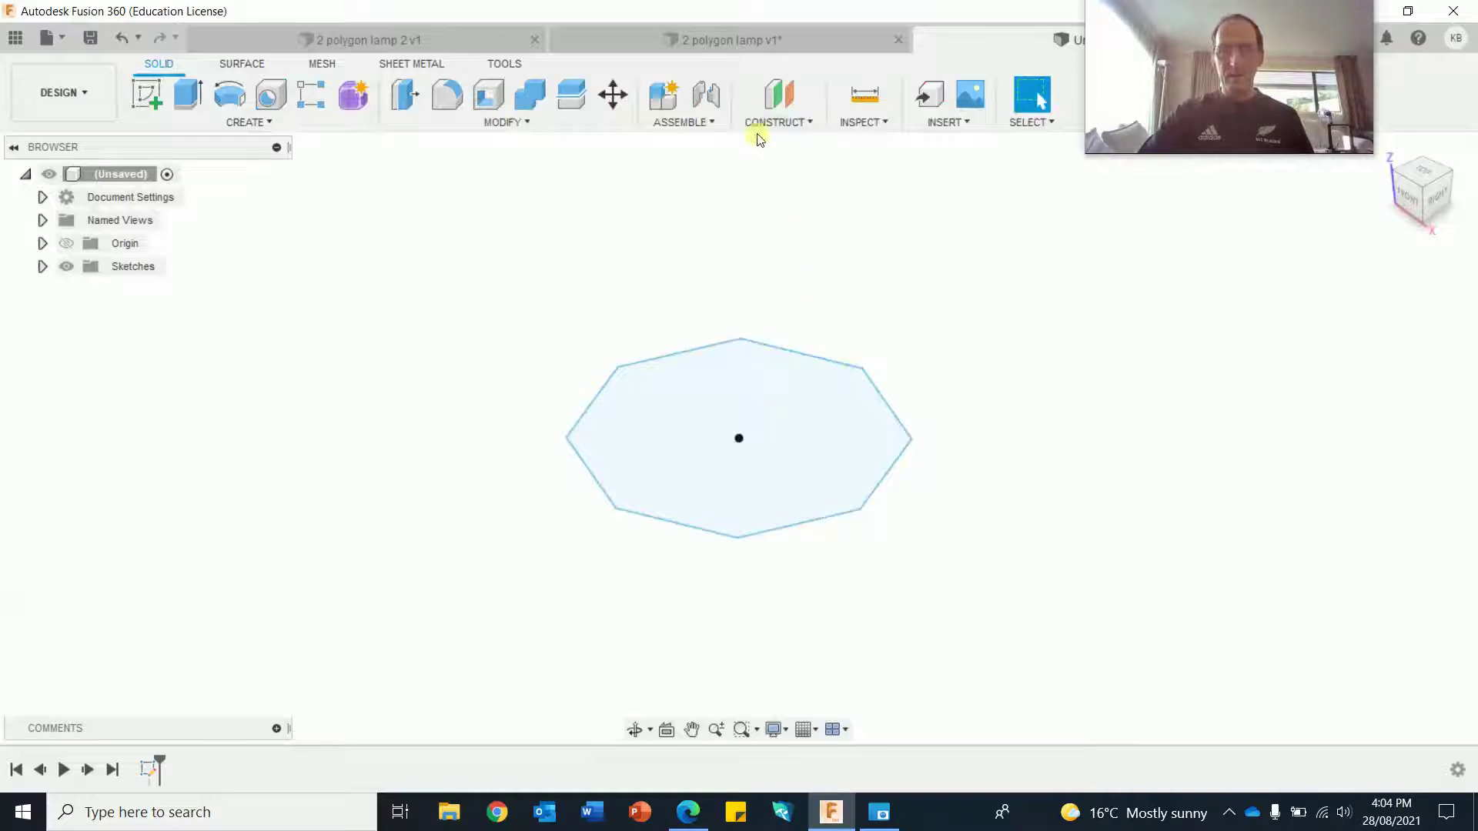
Step: Create an offset construction plane 150 mm above the octagon profile
{"action": "left_click", "coordinate": [778, 122]}
{"action": "left_click", "coordinate": [770, 141]}
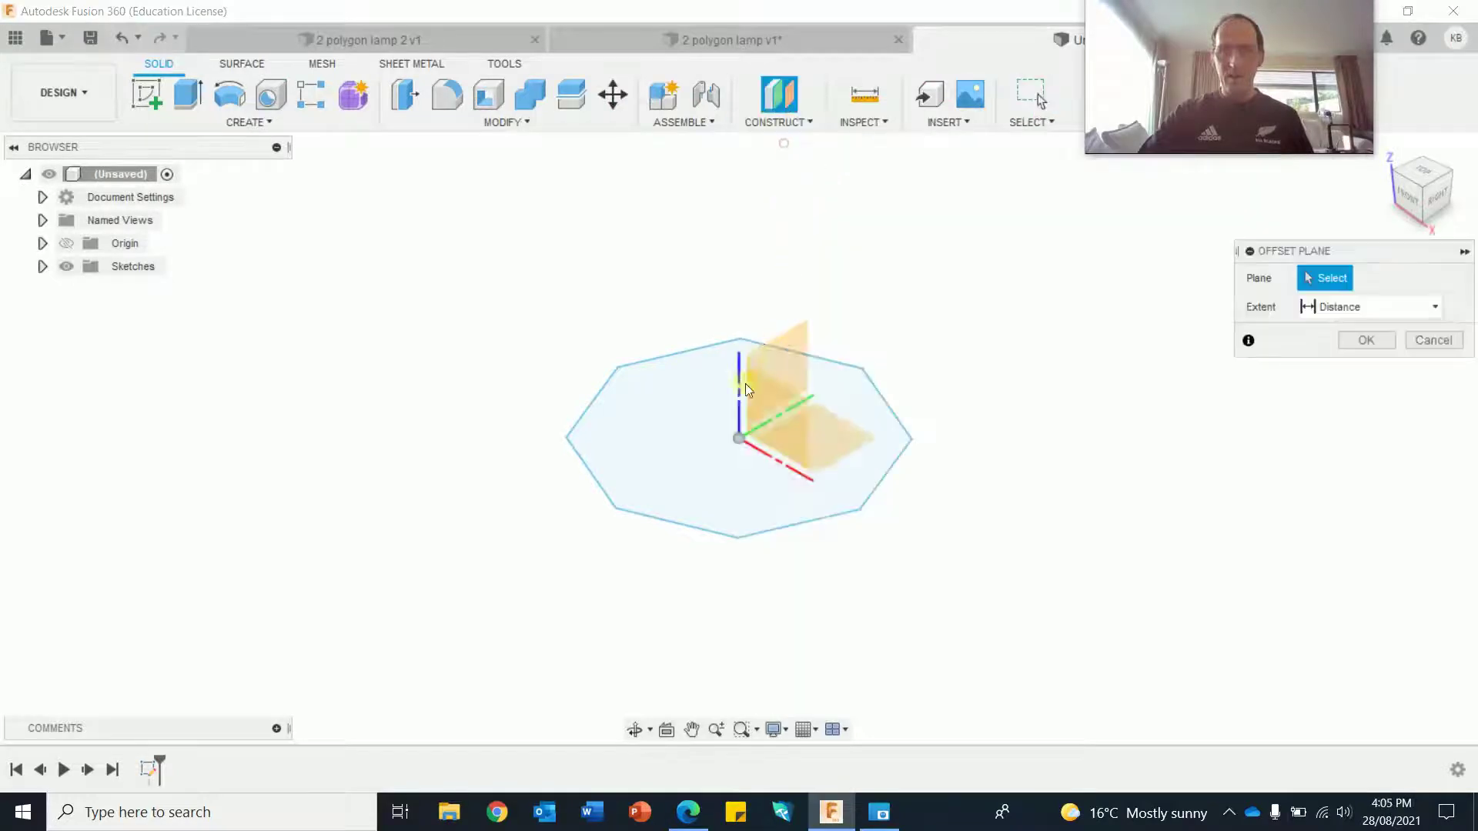
{"action": "left_click", "coordinate": [656, 404]}
{"action": "left_click_drag", "start_coordinate": [737, 423], "coordinate": [738, 231]}
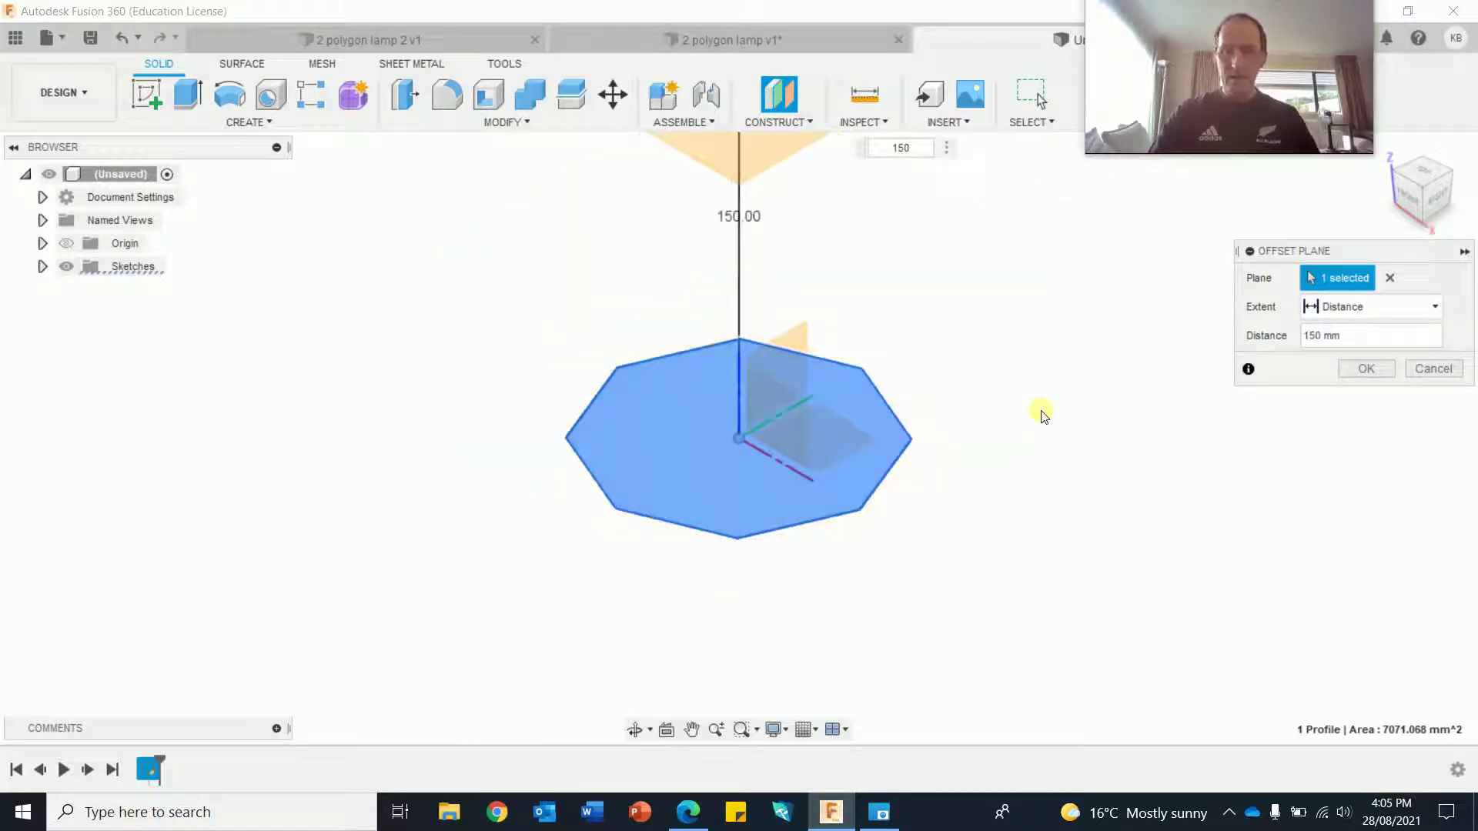
{"action": "key", "text": "Return"}
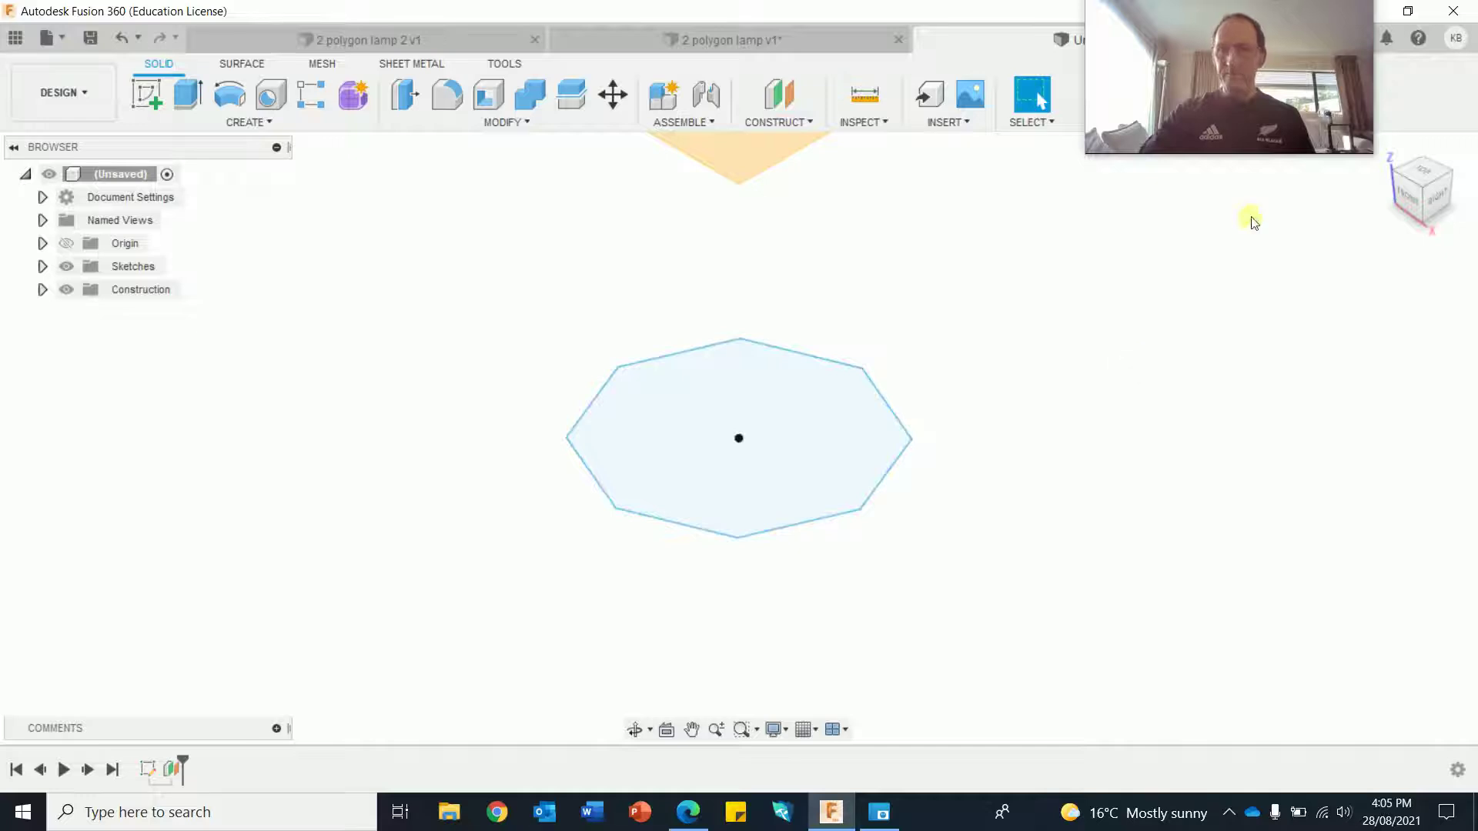
{"action": "left_click", "coordinate": [1384, 148]}
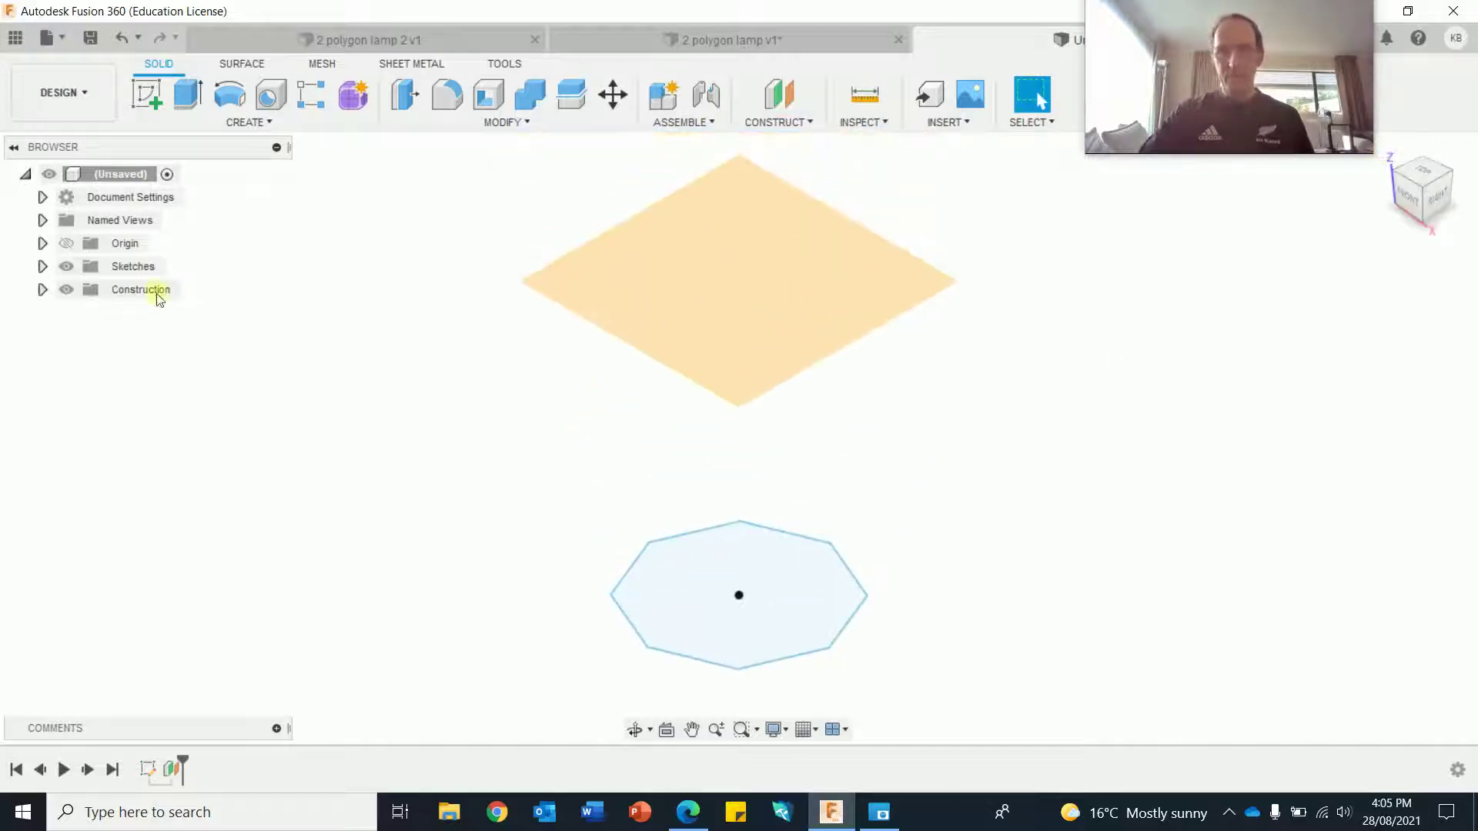
Step: Sketch an inscribed 6-sided polygon with a 70 mm radius on the offset plane, centred on the origin, and finish the sketch
{"action": "left_click", "coordinate": [149, 97]}
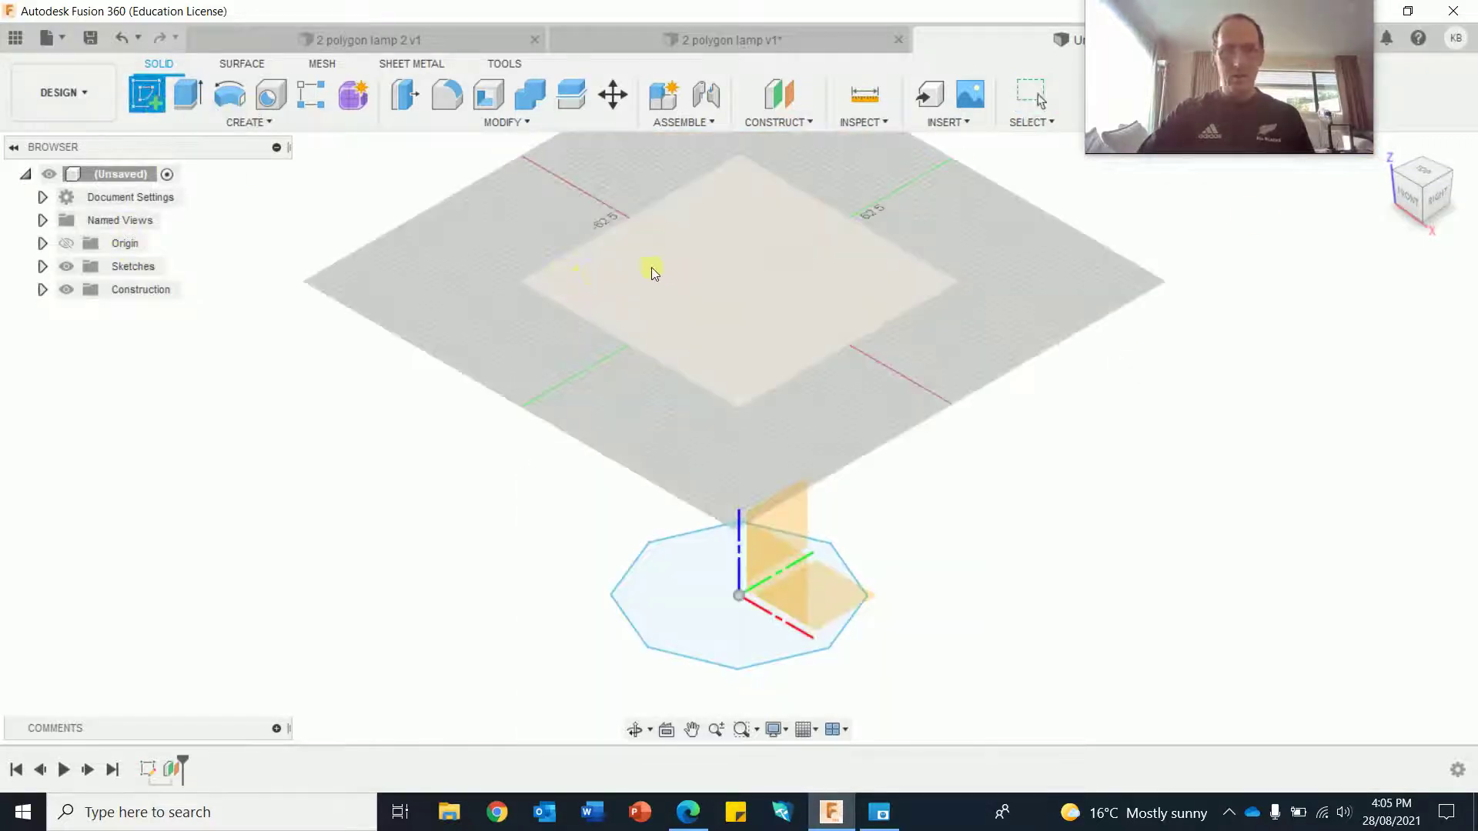
{"action": "left_click", "coordinate": [690, 263]}
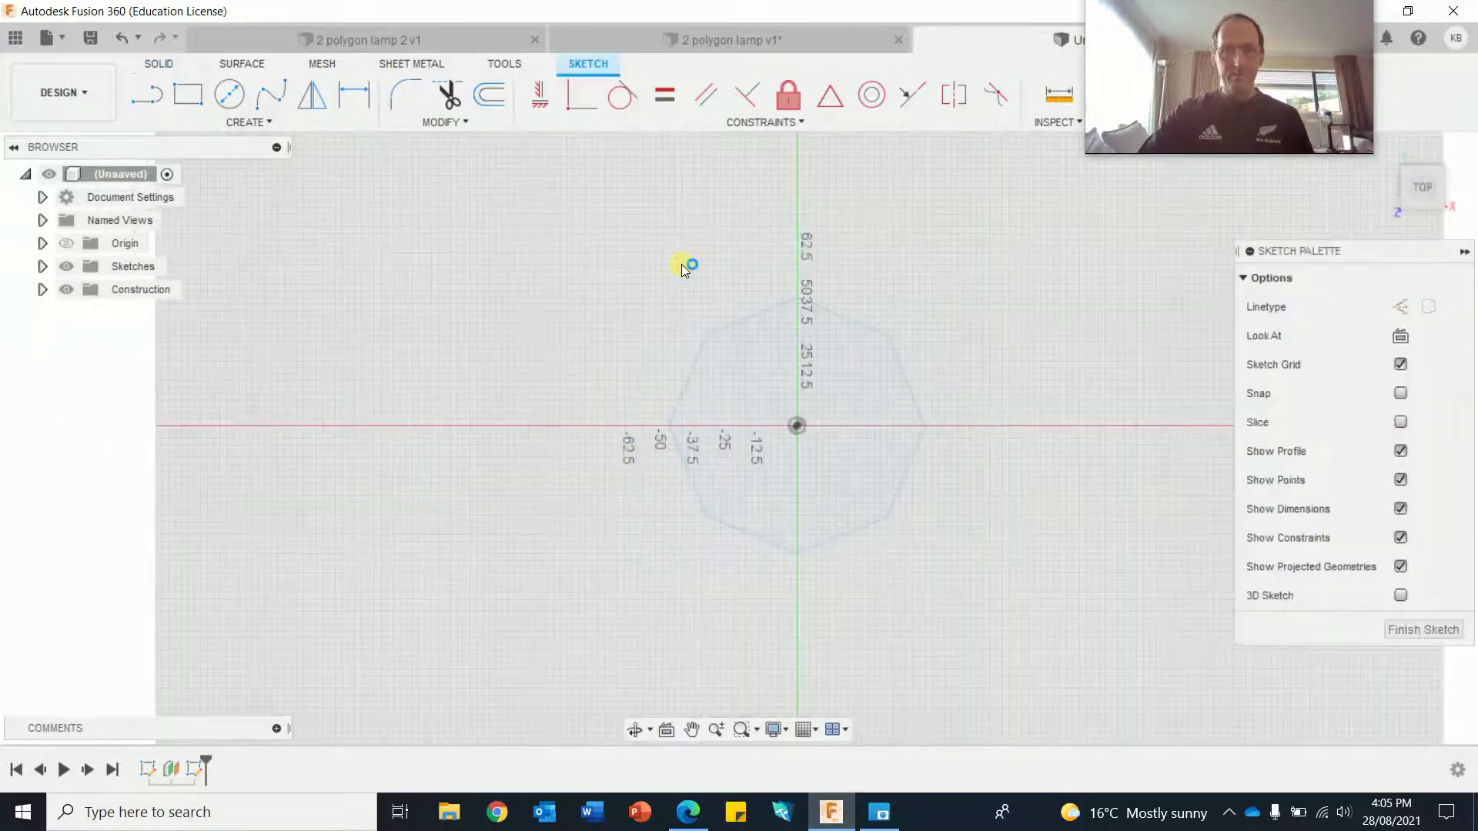
{"action": "left_click", "coordinate": [263, 122]}
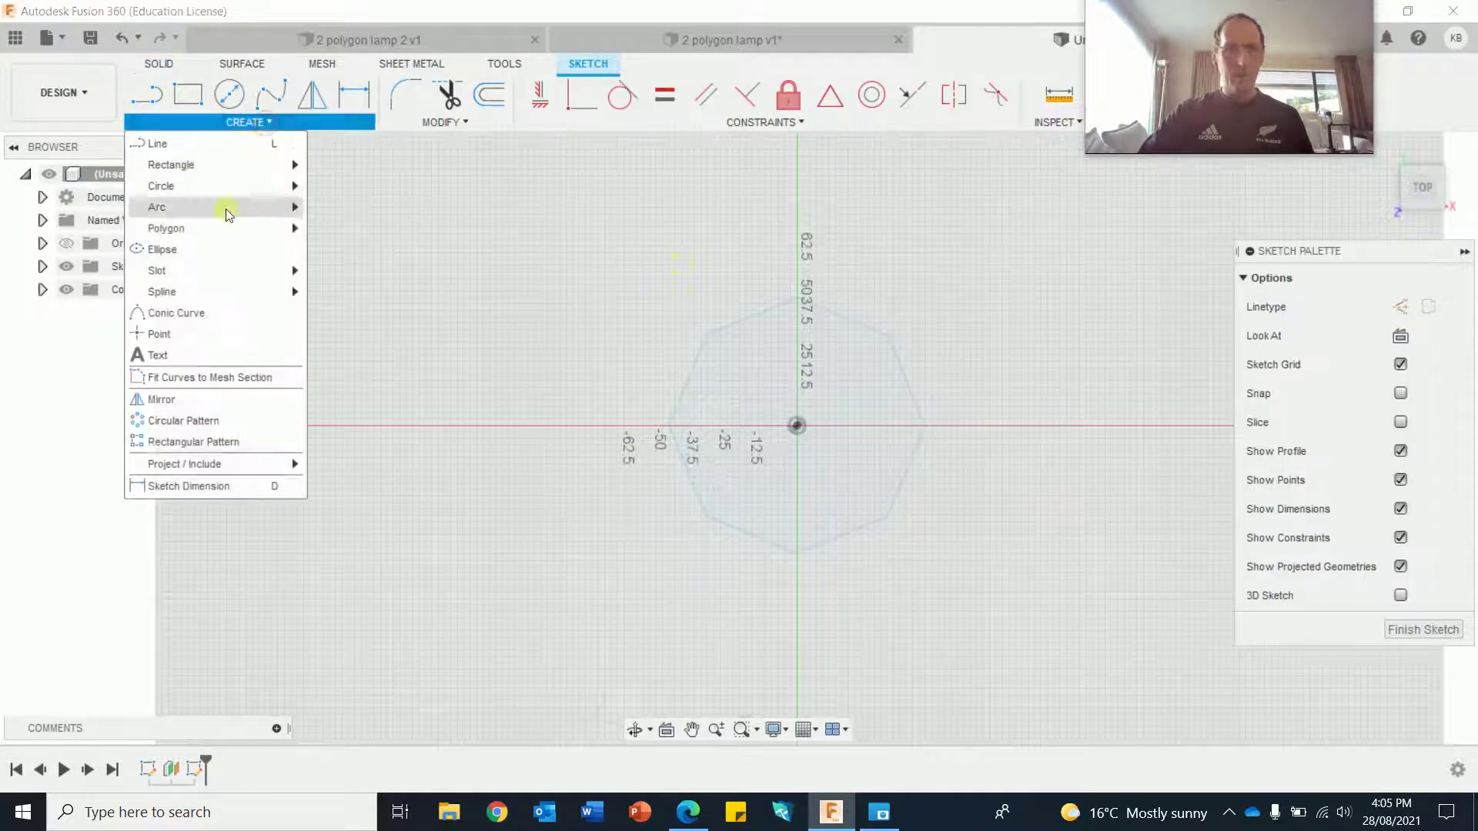
{"action": "mouse_move", "coordinate": [197, 227]}
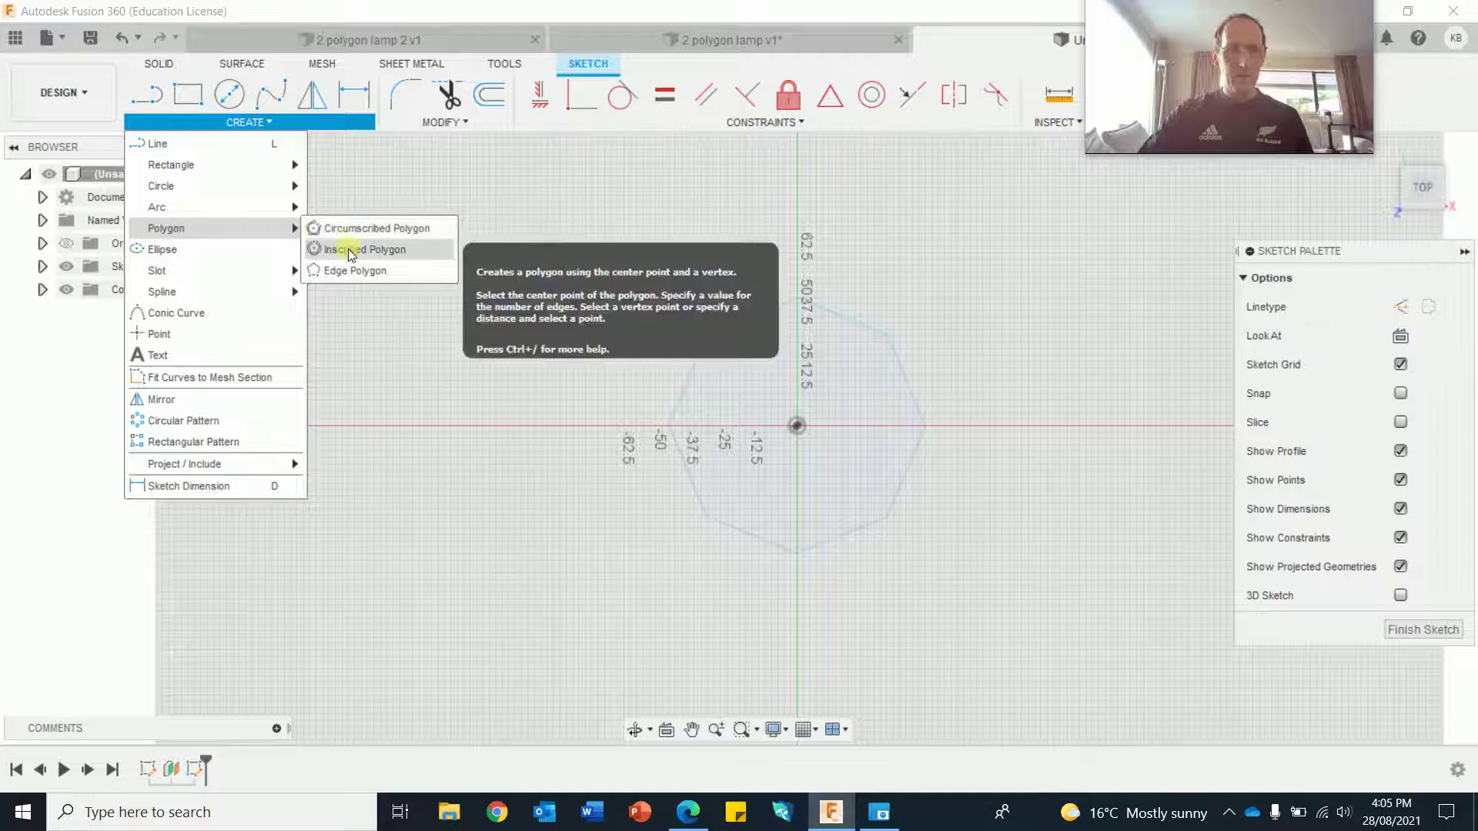
{"action": "left_click", "coordinate": [348, 248]}
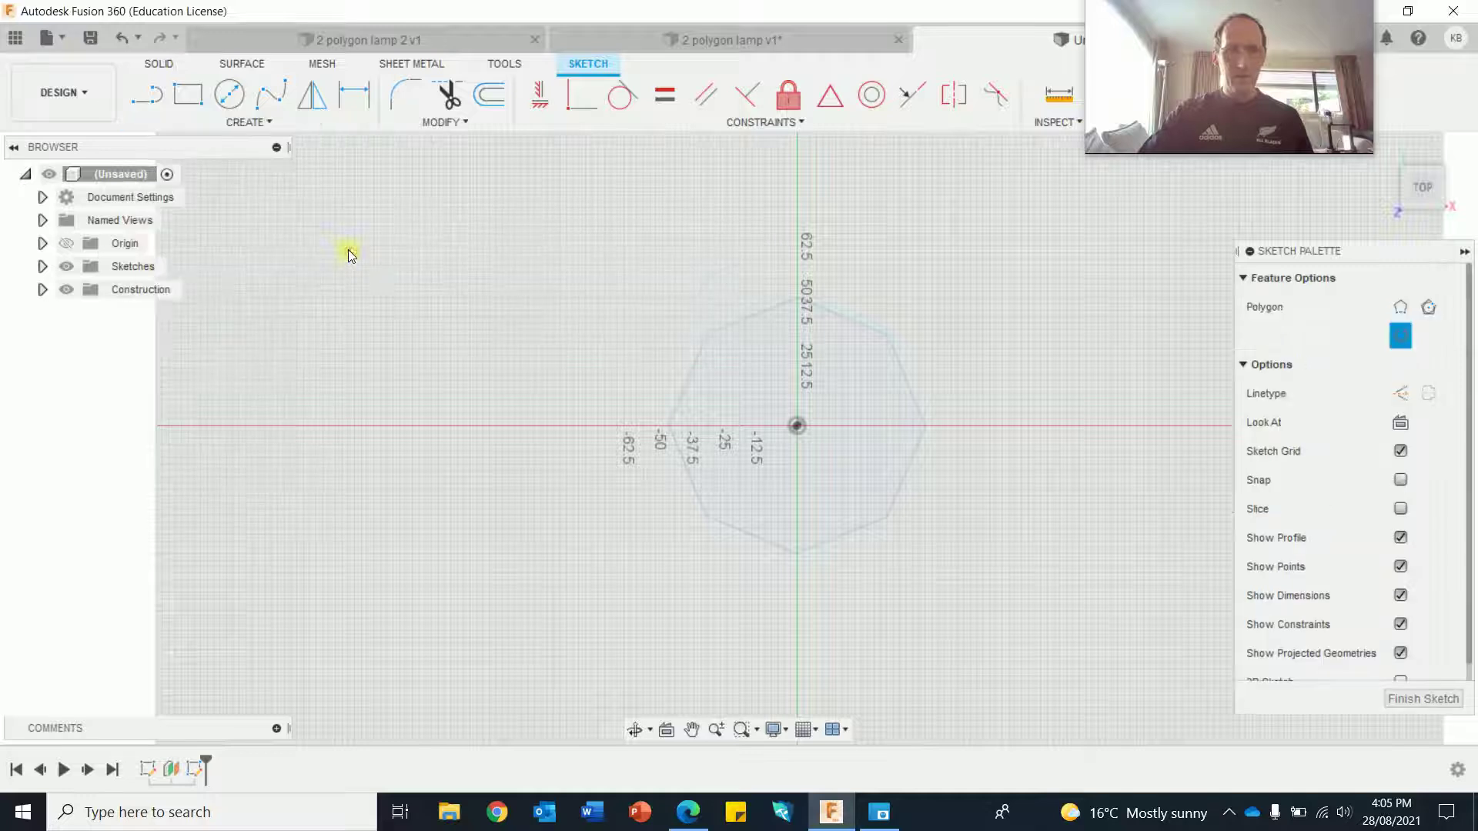
{"action": "left_click", "coordinate": [797, 427]}
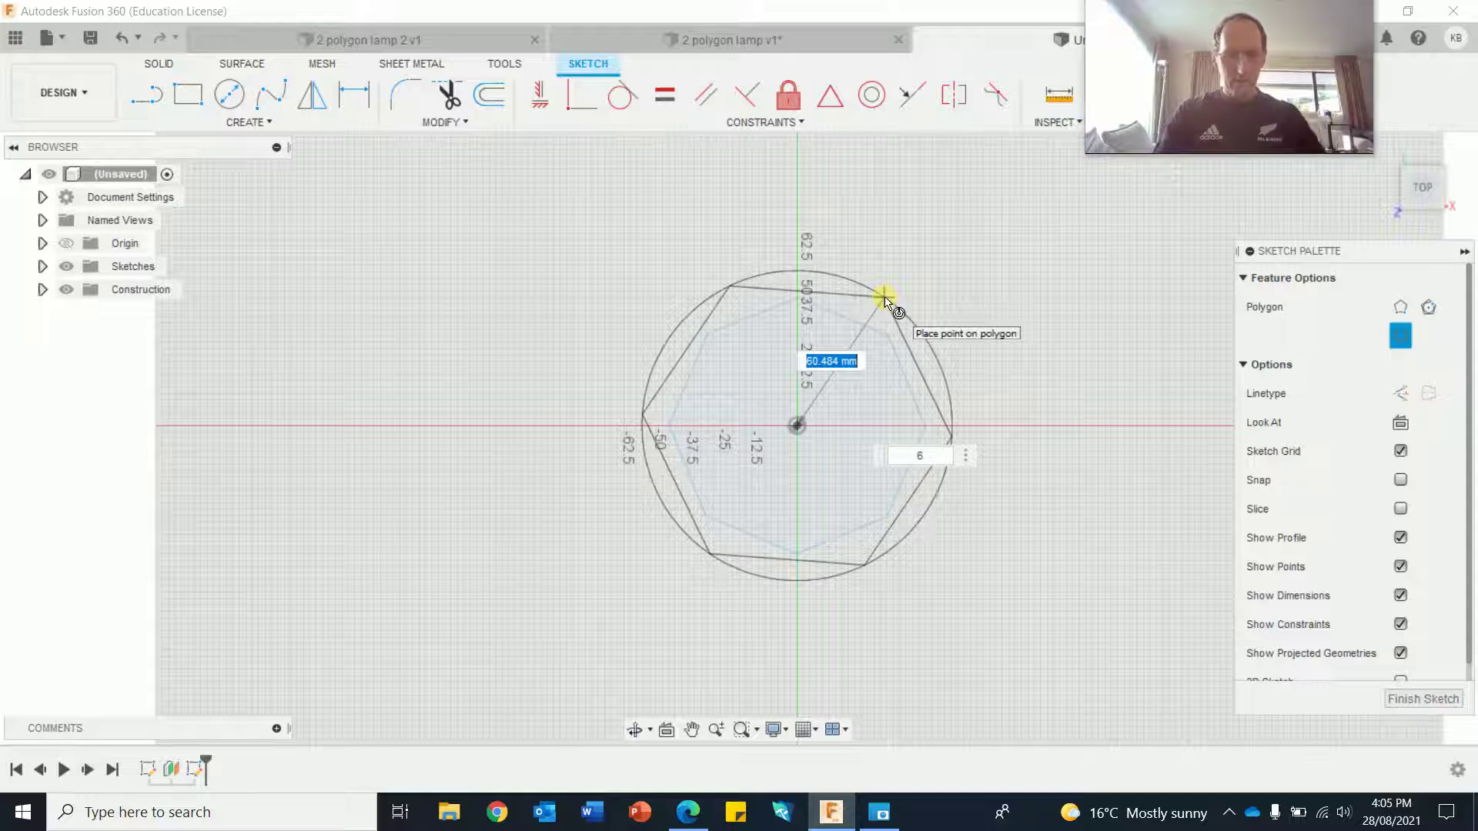
{"action": "type", "text": "70"}
{"action": "key", "text": "Tab"}
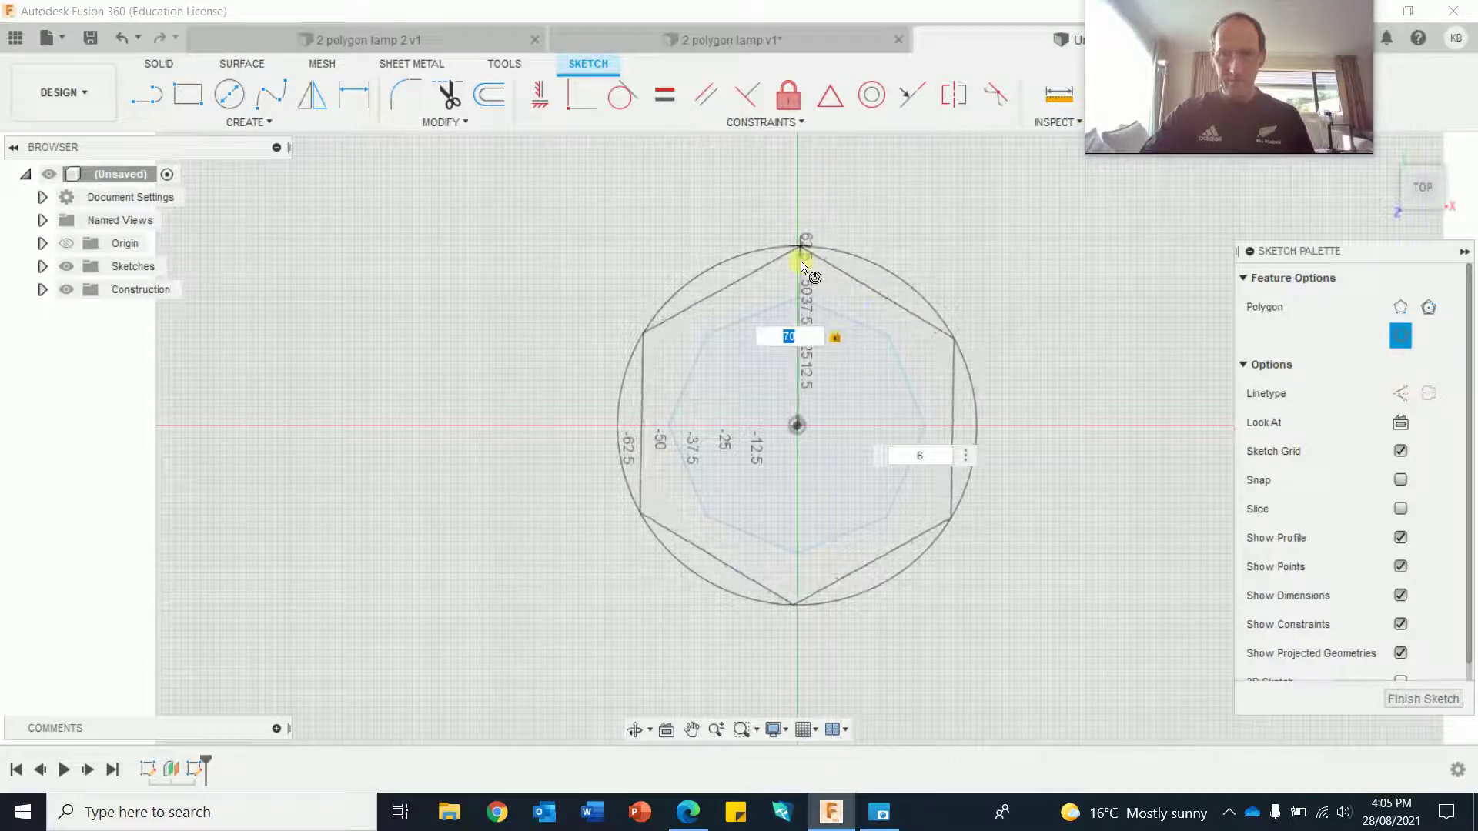
{"action": "left_click", "coordinate": [801, 262]}
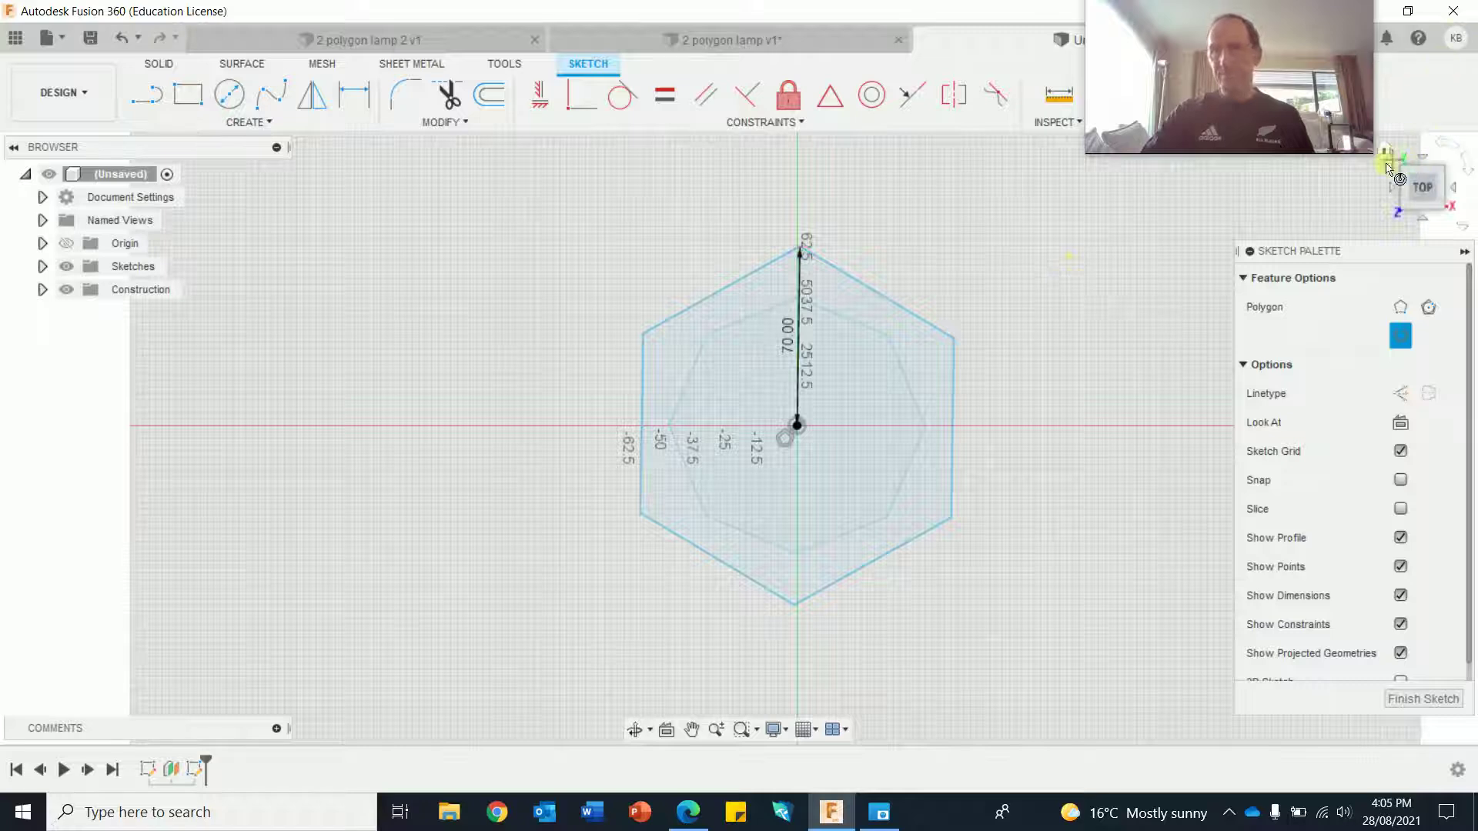
{"action": "left_click", "coordinate": [1423, 698]}
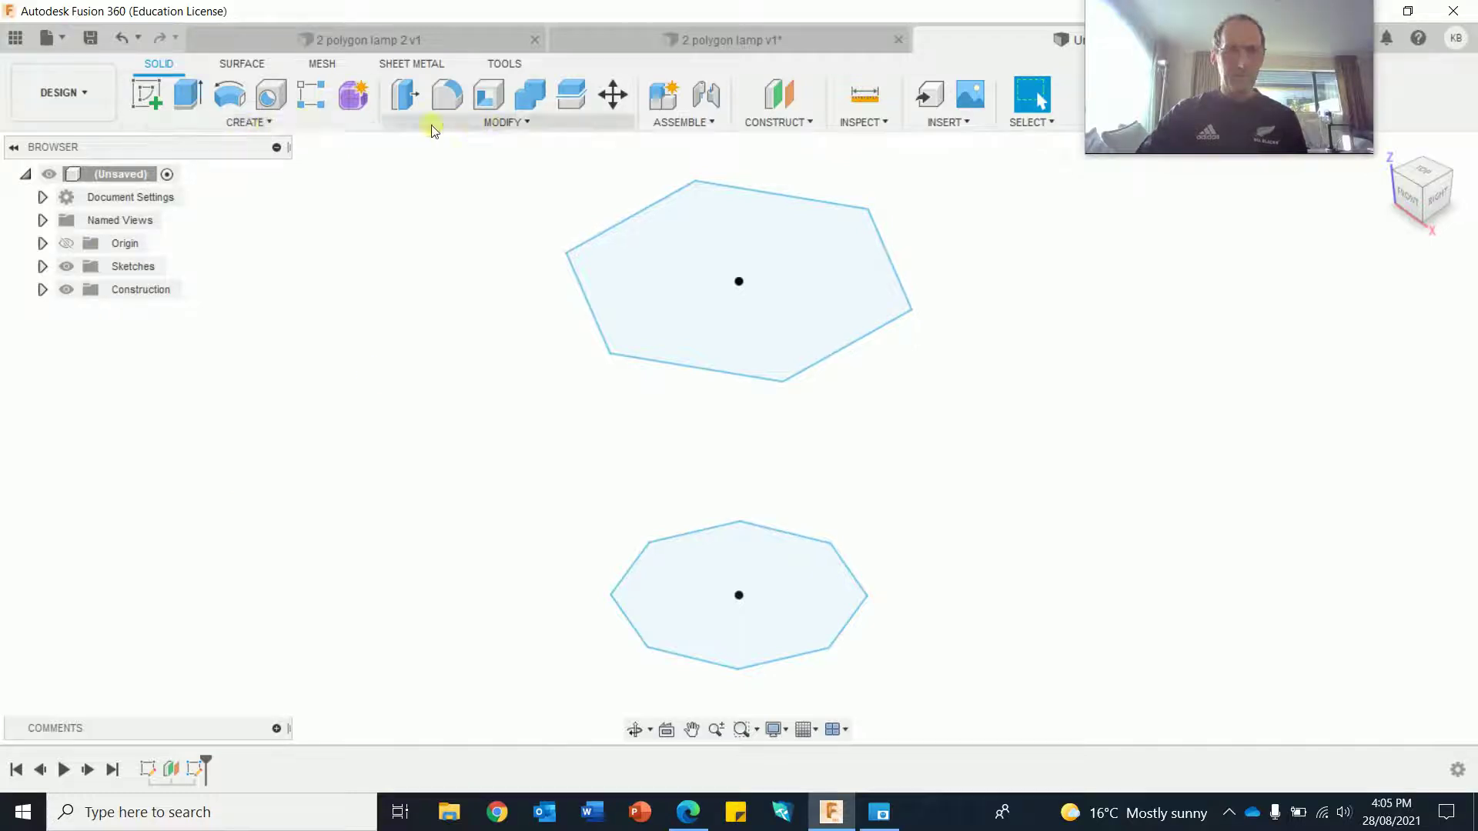
Step: Loft a new body from the lower octagon profile to the upper hexagon profile
{"action": "left_click", "coordinate": [255, 123]}
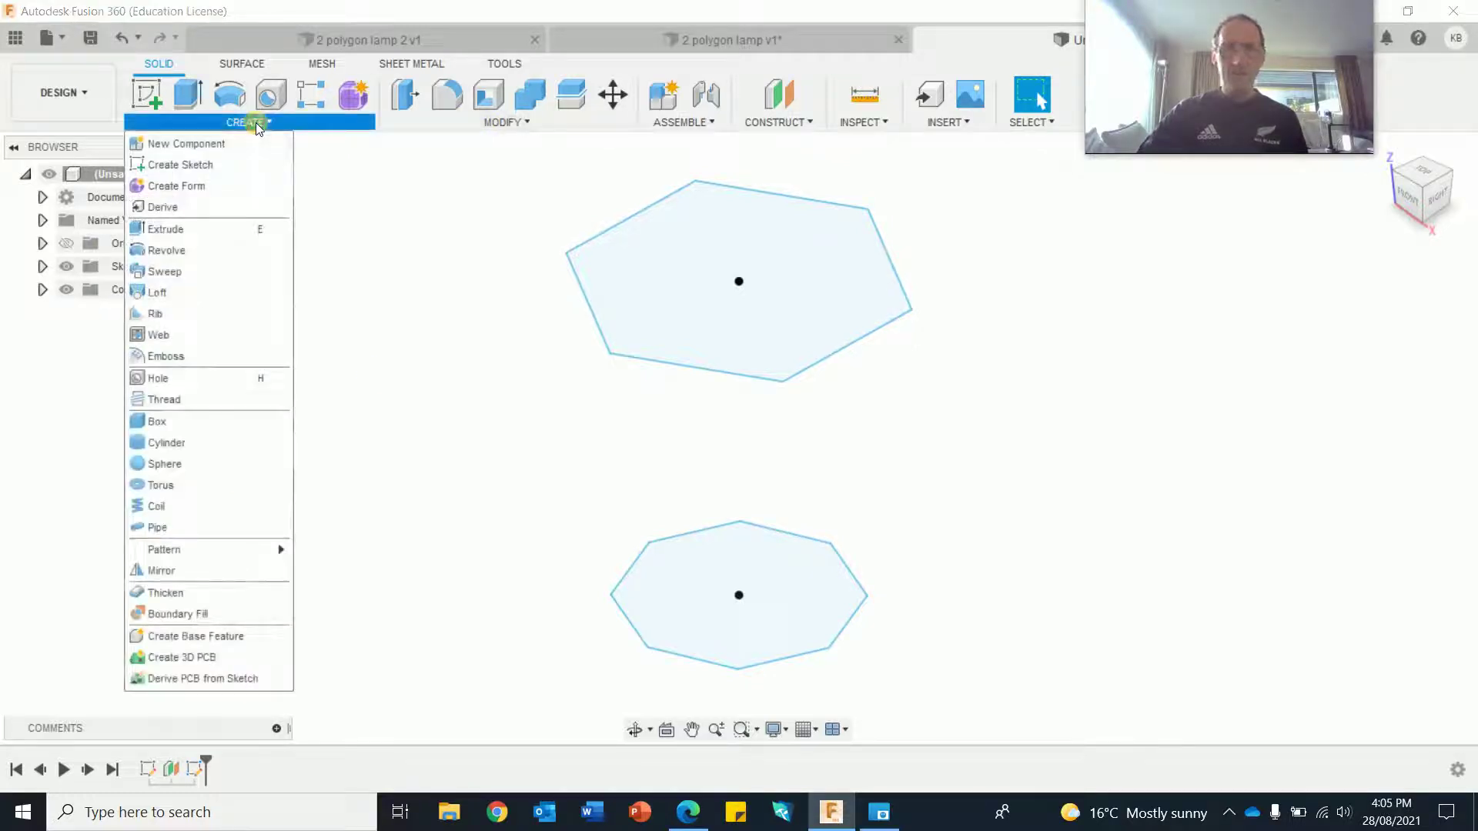
{"action": "left_click", "coordinate": [1357, 10]}
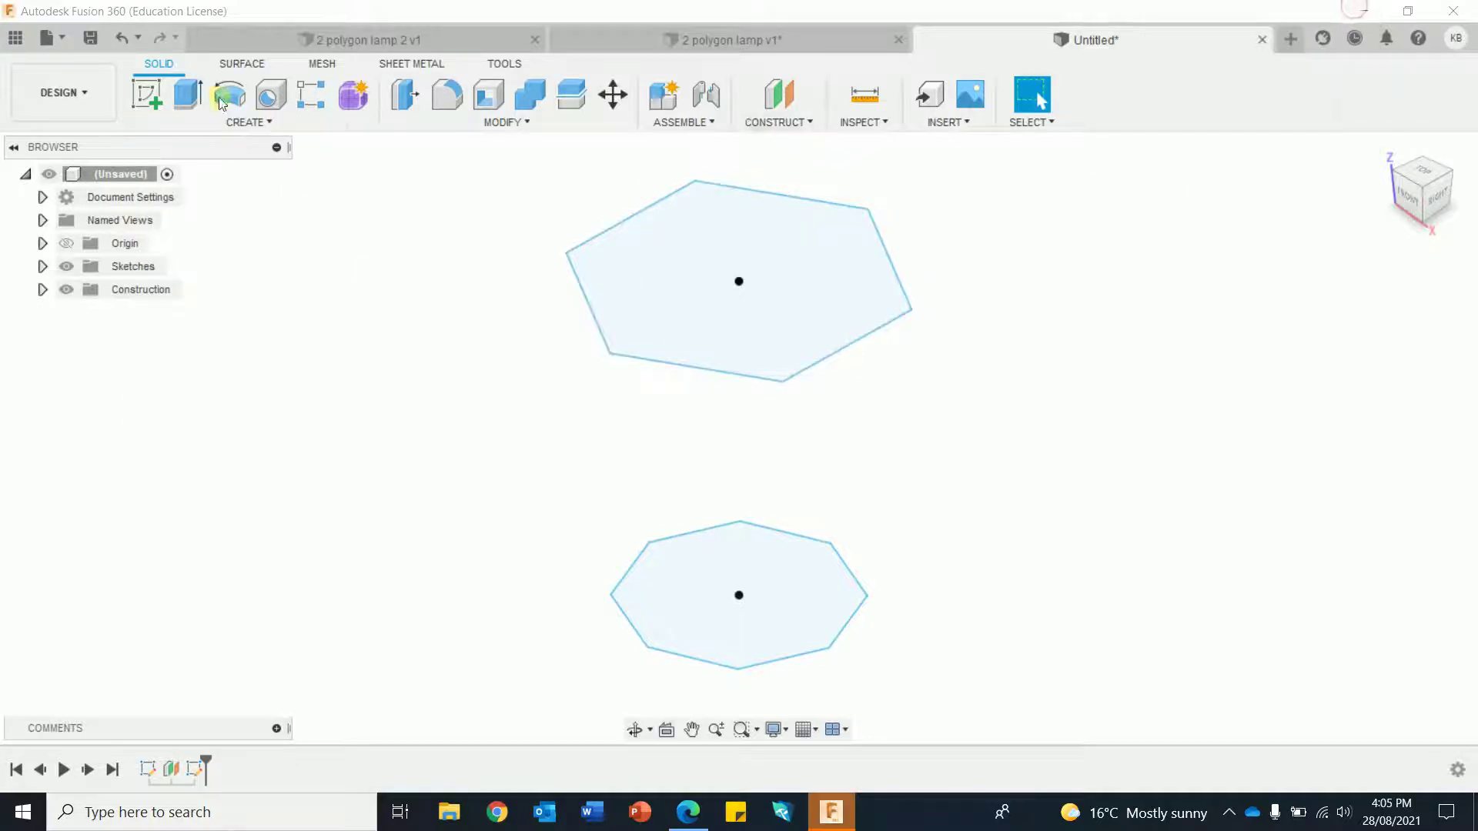
{"action": "left_click", "coordinate": [248, 124]}
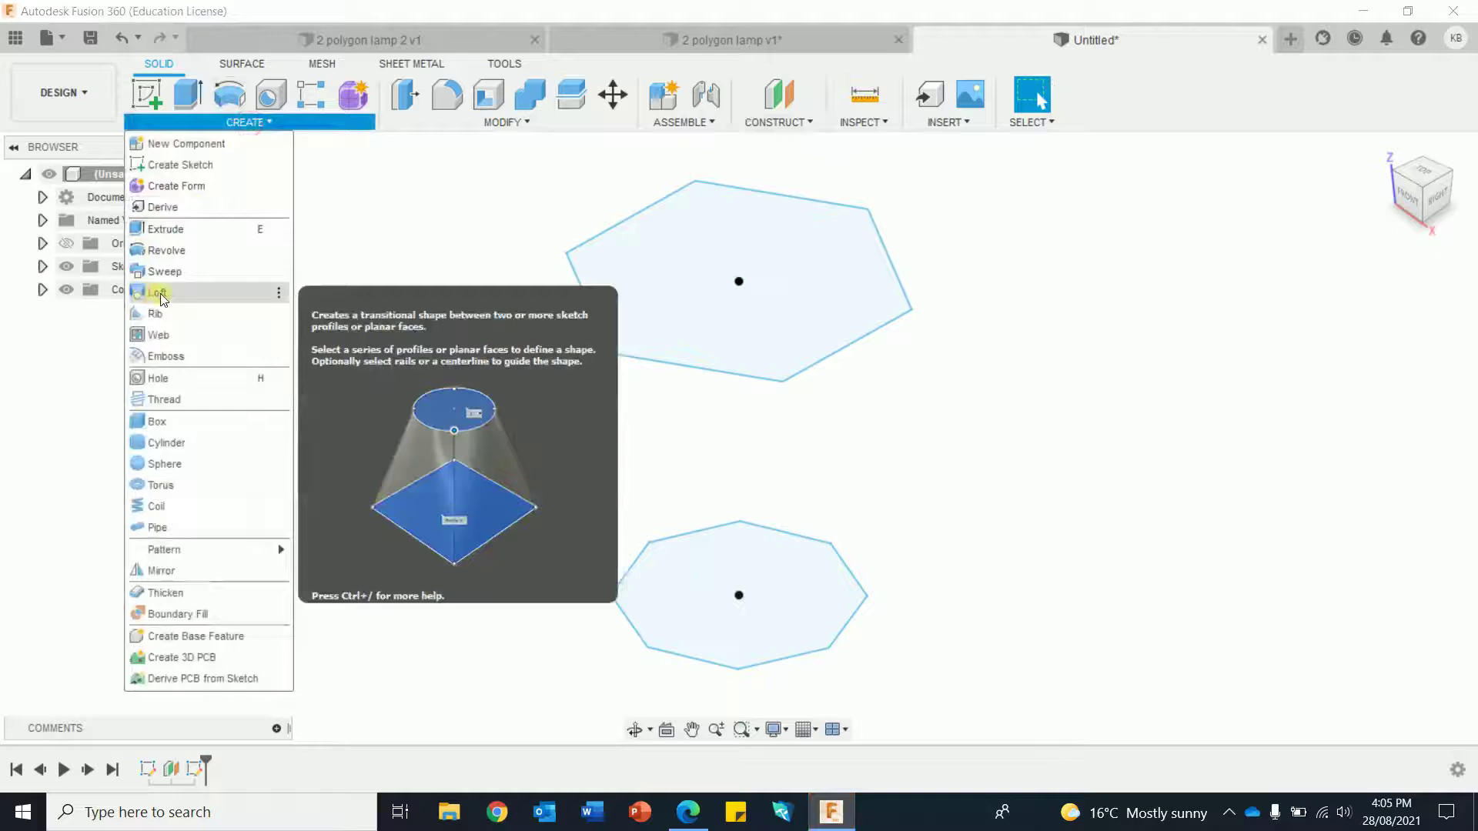
{"action": "left_click", "coordinate": [162, 299]}
{"action": "left_click", "coordinate": [667, 607]}
{"action": "left_click", "coordinate": [692, 325]}
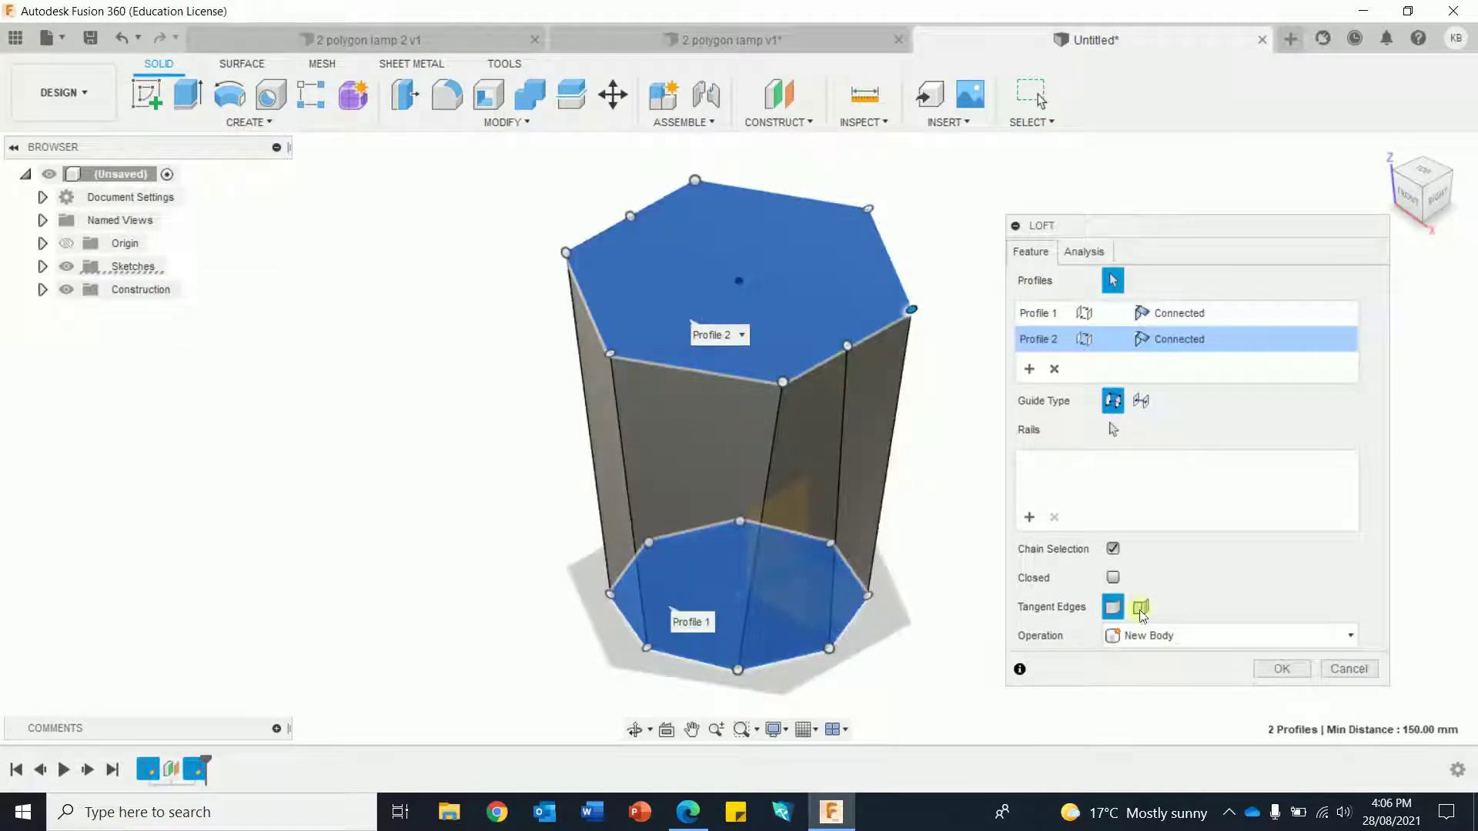
{"action": "left_click", "coordinate": [1278, 668]}
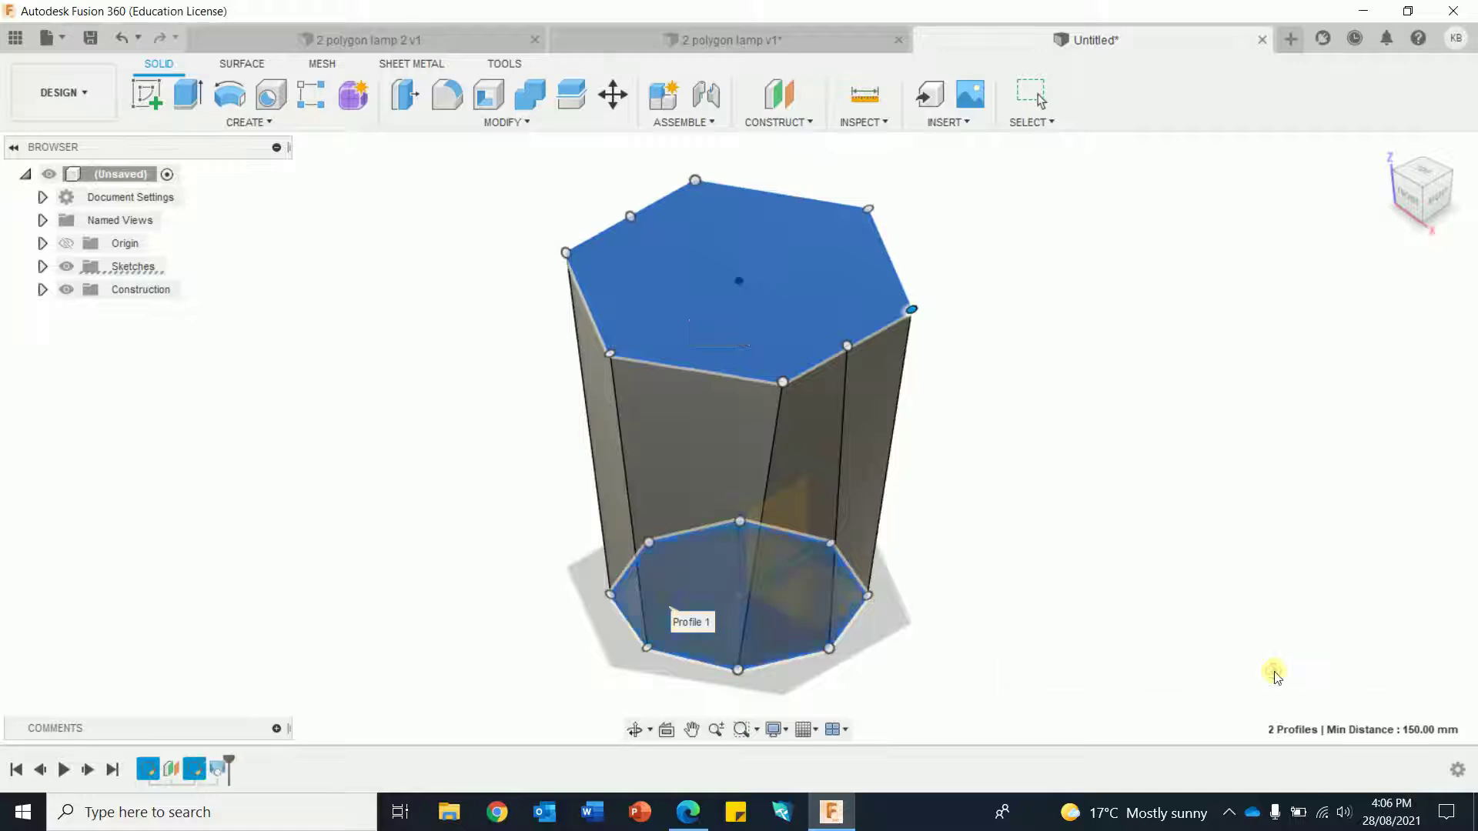
Step: Reopen the loft for editing and shift the three near-side mapping points on the upper hexagon half an edge clockwise
{"action": "middle_click_drag", "start_coordinate": [1197, 612], "coordinate": [1178, 551], "text": "shift"}
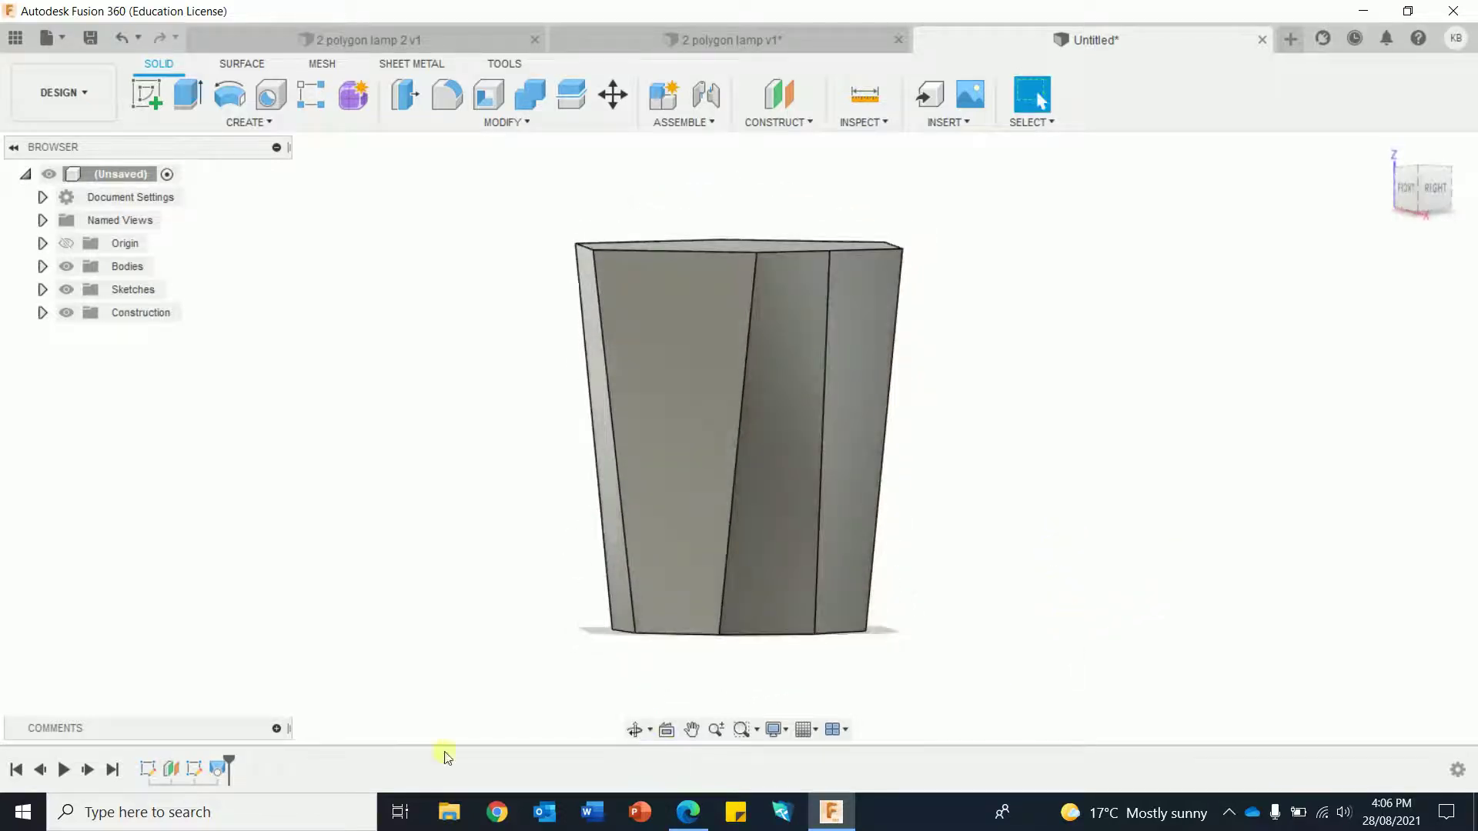
{"action": "left_click", "coordinate": [220, 770]}
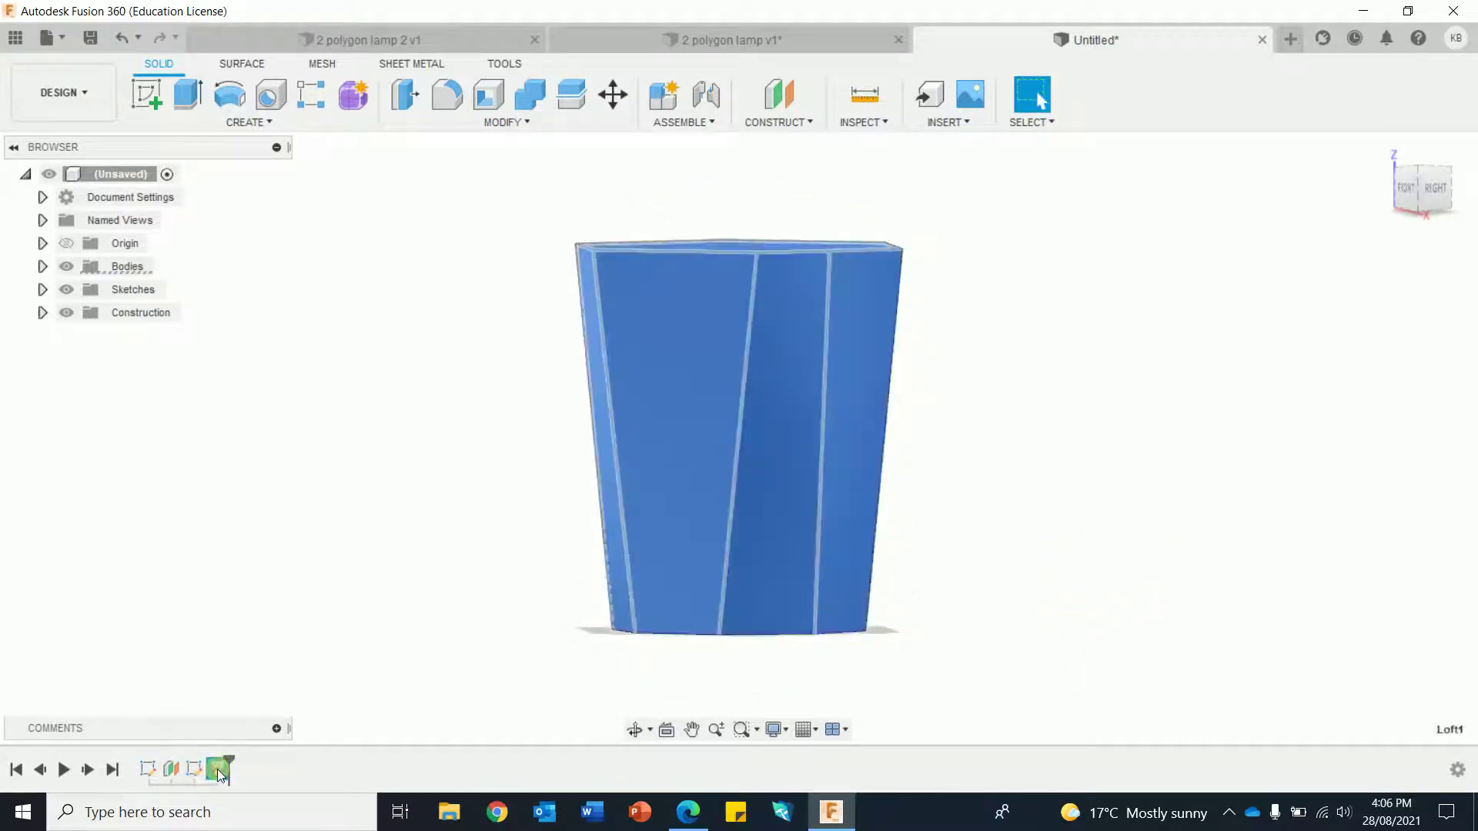
{"action": "right_click", "coordinate": [218, 769]}
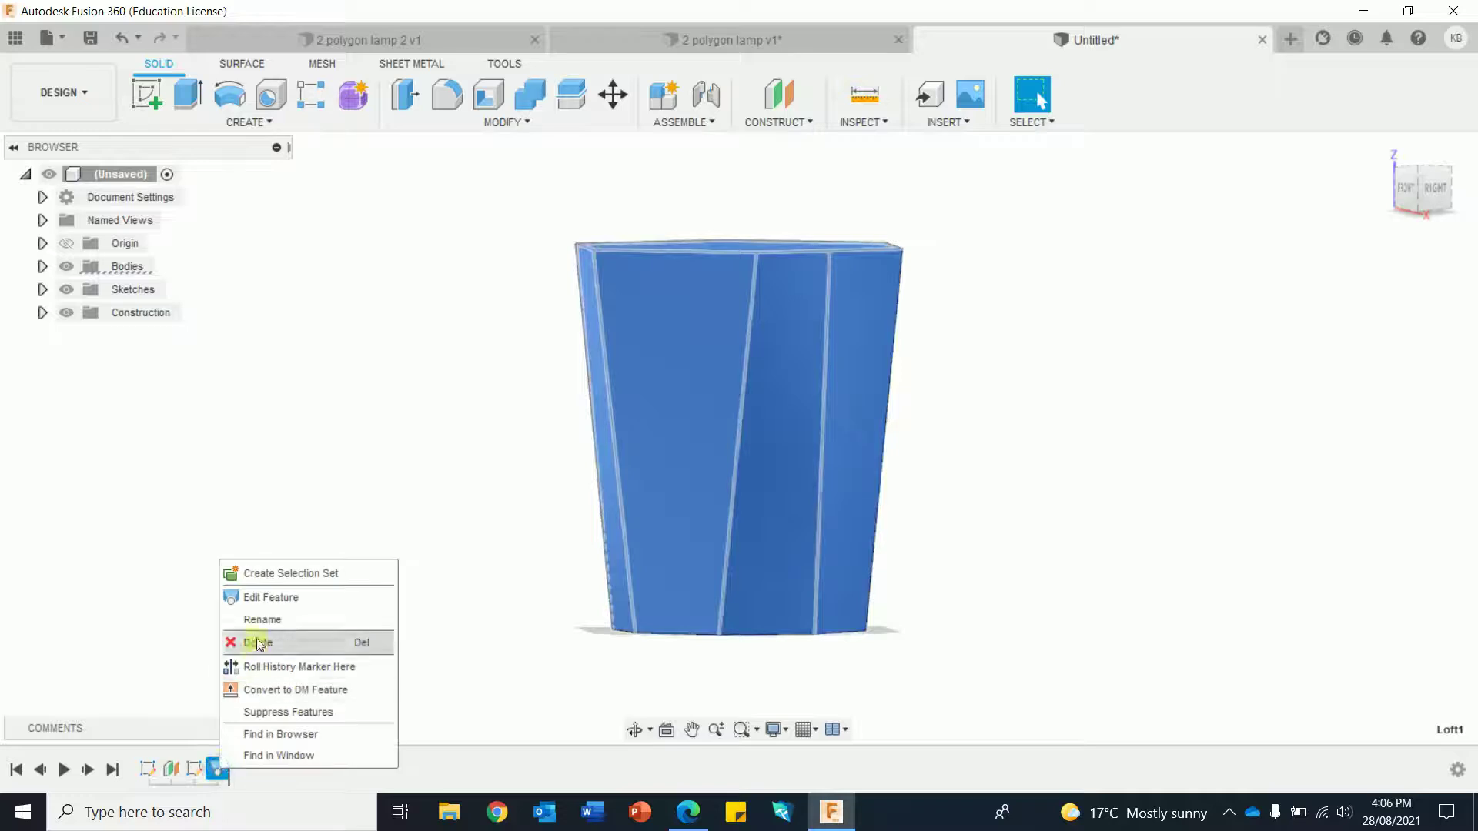
{"action": "left_click", "coordinate": [270, 598]}
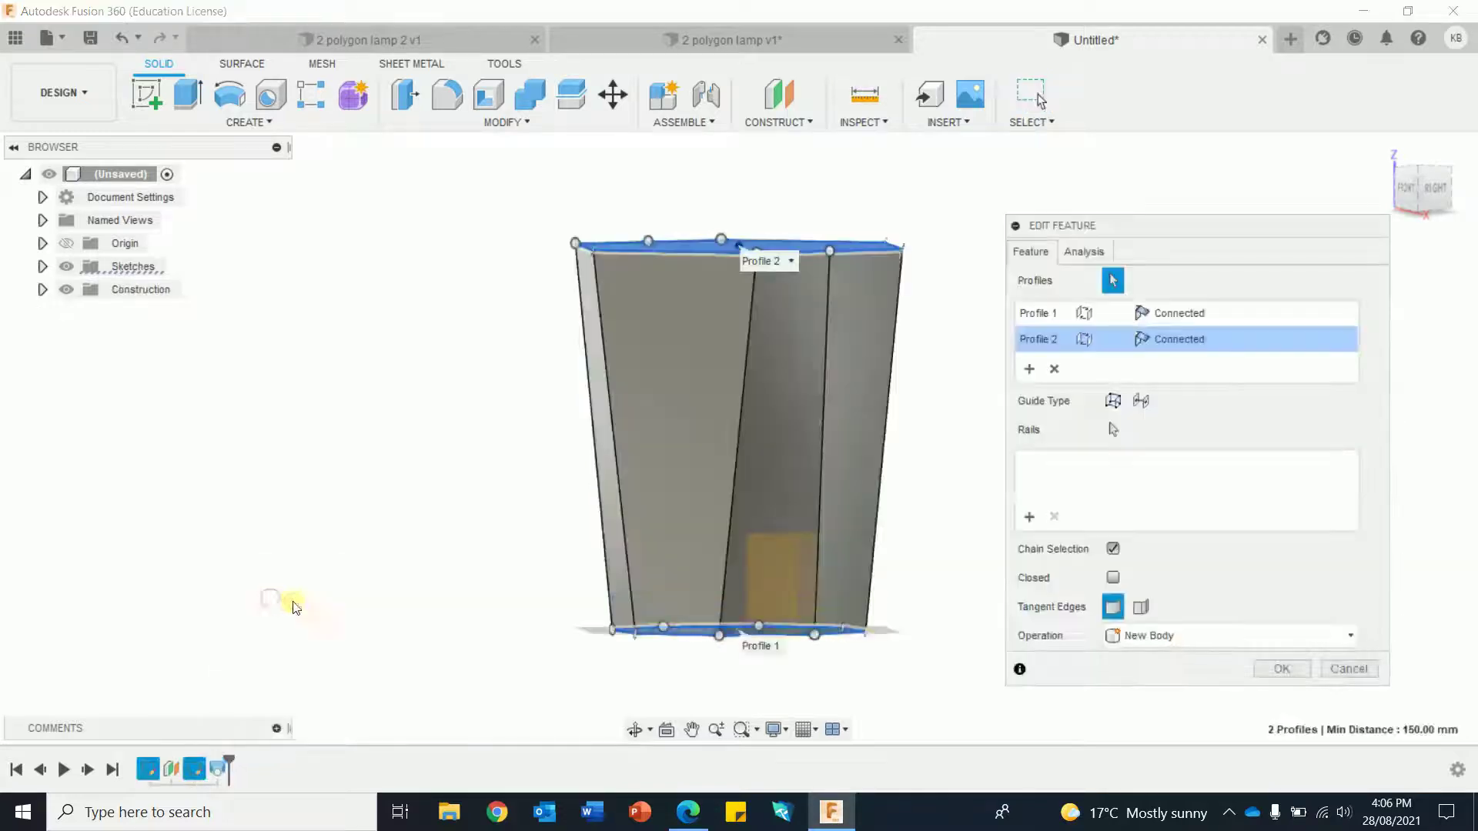
{"action": "middle_click_drag", "start_coordinate": [396, 525], "coordinate": [386, 570], "text": "shift"}
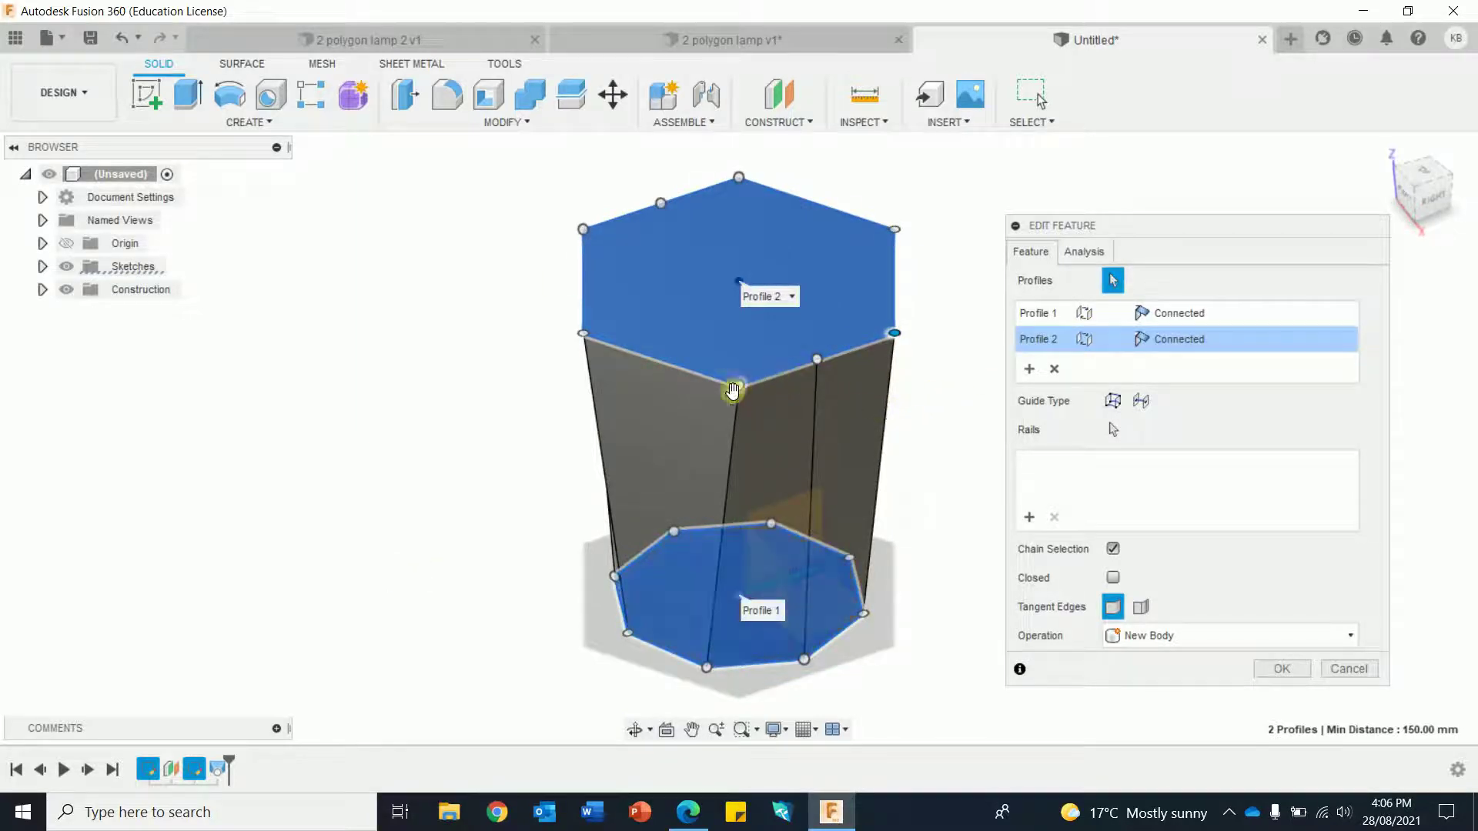
{"action": "left_click_drag", "start_coordinate": [738, 388], "coordinate": [661, 360]}
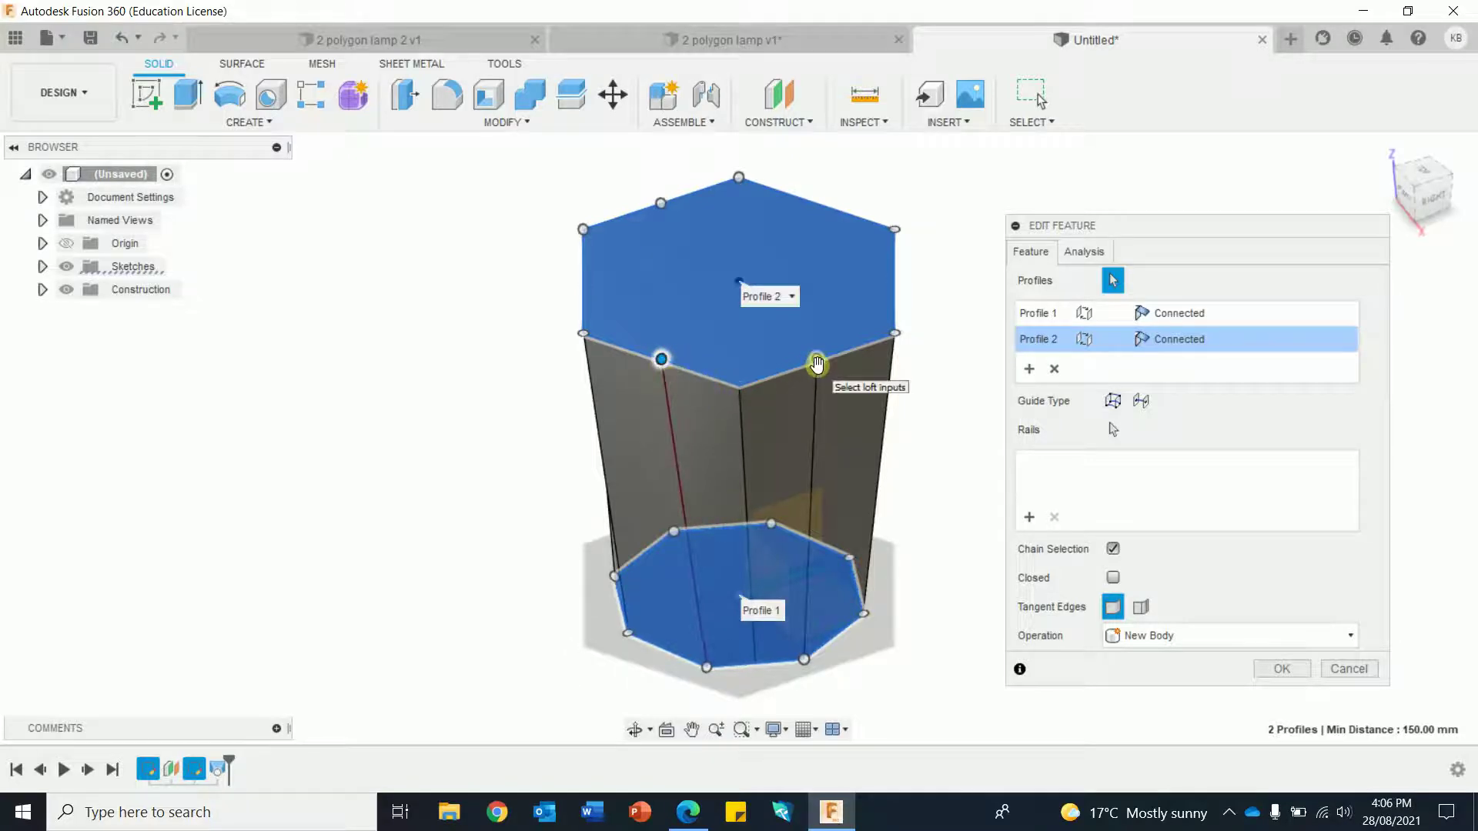
{"action": "left_click_drag", "start_coordinate": [817, 363], "coordinate": [739, 385]}
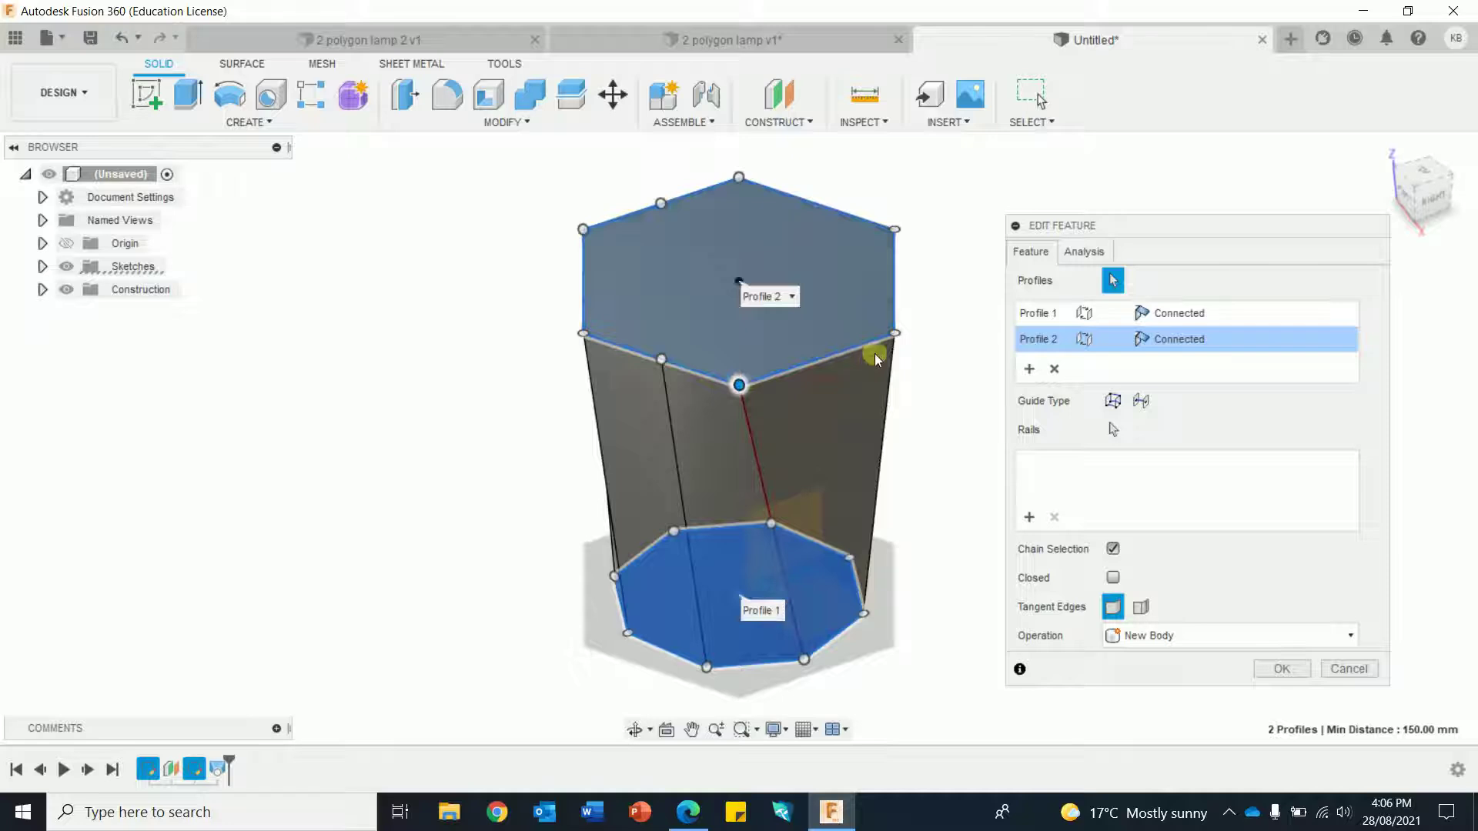
{"action": "left_click_drag", "start_coordinate": [897, 336], "coordinate": [823, 364]}
Step: Shift the hexagon's remaining side and rear mapping points half an edge clockwise and apply the loft edit
{"action": "left_click_drag", "start_coordinate": [894, 232], "coordinate": [907, 290]}
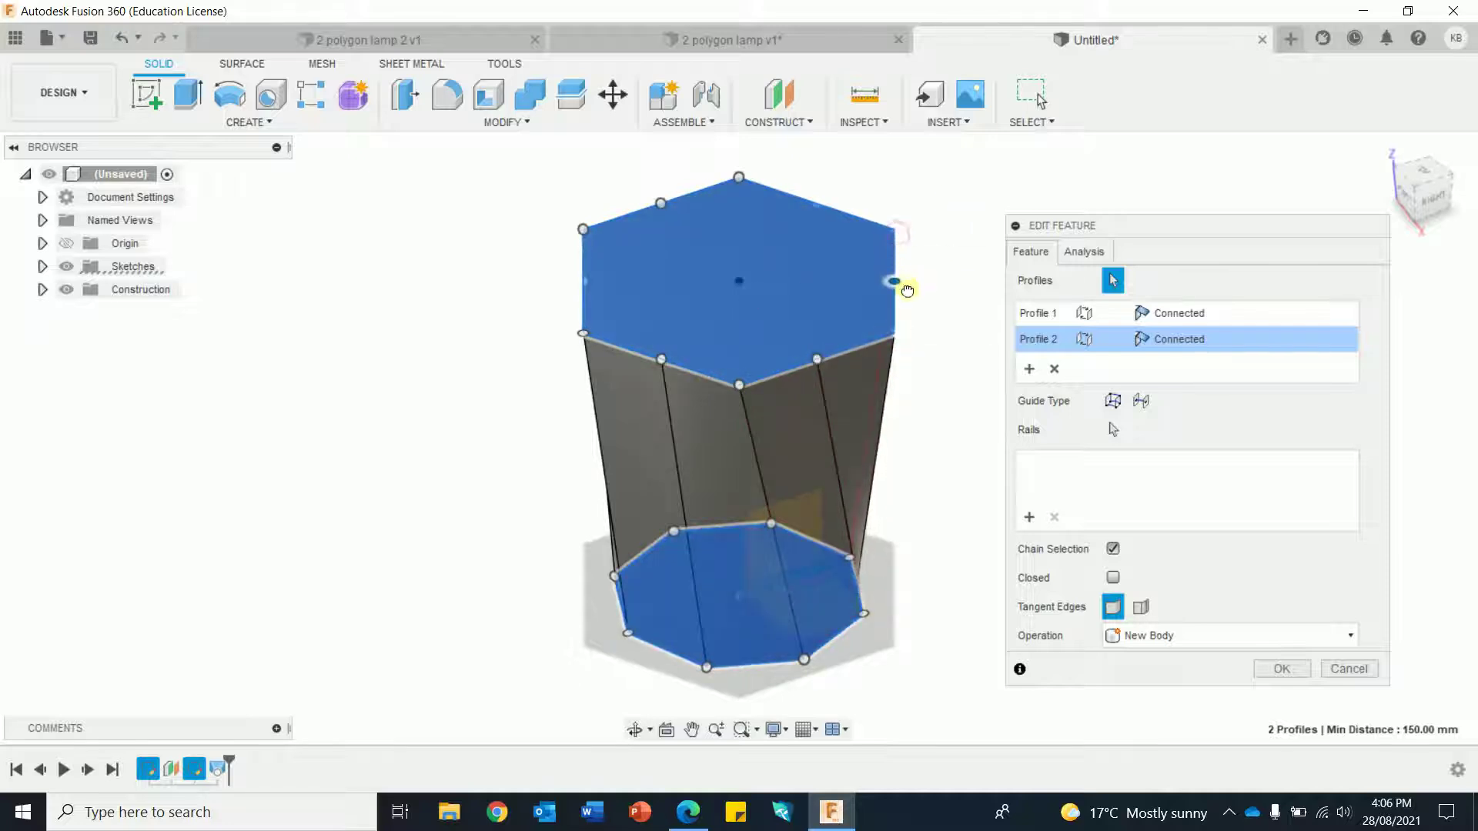
{"action": "mouse_move", "coordinate": [739, 181]}
{"action": "left_mouse_down"}
{"action": "mouse_move", "coordinate": [818, 204]}
{"action": "mouse_move", "coordinate": [665, 208]}
{"action": "mouse_move", "coordinate": [740, 179]}
{"action": "left_mouse_up"}
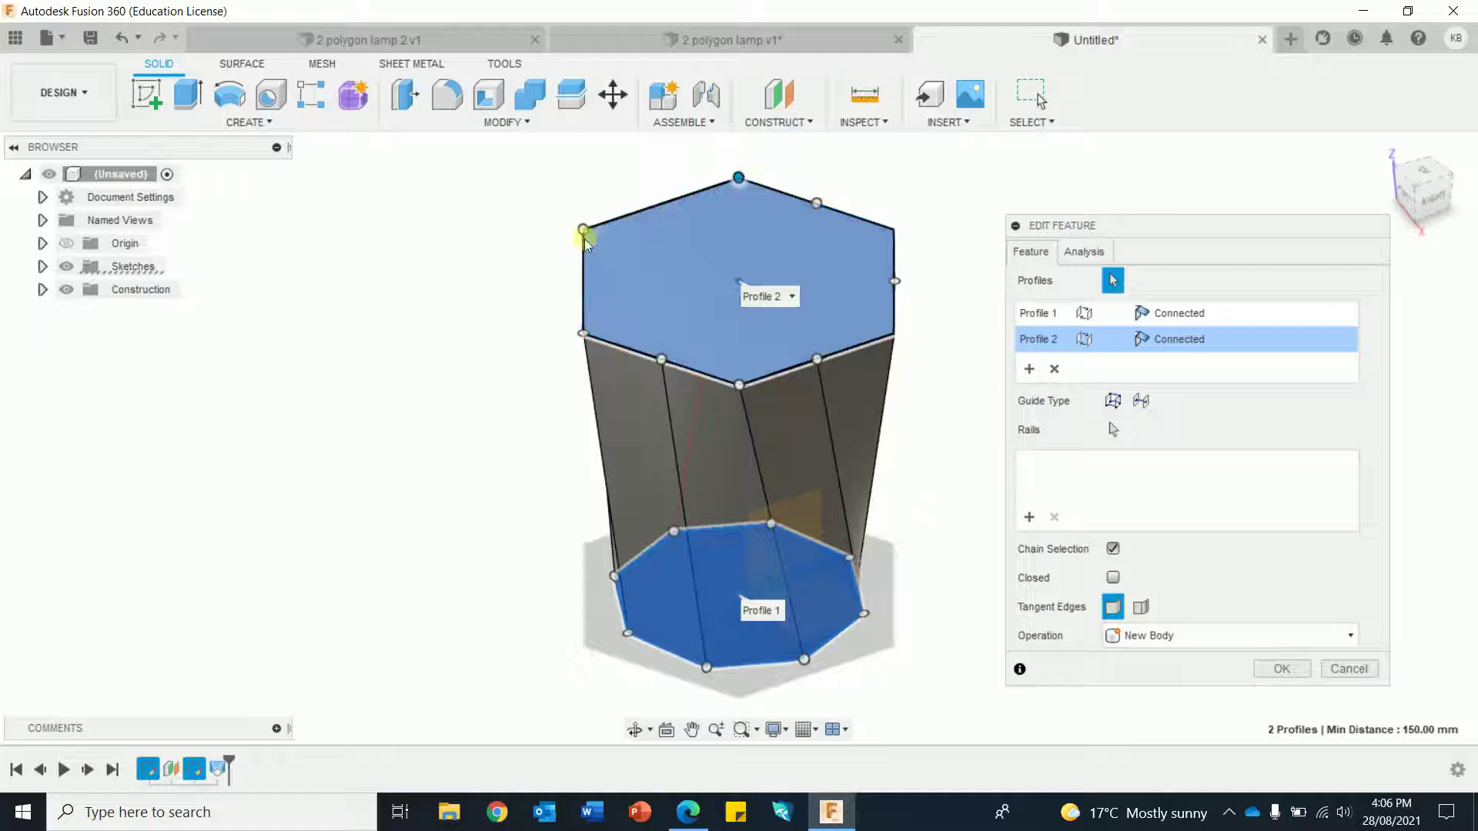
{"action": "left_click_drag", "start_coordinate": [587, 232], "coordinate": [666, 208]}
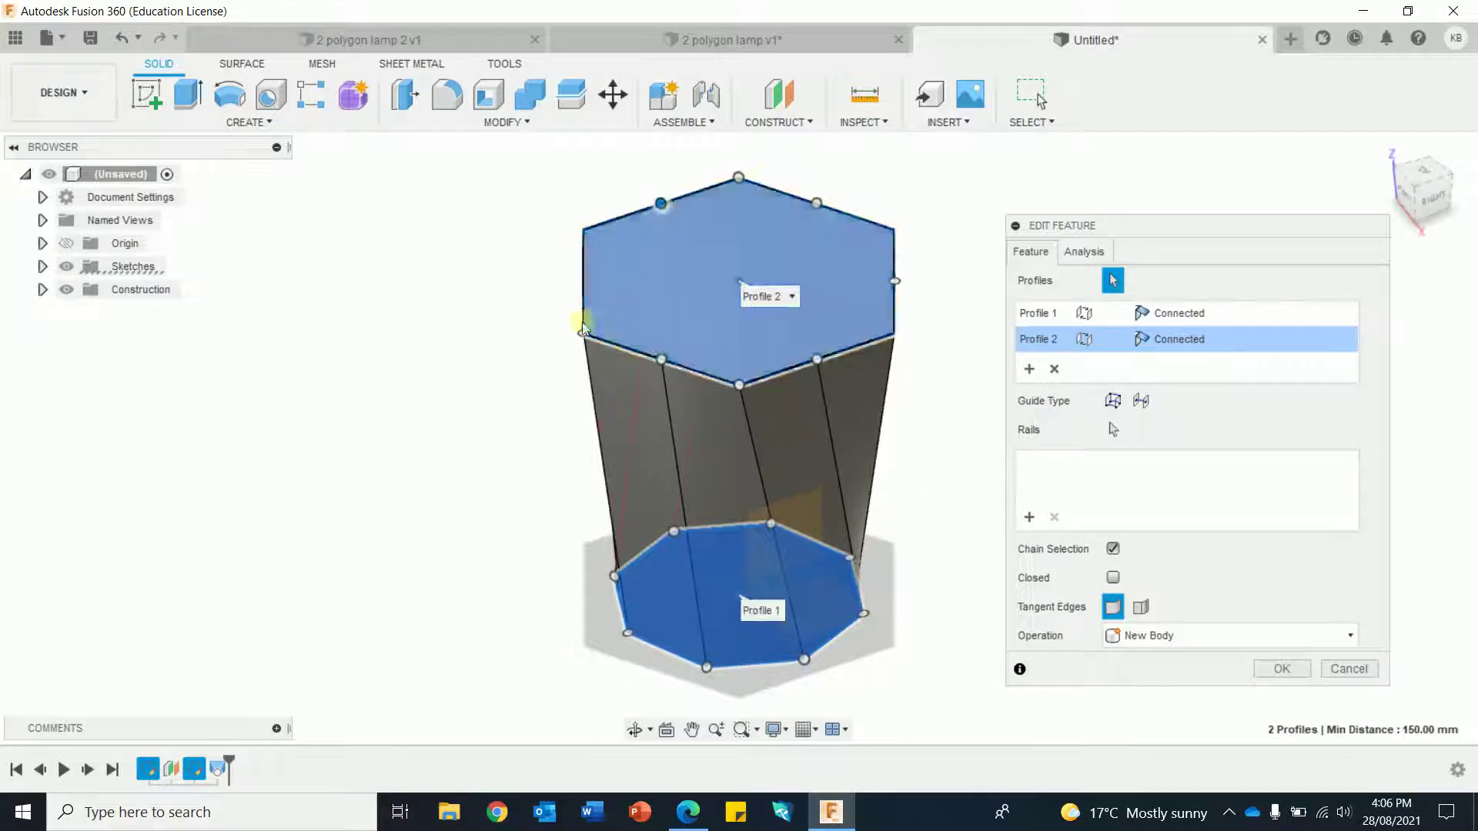
{"action": "left_click_drag", "start_coordinate": [584, 337], "coordinate": [587, 283]}
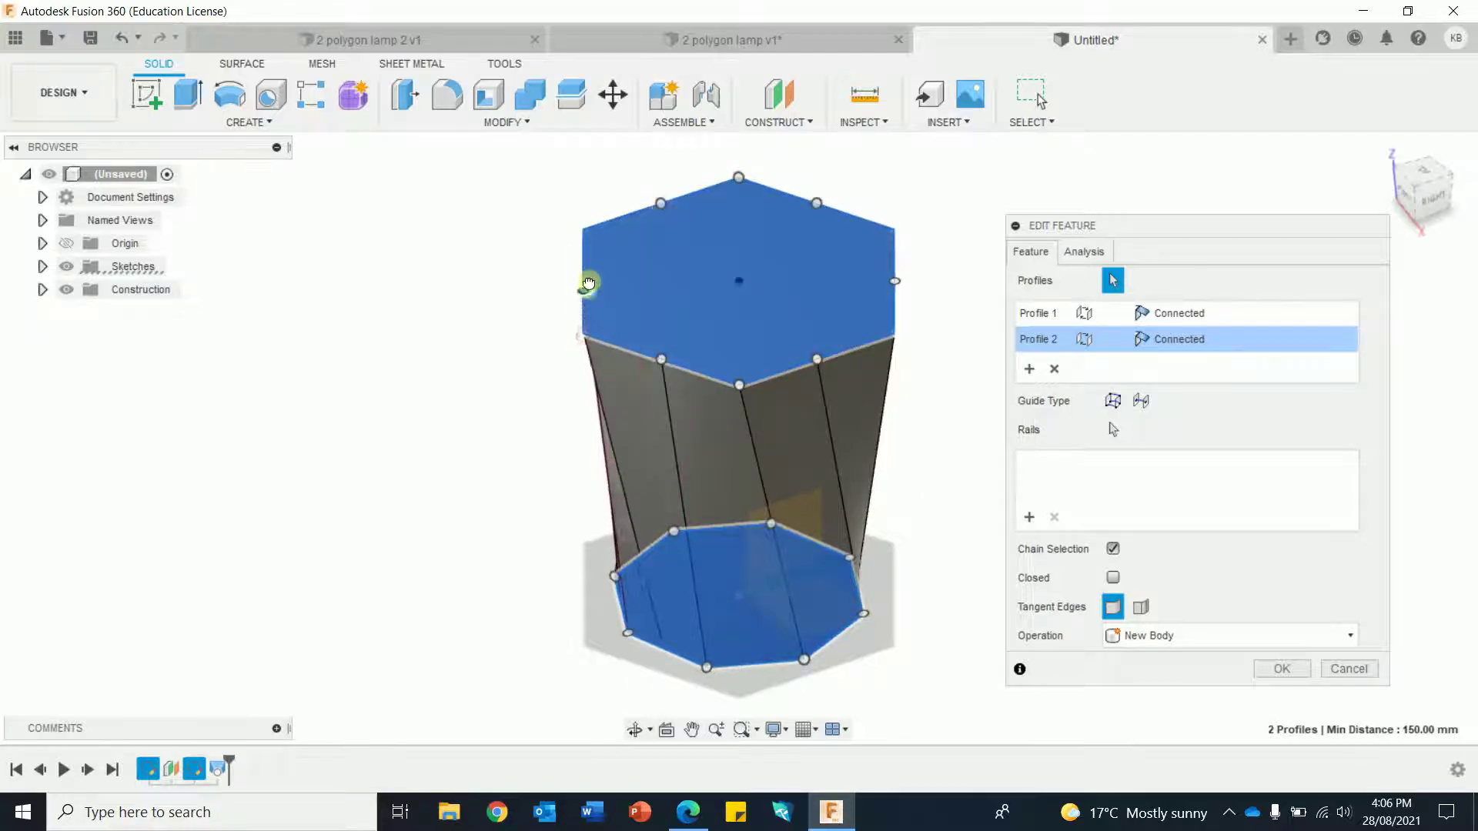
{"action": "left_click", "coordinate": [1275, 668]}
Step: Compare the loft's twist with the finished model in the 2 polygon lamp 2 v1 design
{"action": "middle_click_drag", "start_coordinate": [1213, 523], "coordinate": [987, 529], "text": "shift"}
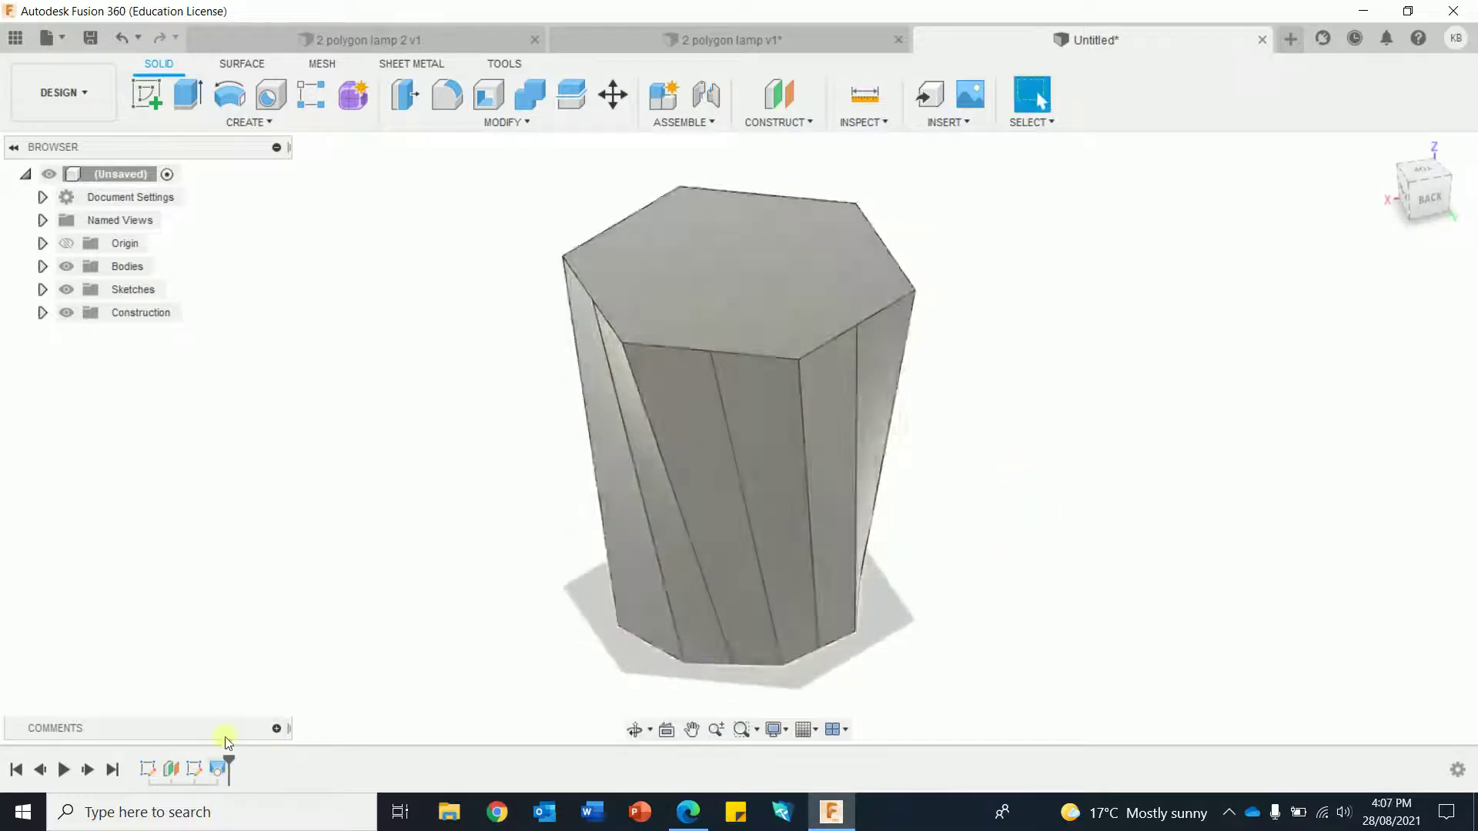
{"action": "left_click", "coordinate": [406, 39]}
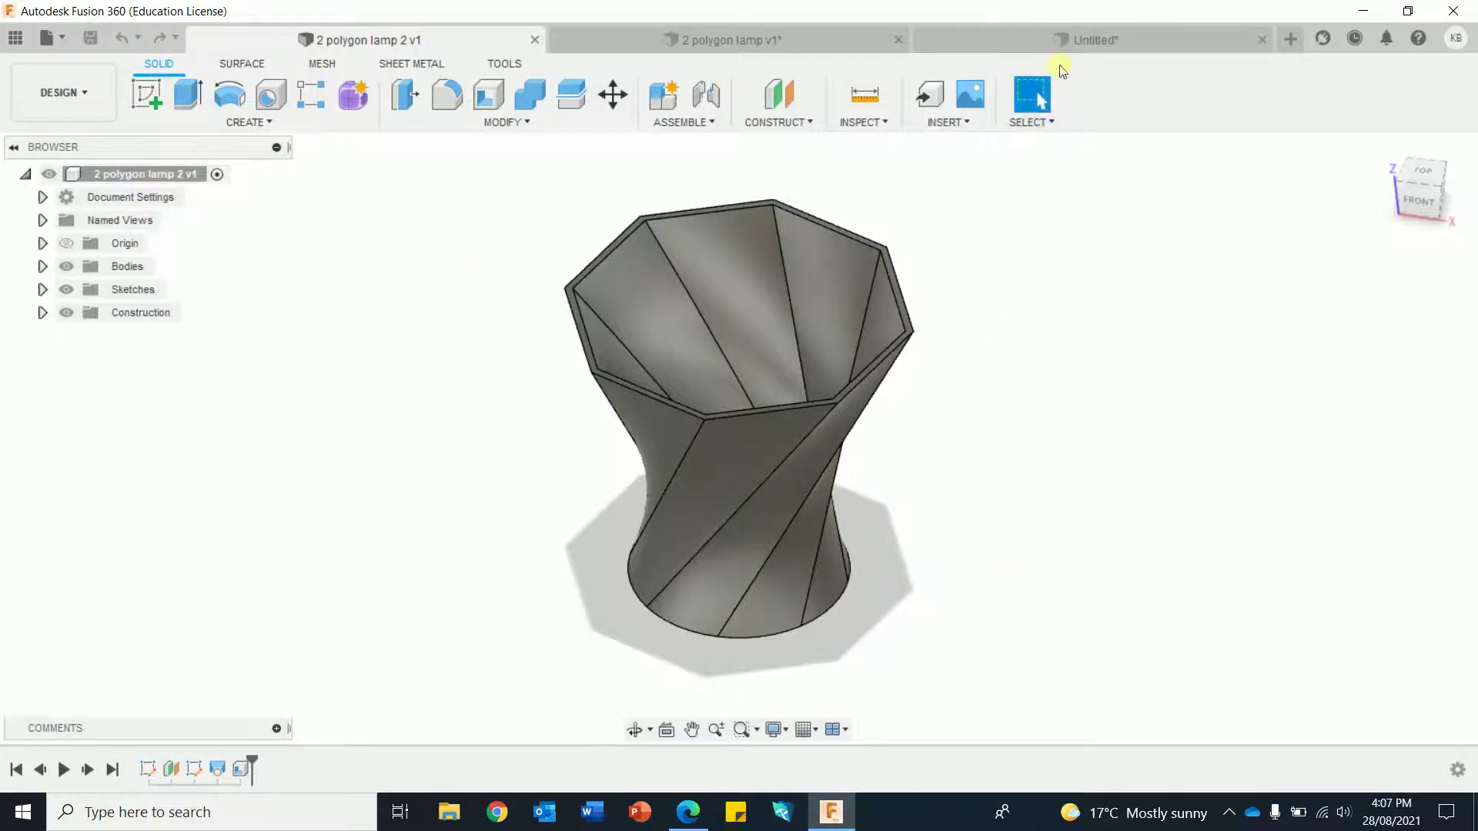
{"action": "left_click", "coordinate": [1093, 37]}
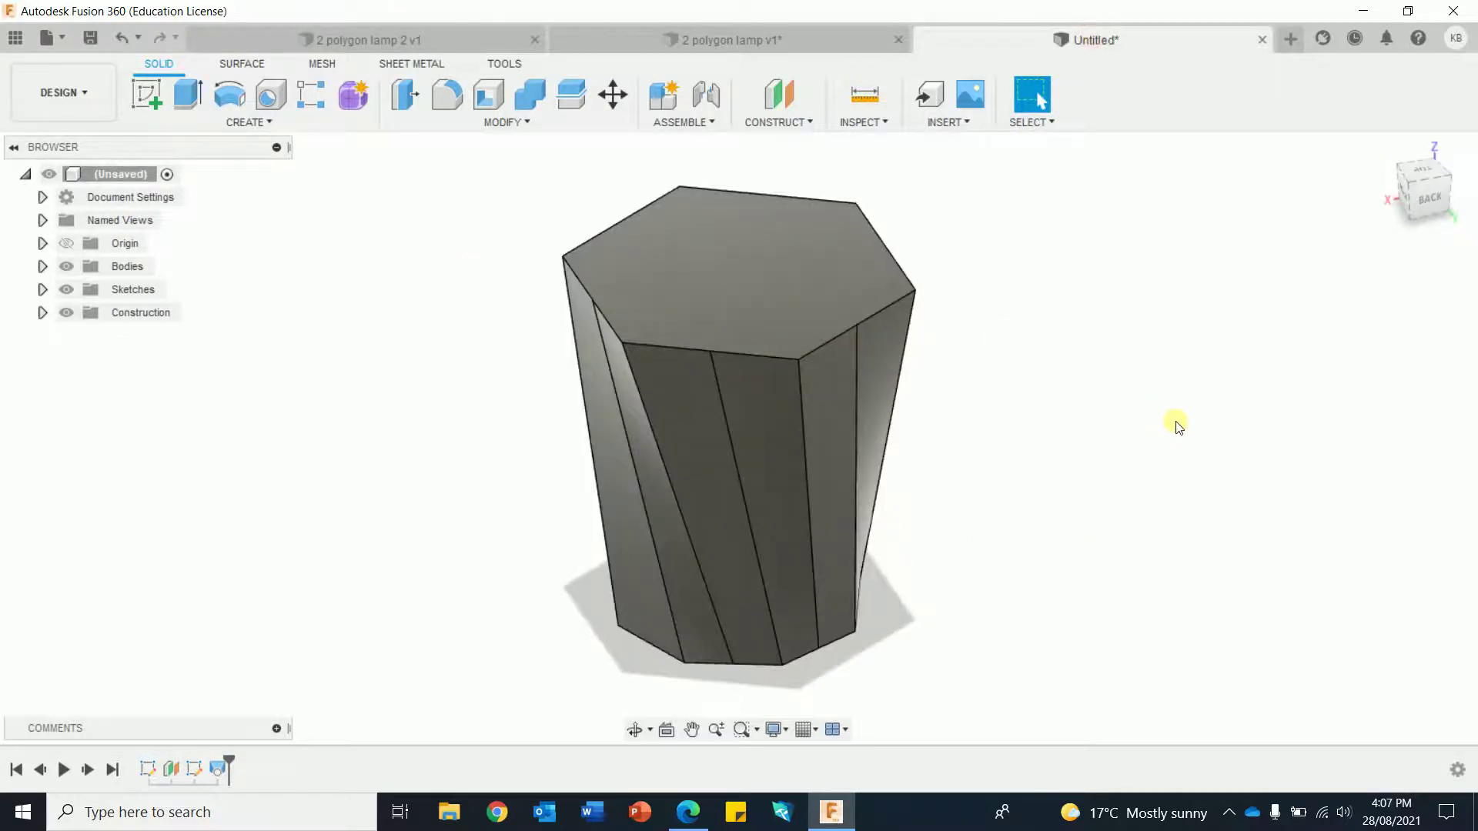
{"action": "middle_click_drag", "start_coordinate": [1175, 470], "coordinate": [1108, 455], "text": "shift"}
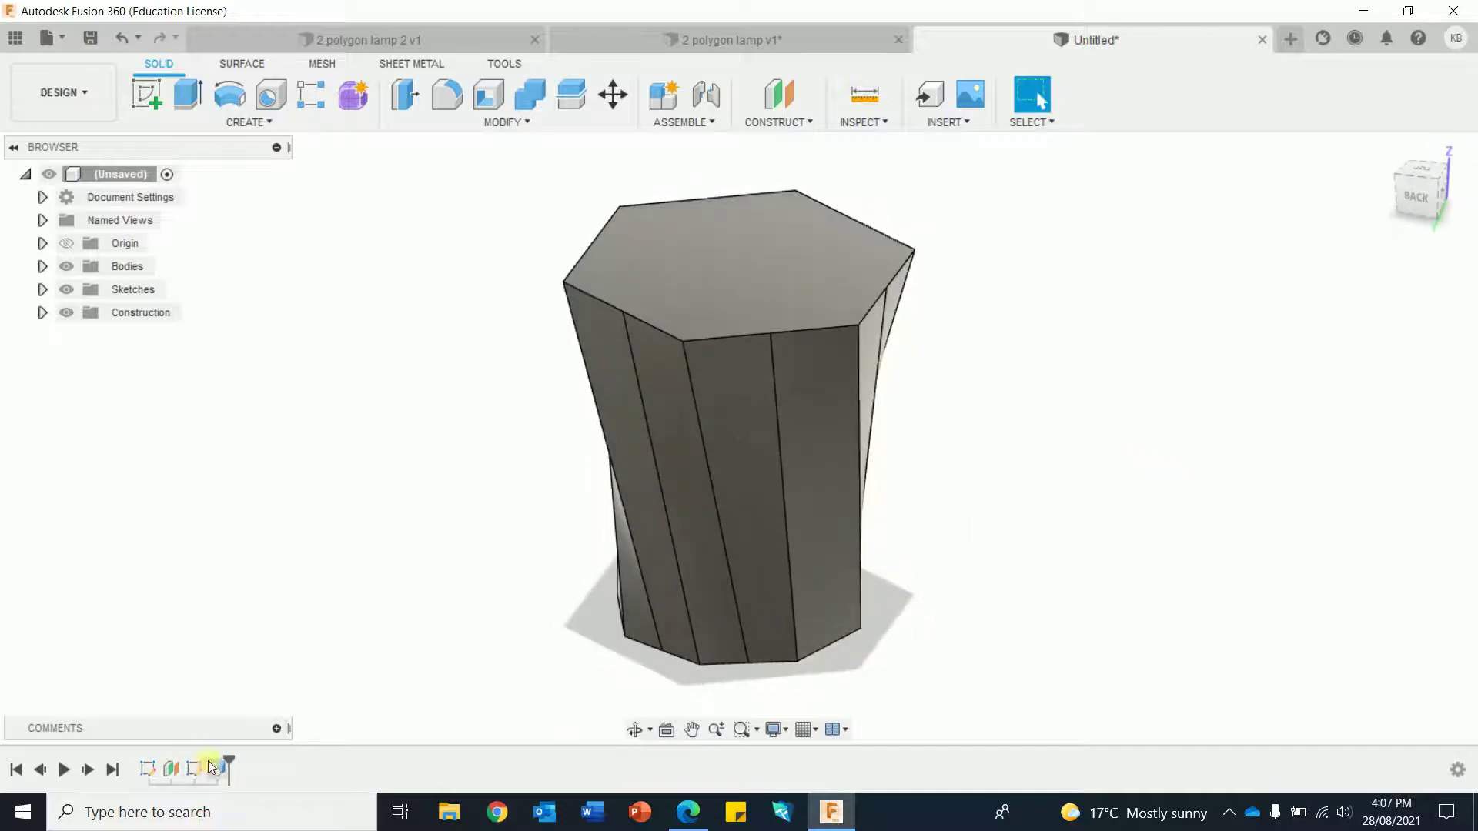
Step: Edit the loft again and move the hexagon's near-side mapping points another half edge clockwise
{"action": "right_click", "coordinate": [209, 764]}
{"action": "left_click", "coordinate": [258, 602]}
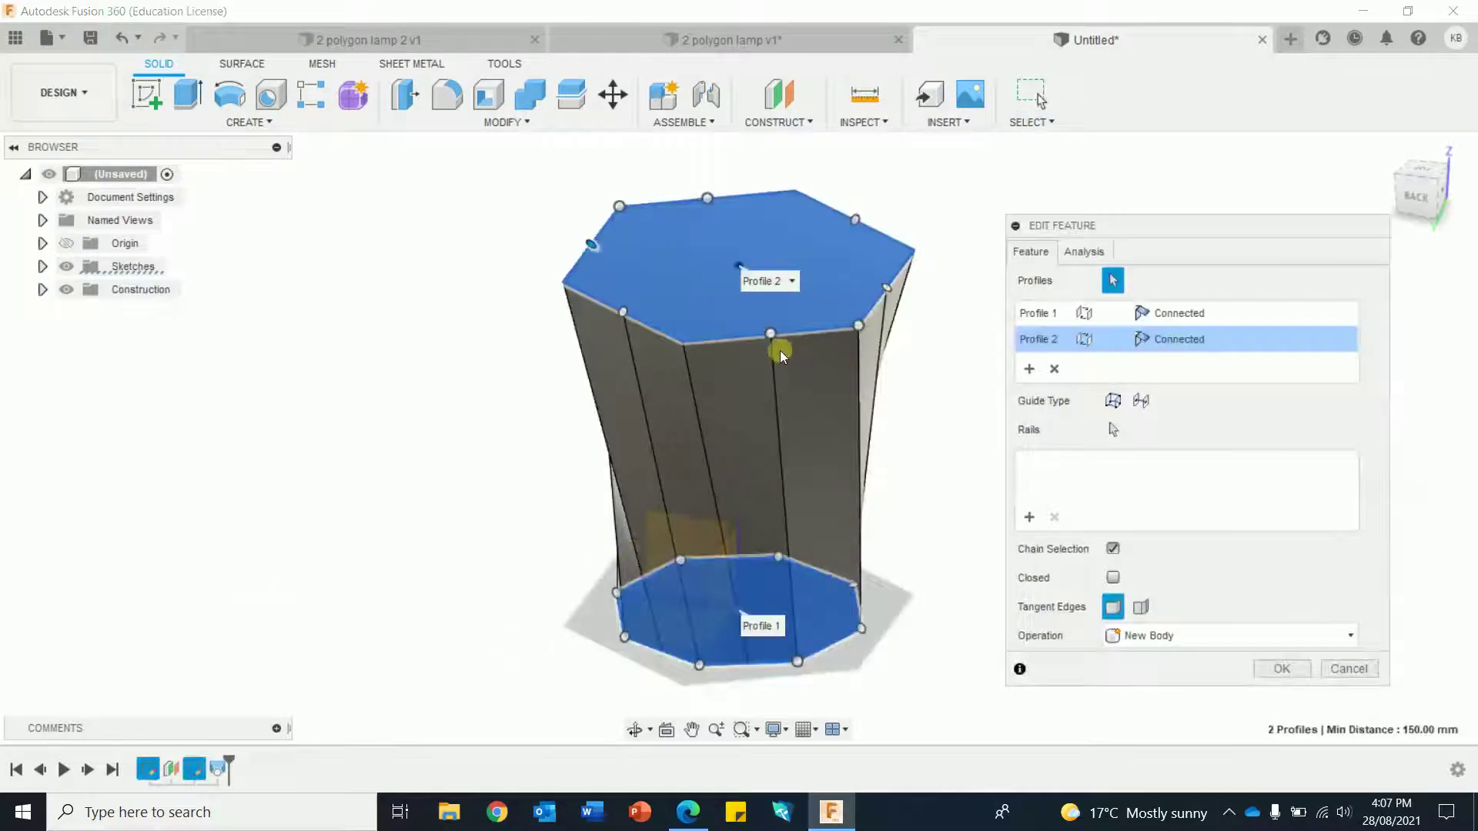
{"action": "left_click_drag", "start_coordinate": [770, 336], "coordinate": [683, 339]}
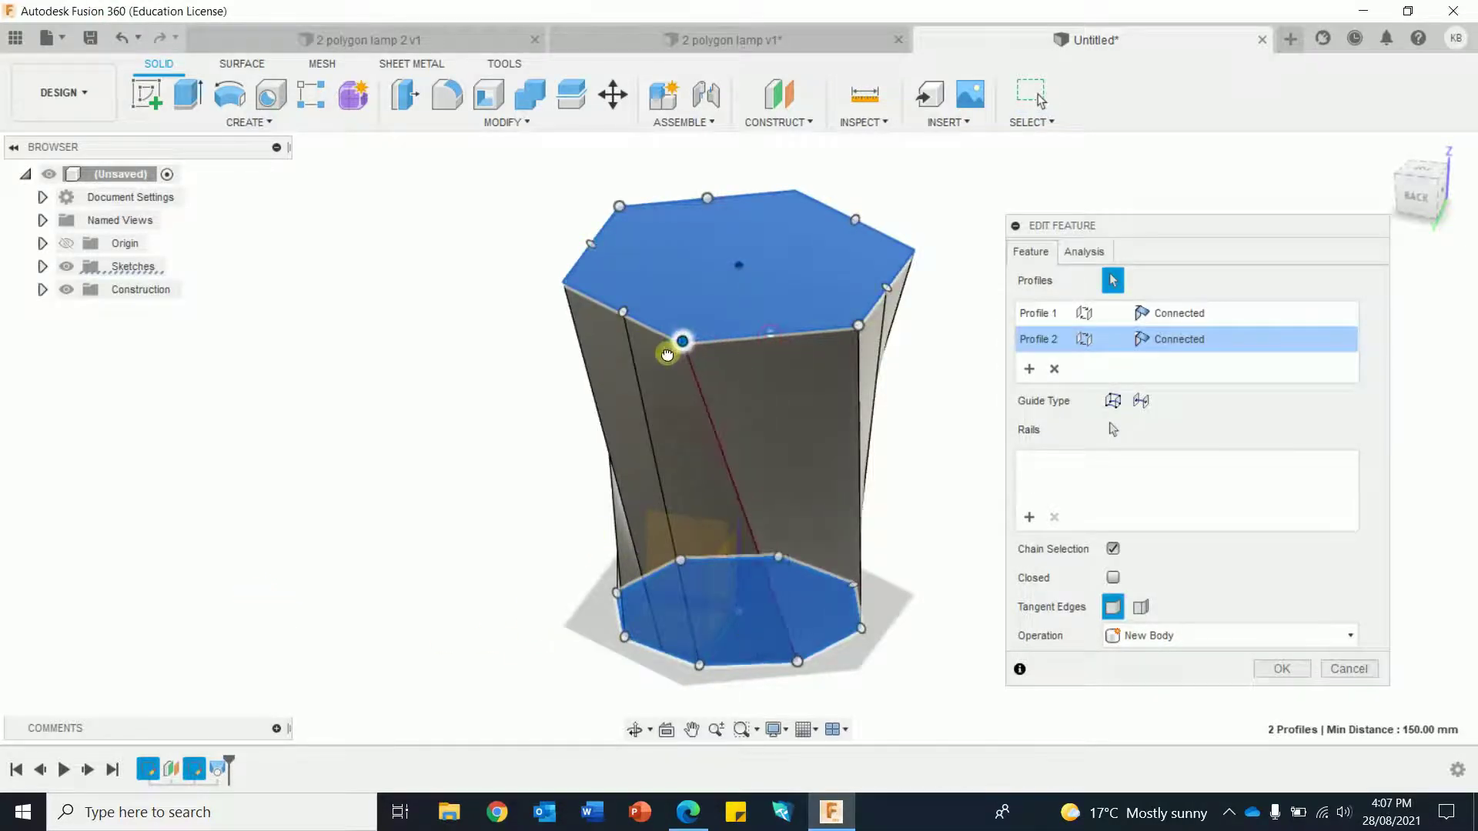
{"action": "left_click_drag", "start_coordinate": [858, 338], "coordinate": [765, 339]}
{"action": "left_click_drag", "start_coordinate": [883, 288], "coordinate": [856, 324]}
Step: Advance the rest of the hexagon's mapping points clockwise to increase the twist, and apply the loft edit
{"action": "middle_click_drag", "start_coordinate": [987, 488], "coordinate": [874, 493], "text": "shift"}
{"action": "left_click_drag", "start_coordinate": [888, 323], "coordinate": [863, 387]}
{"action": "left_click_drag", "start_coordinate": [849, 225], "coordinate": [913, 264]}
{"action": "left_click_drag", "start_coordinate": [793, 188], "coordinate": [850, 222]}
{"action": "left_click_drag", "start_coordinate": [701, 211], "coordinate": [787, 180]}
{"action": "left_click_drag", "start_coordinate": [589, 276], "coordinate": [613, 209]}
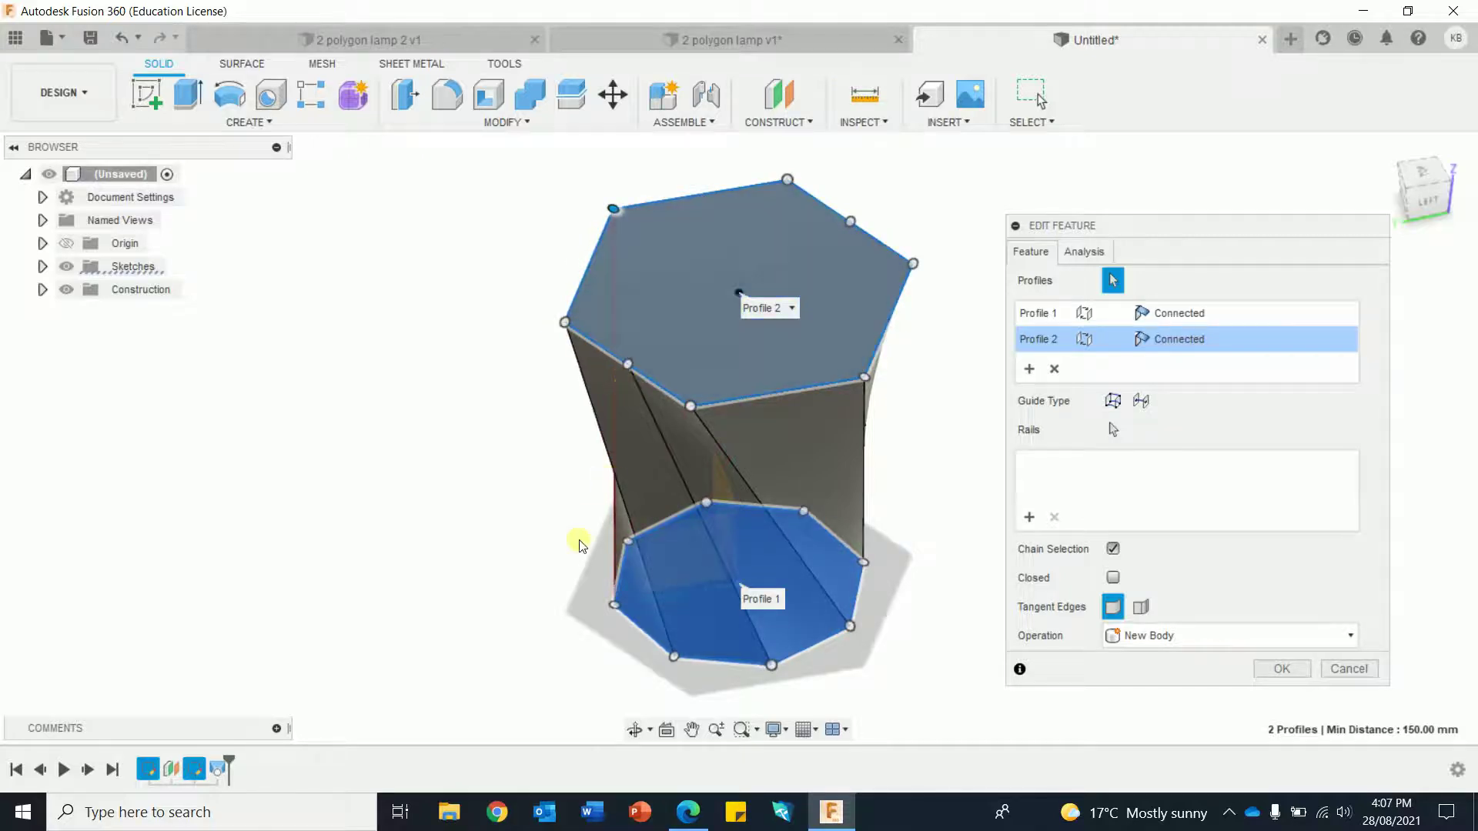
{"action": "middle_click_drag", "start_coordinate": [351, 617], "coordinate": [505, 581], "text": "shift"}
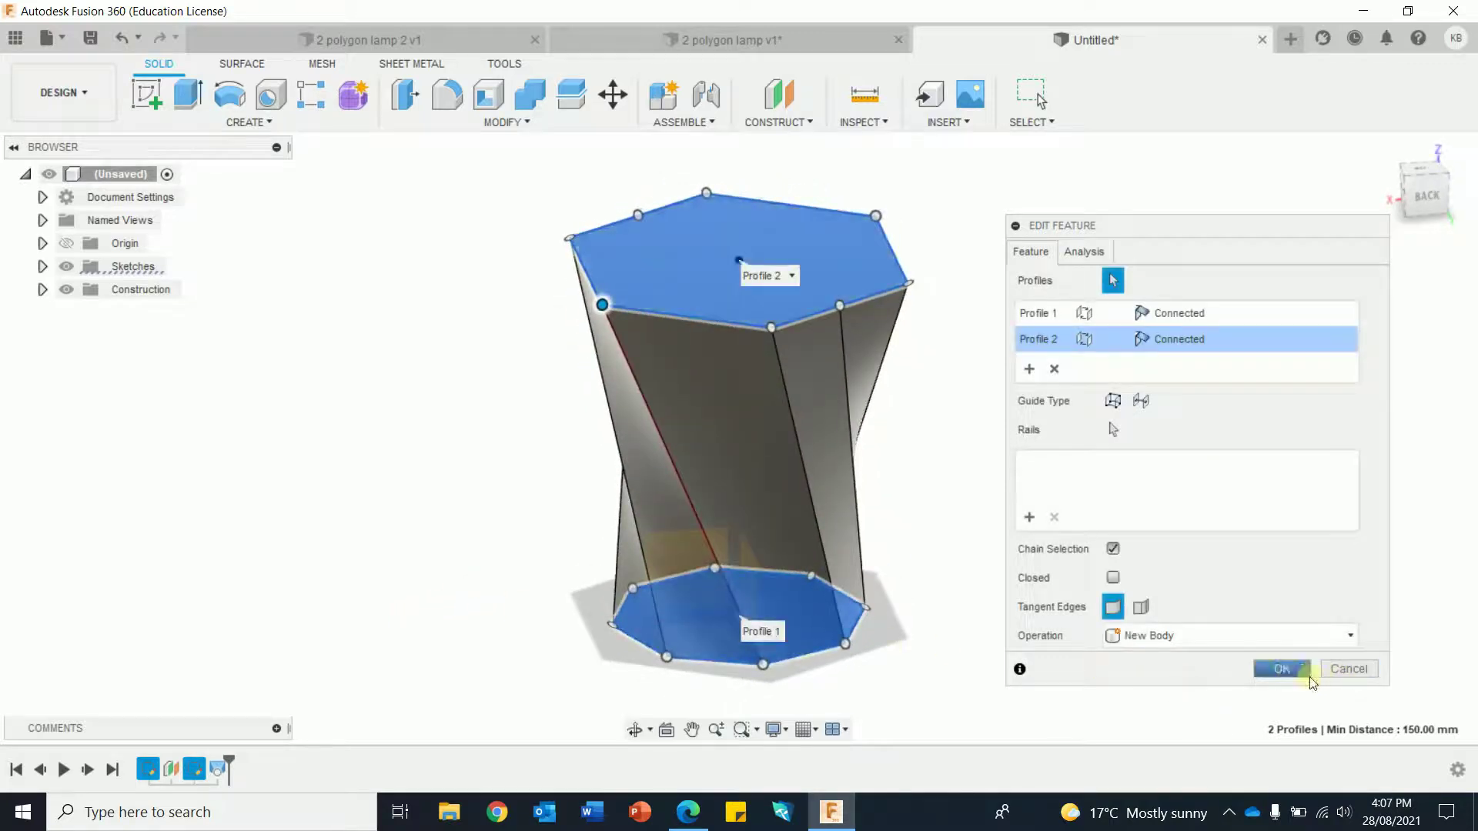
{"action": "left_click", "coordinate": [1284, 669]}
Step: Open the twisted loft feature for editing
{"action": "left_click_drag", "start_coordinate": [1224, 595], "coordinate": [861, 649]}
{"action": "key", "text": "Escape"}
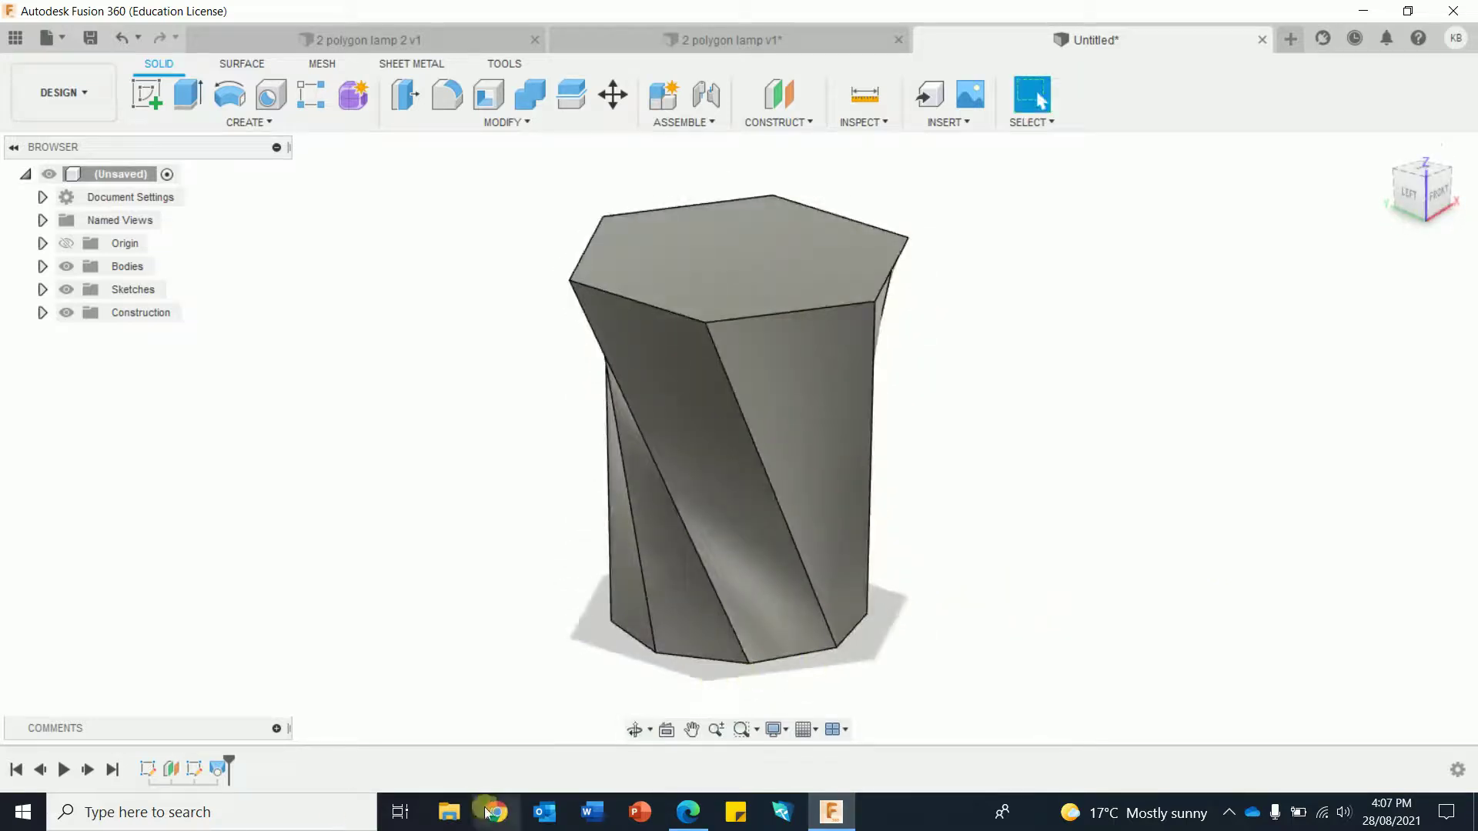
{"action": "right_click", "coordinate": [217, 770]}
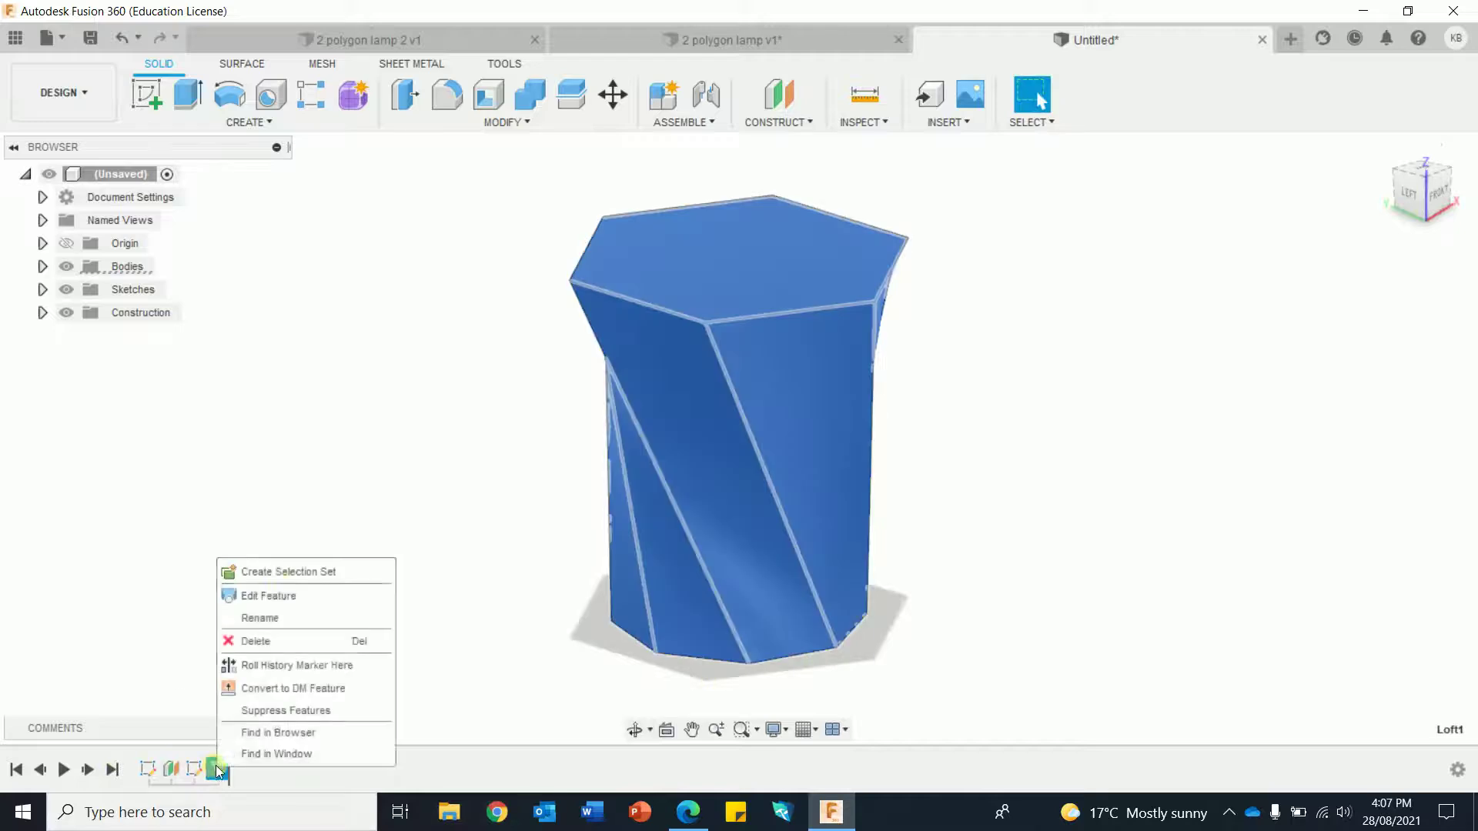
{"action": "left_click", "coordinate": [279, 598]}
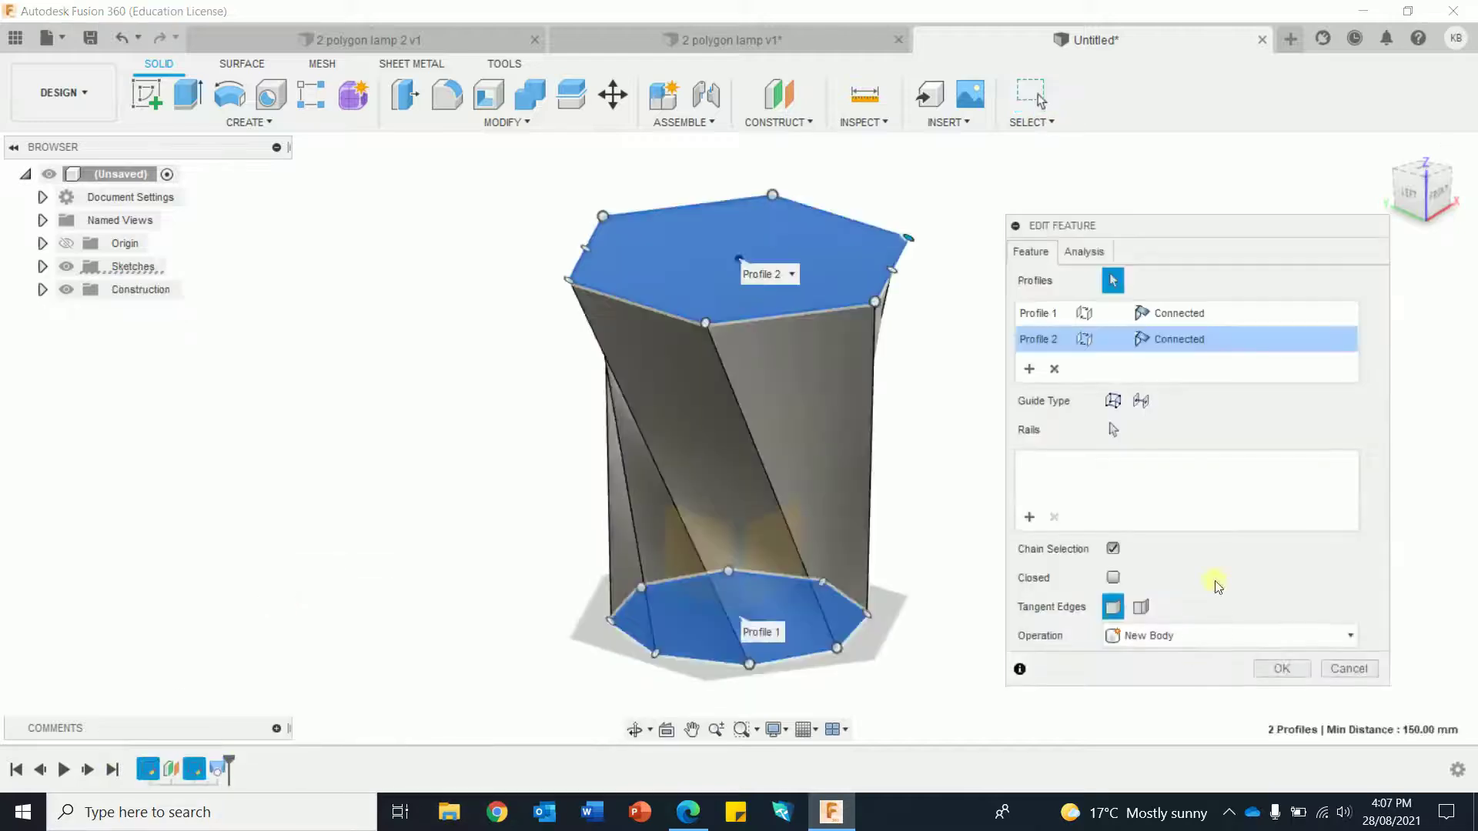
Step: Try the Direction condition on the upper hexagon profile with a takeoff weight of 1.85, and return it to Connected
{"action": "left_click", "coordinate": [1232, 340]}
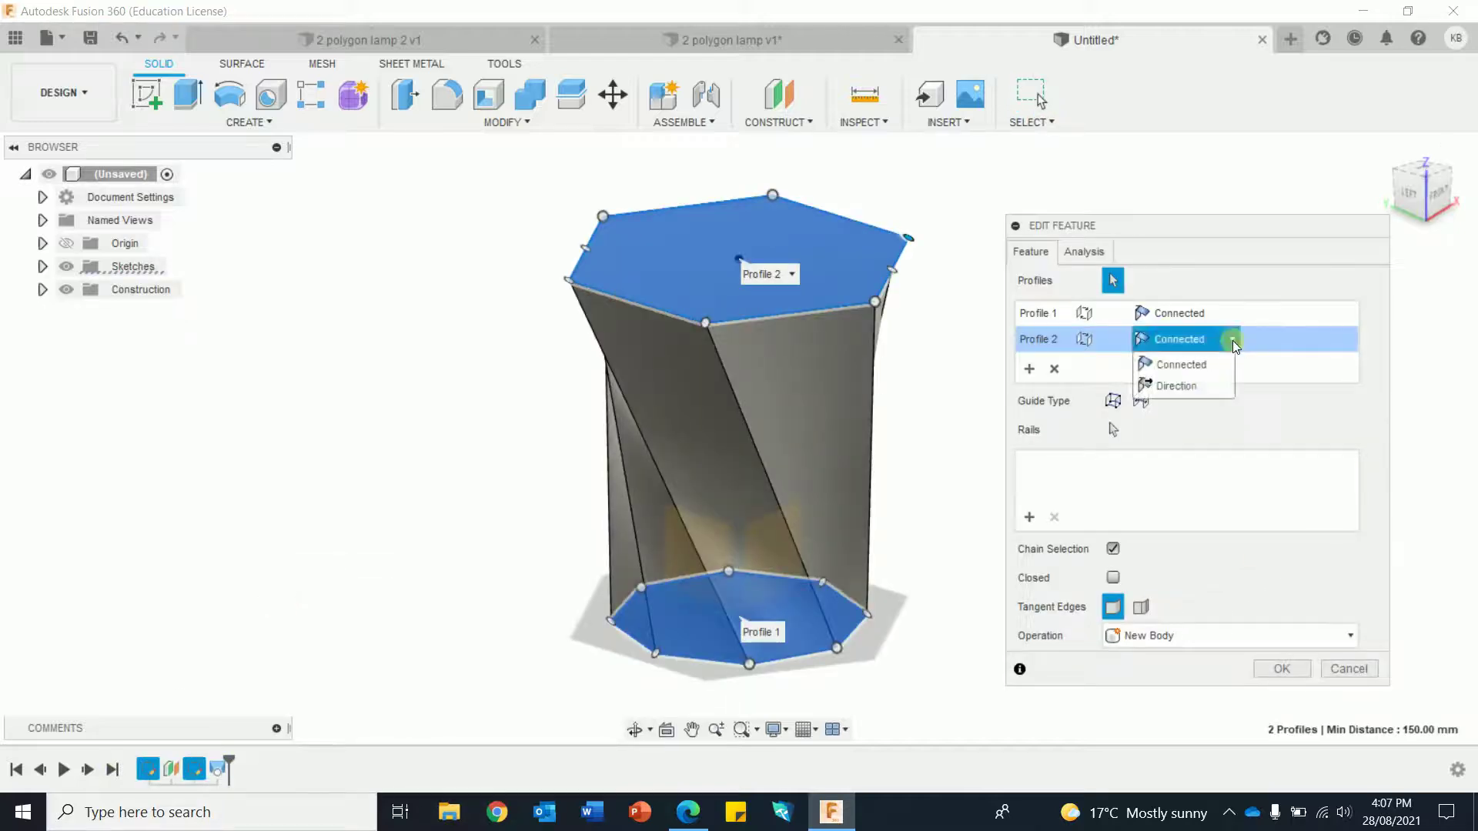
{"action": "left_click", "coordinate": [1177, 387]}
{"action": "left_click_drag", "start_coordinate": [740, 219], "coordinate": [745, 190]}
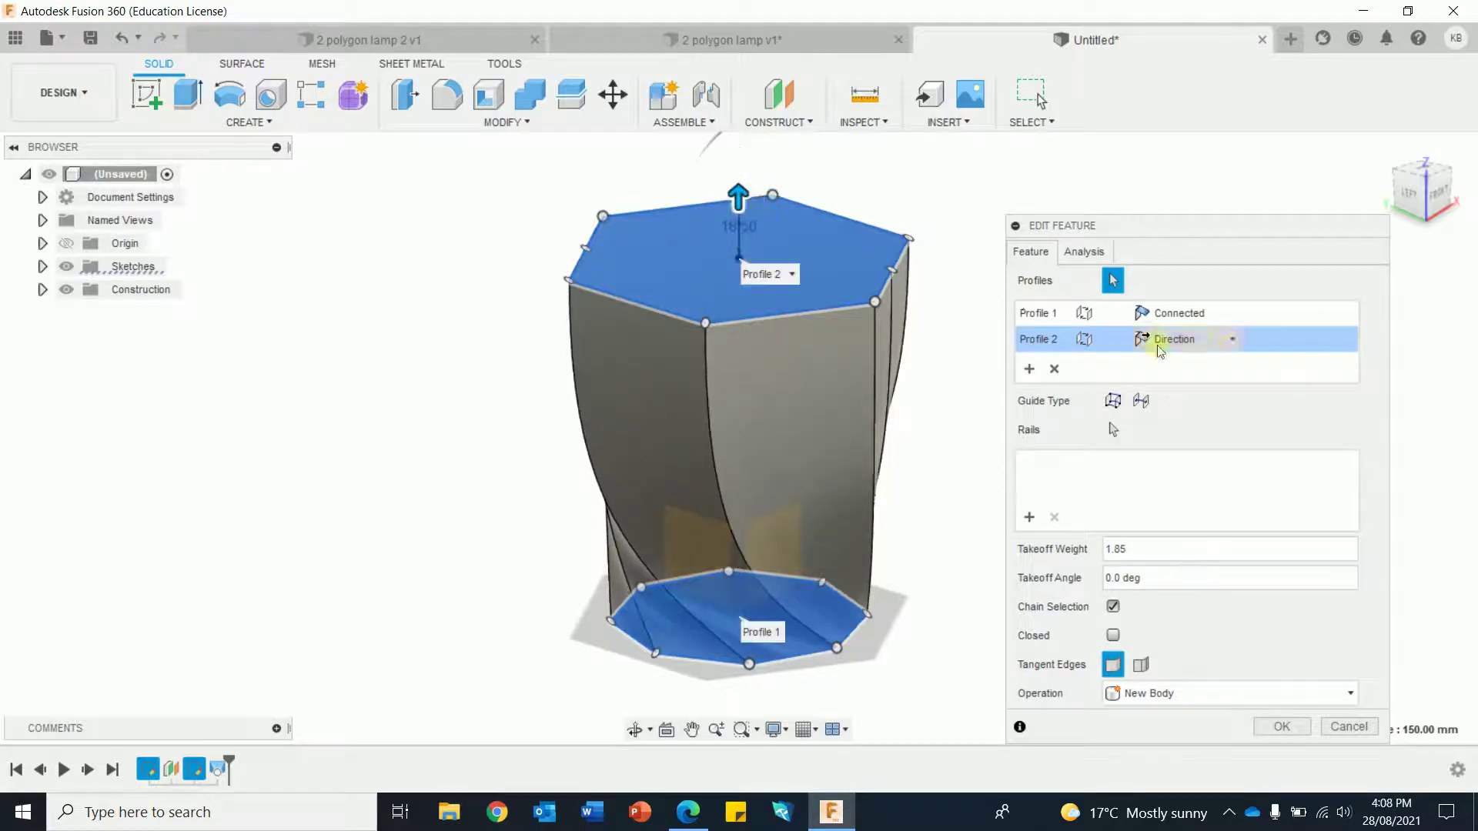
{"action": "left_click", "coordinate": [1232, 315]}
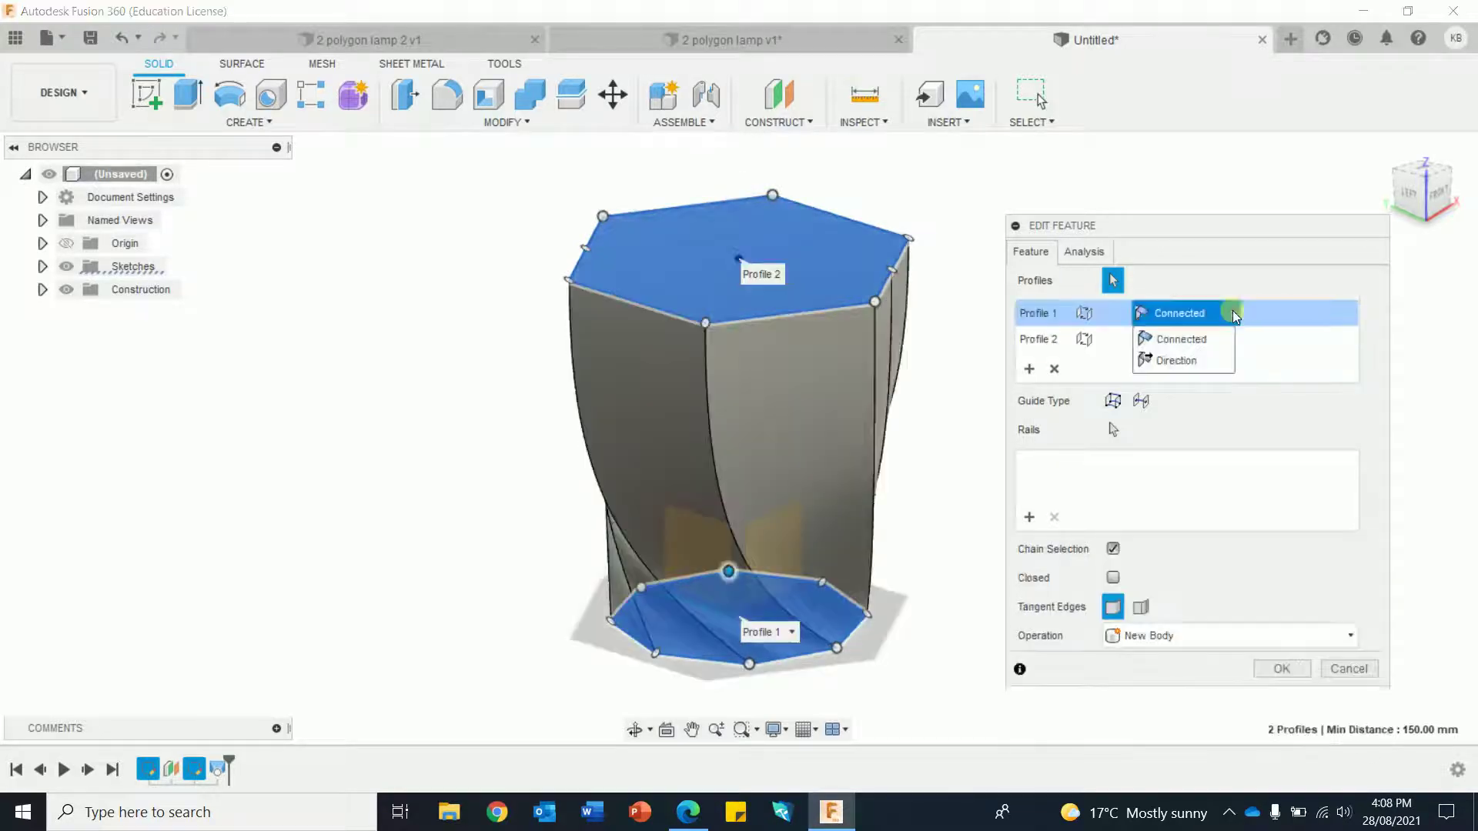
{"action": "left_click", "coordinate": [1182, 344]}
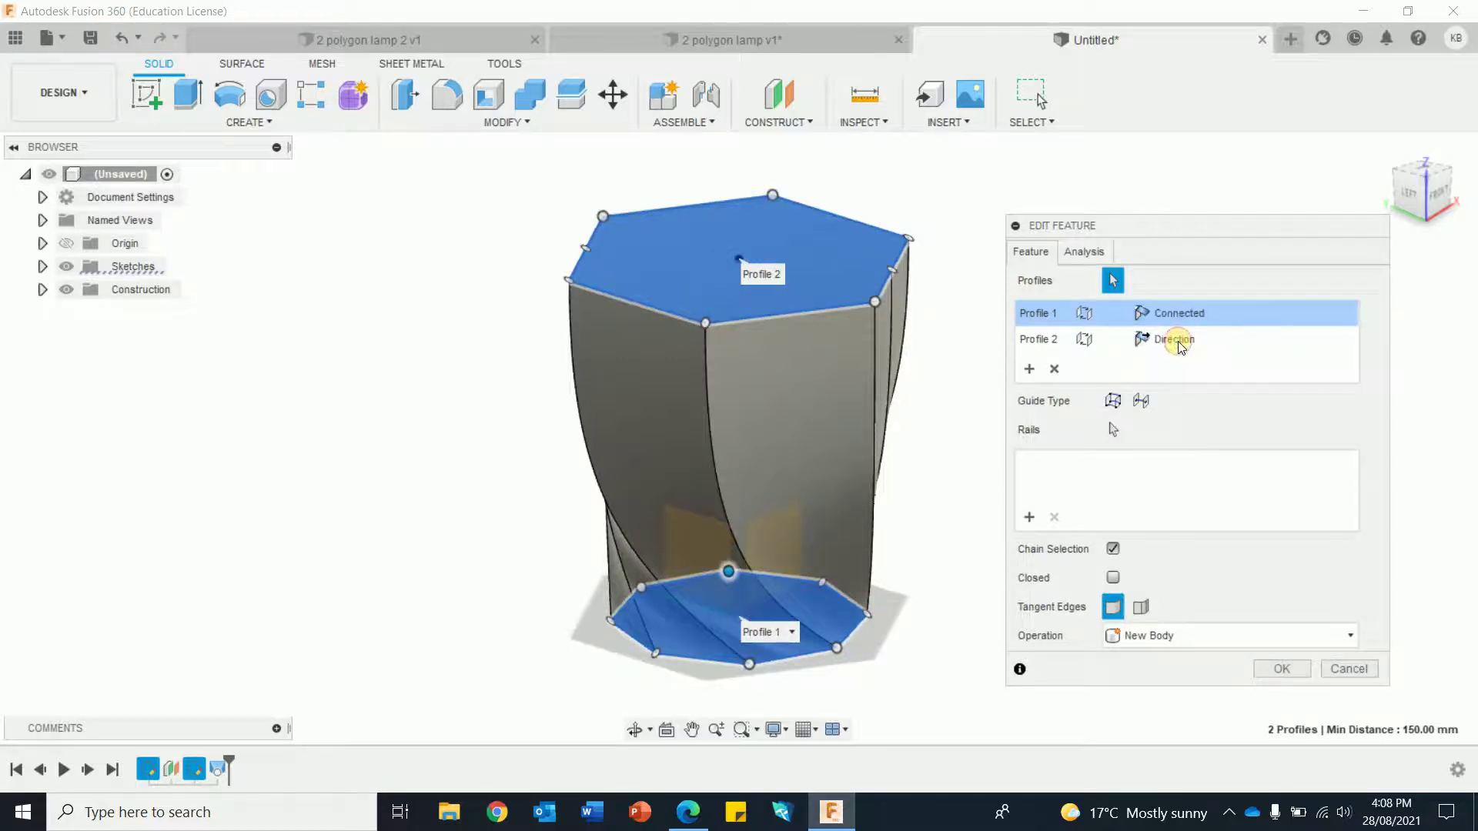
{"action": "left_click", "coordinate": [1230, 346]}
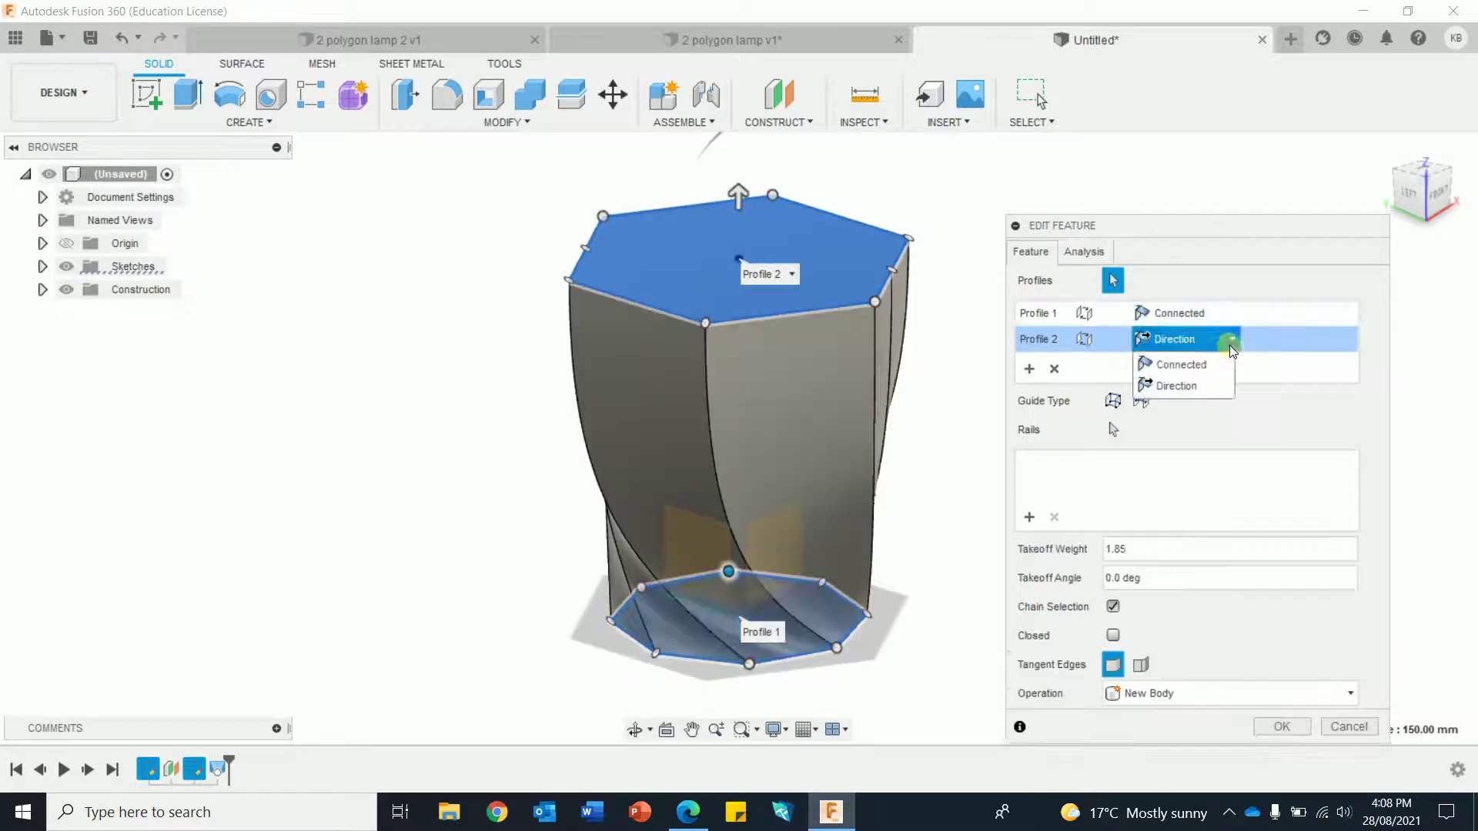
{"action": "left_click", "coordinate": [1170, 365]}
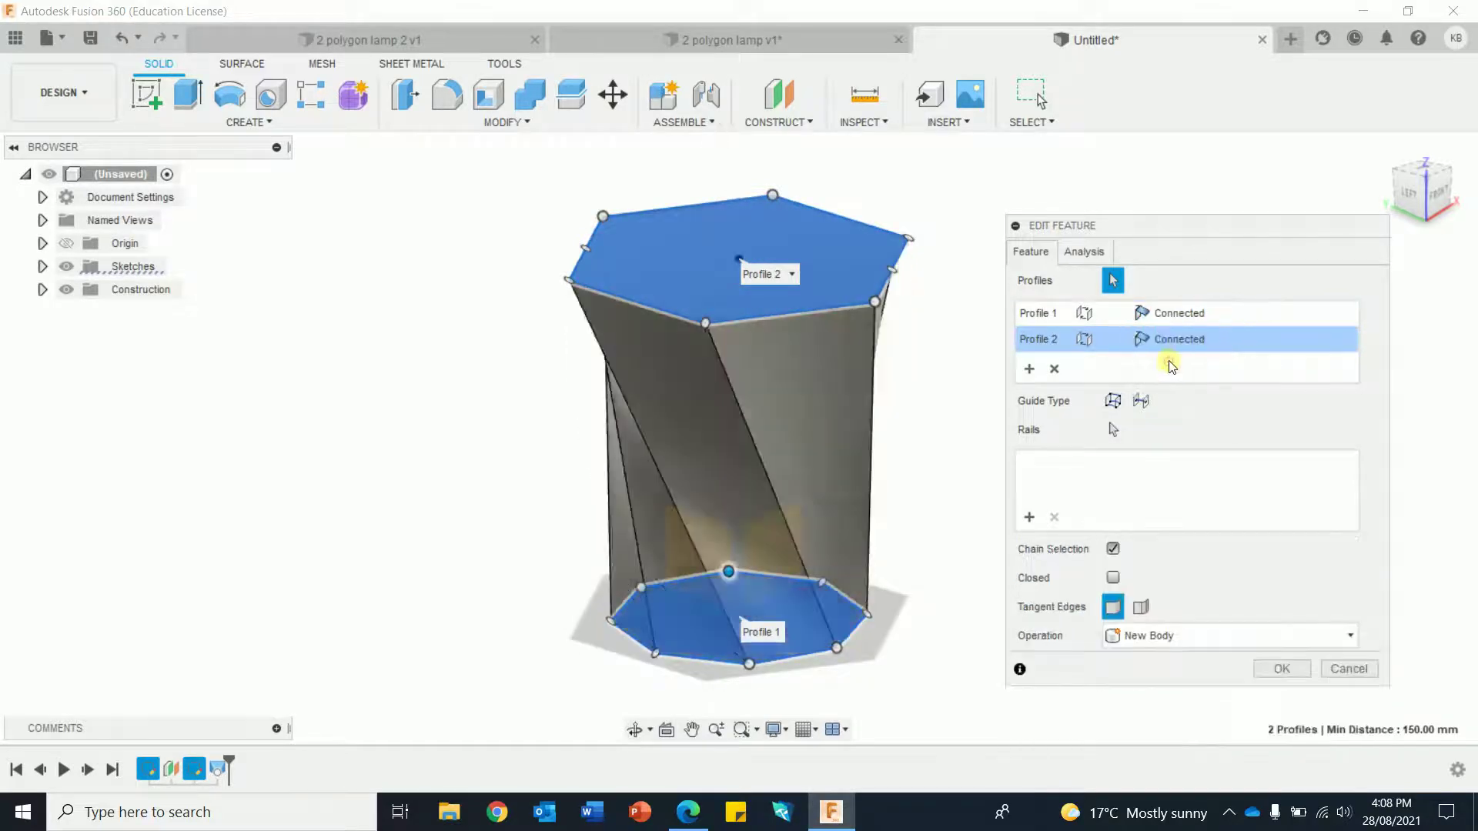
Step: Switch the upper hexagon profile's condition to Direction once more and back to Connected
{"action": "left_click", "coordinate": [1235, 338]}
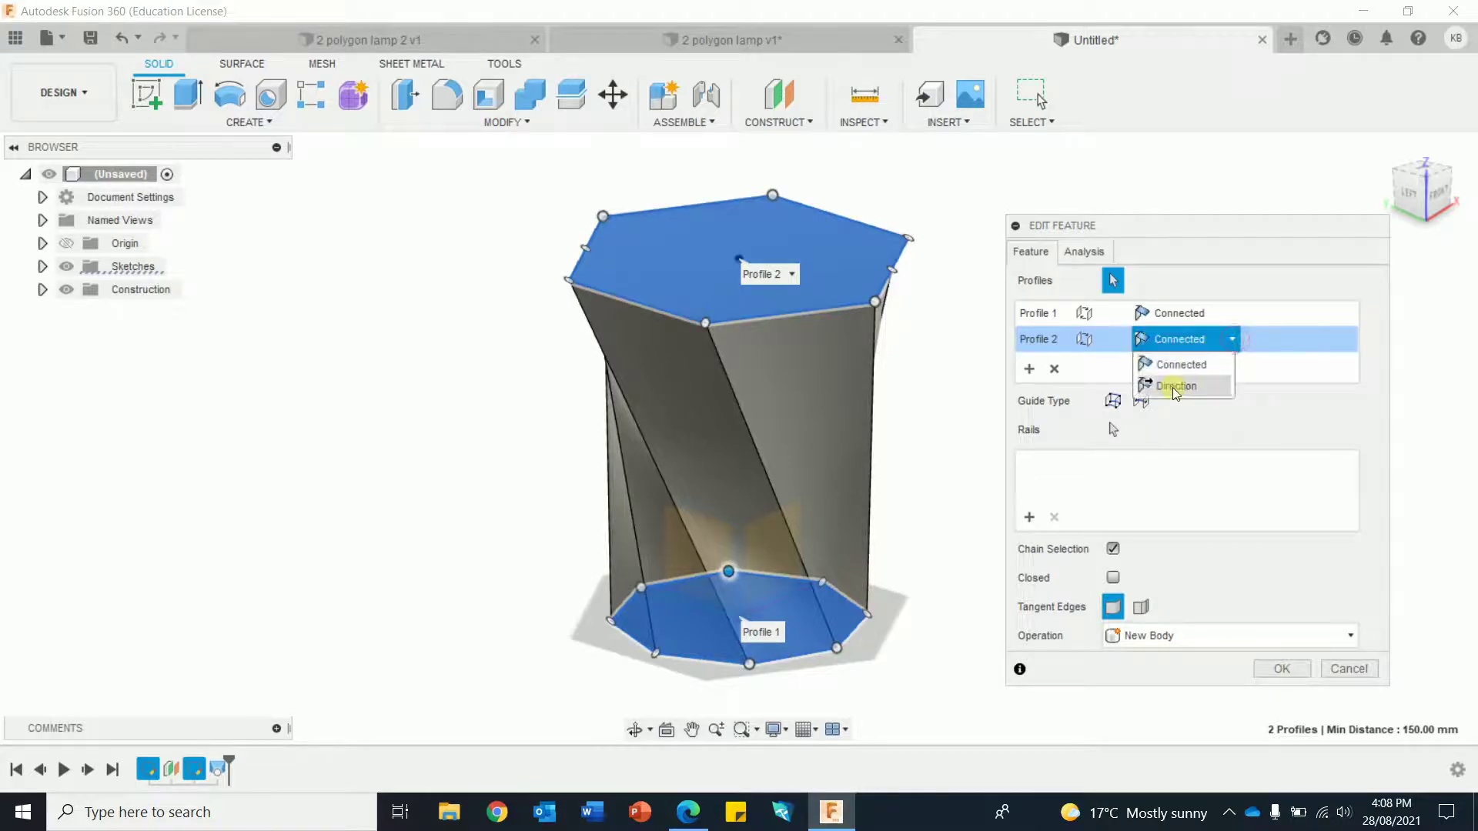
{"action": "left_click", "coordinate": [1172, 386]}
{"action": "left_click", "coordinate": [1229, 342]}
{"action": "left_click", "coordinate": [1191, 375]}
Step: Set the lower octagon profile's condition to Direction, slightly increase its takeoff weight, and apply the loft edit
{"action": "left_click", "coordinate": [1228, 314]}
{"action": "left_click", "coordinate": [1181, 362]}
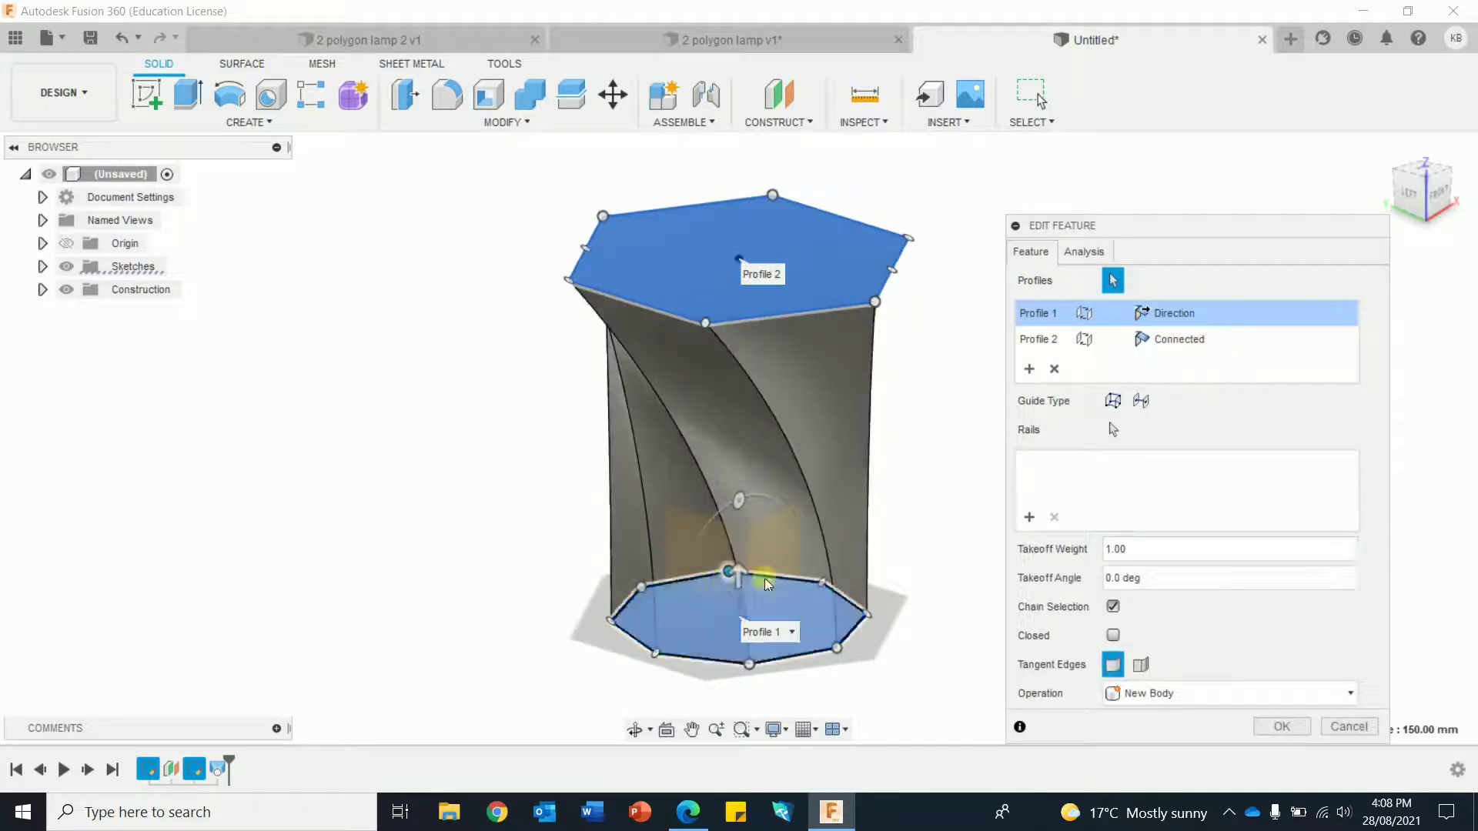
{"action": "left_click_drag", "start_coordinate": [737, 573], "coordinate": [737, 557]}
{"action": "left_click", "coordinate": [1282, 727]}
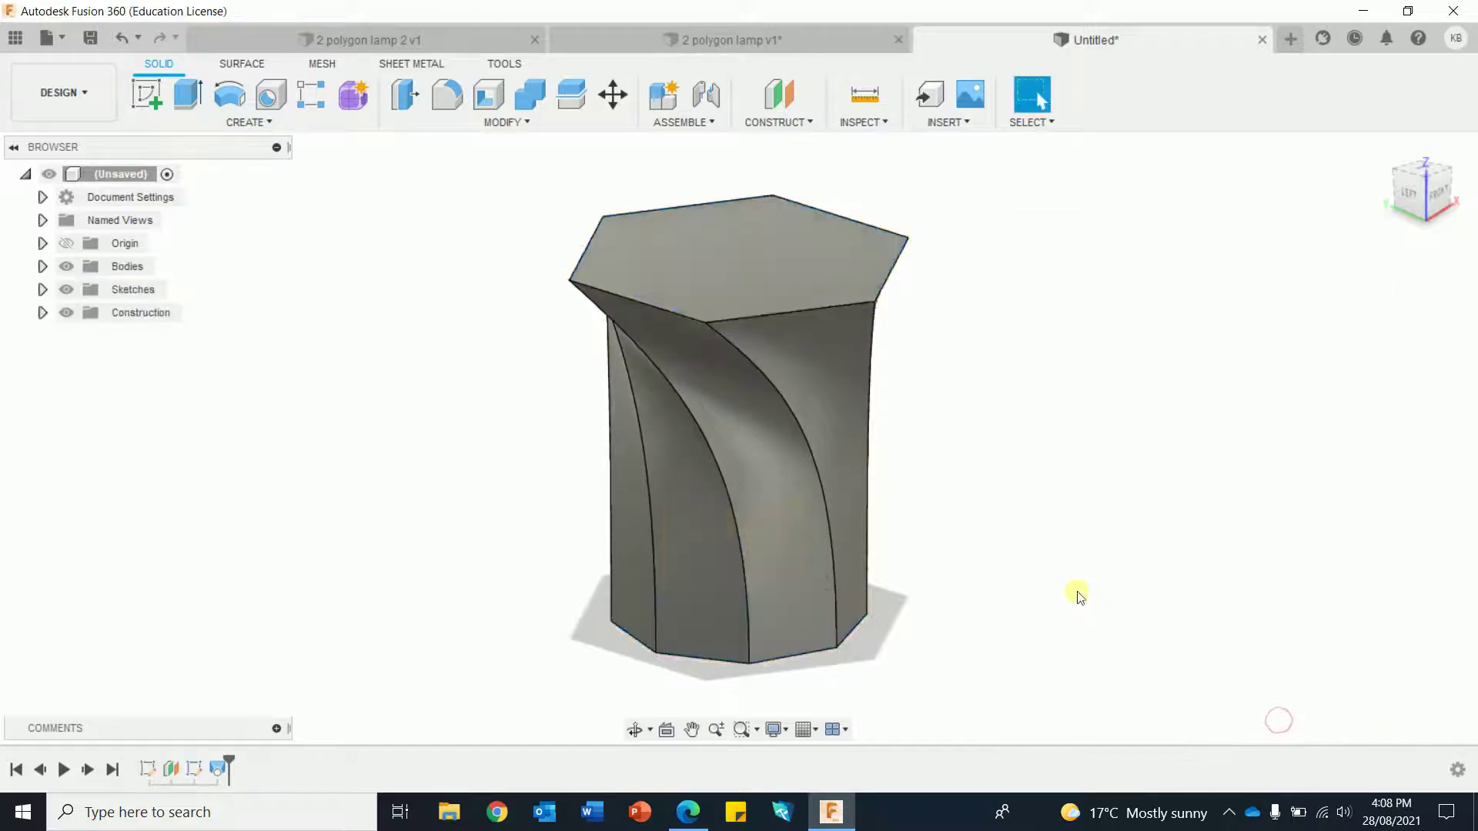
Step: Shell the lofted body with a 3 mm inside thickness, removing the upper hexagonal face
{"action": "middle_click_drag", "start_coordinate": [1079, 597], "coordinate": [1217, 610]}
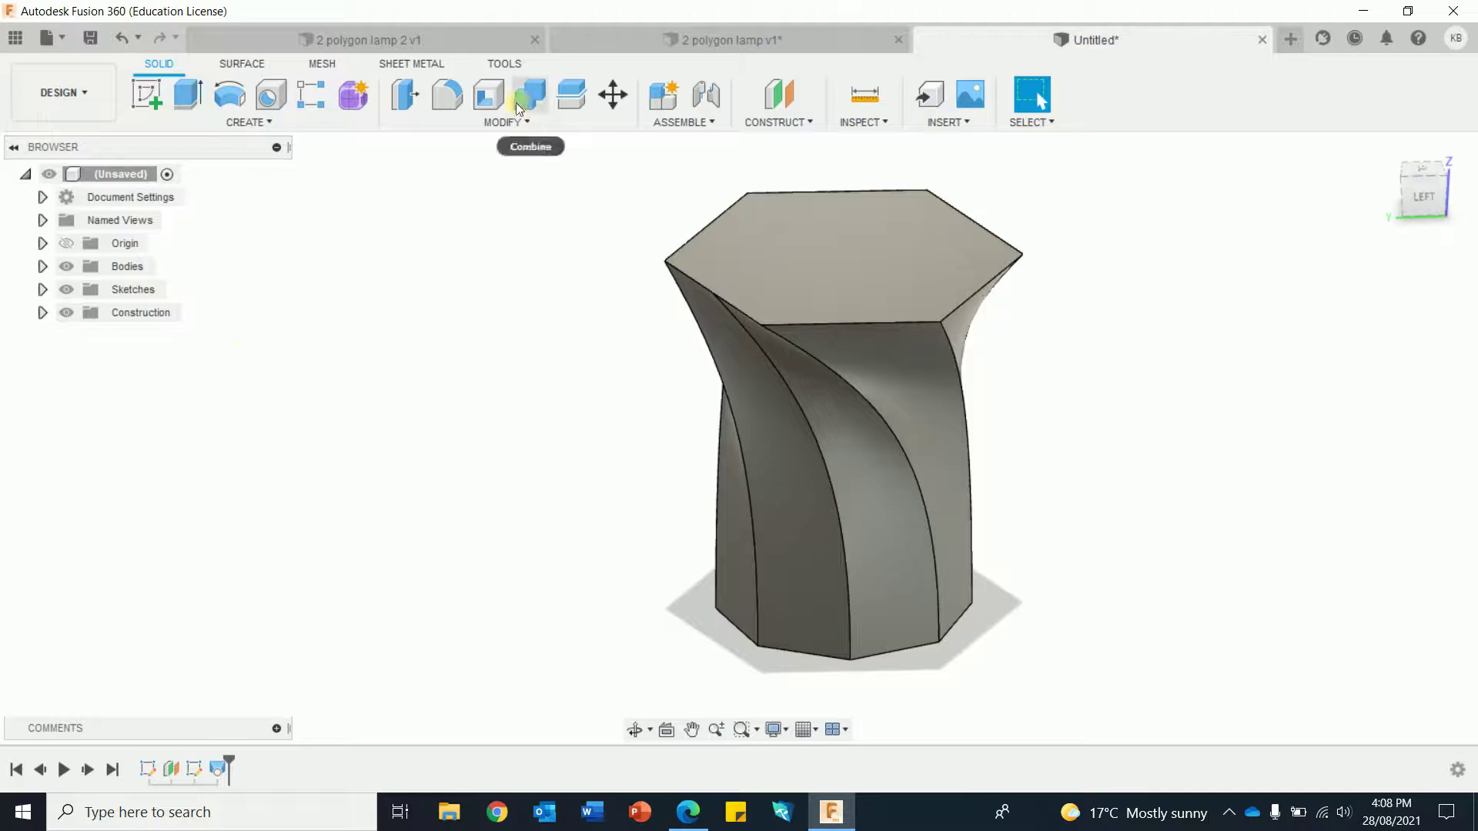
{"action": "left_click", "coordinate": [488, 94]}
{"action": "left_click", "coordinate": [856, 255]}
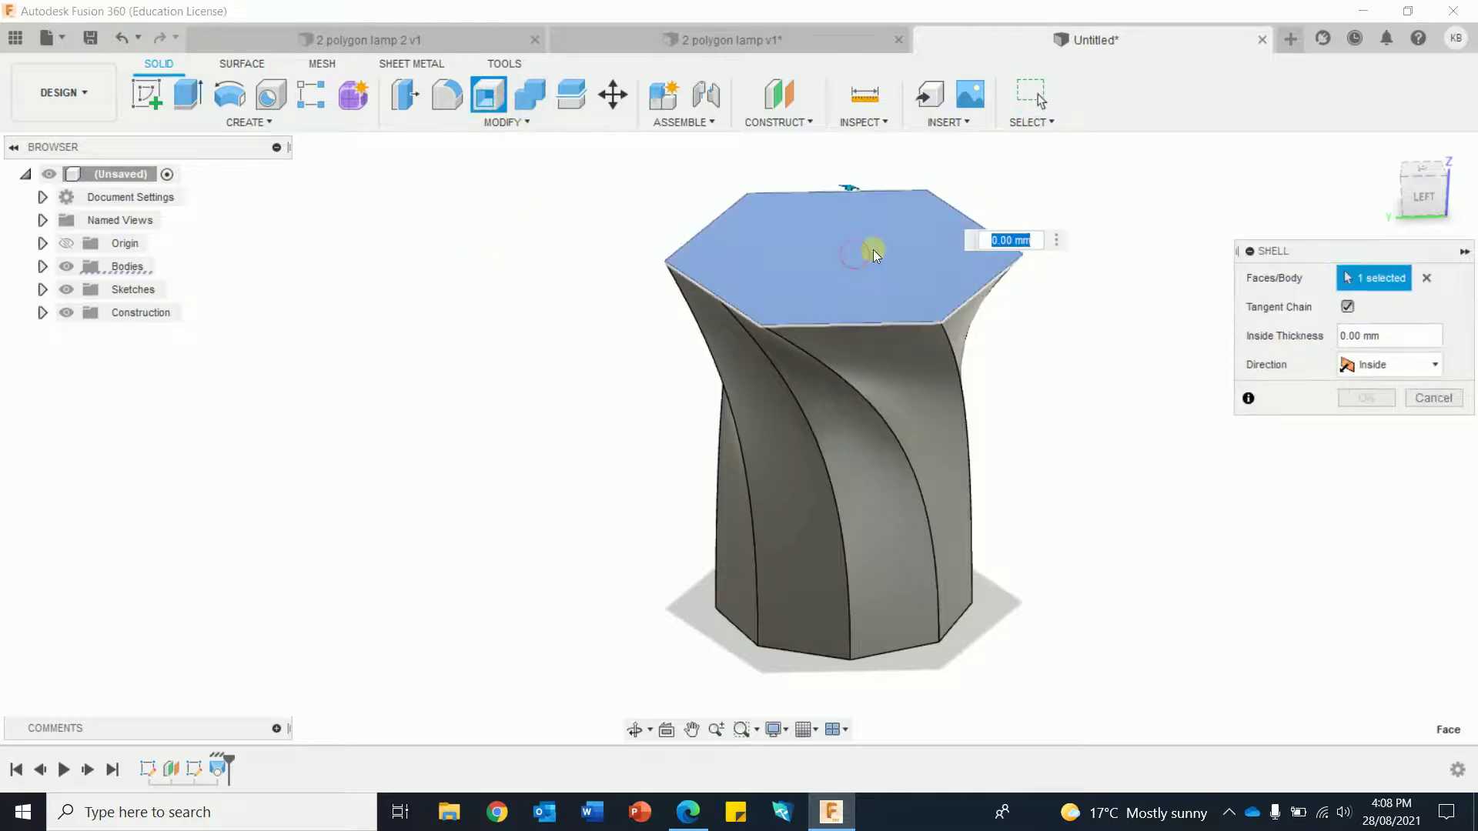
{"action": "type", "text": "3"}
{"action": "key", "text": "Return"}
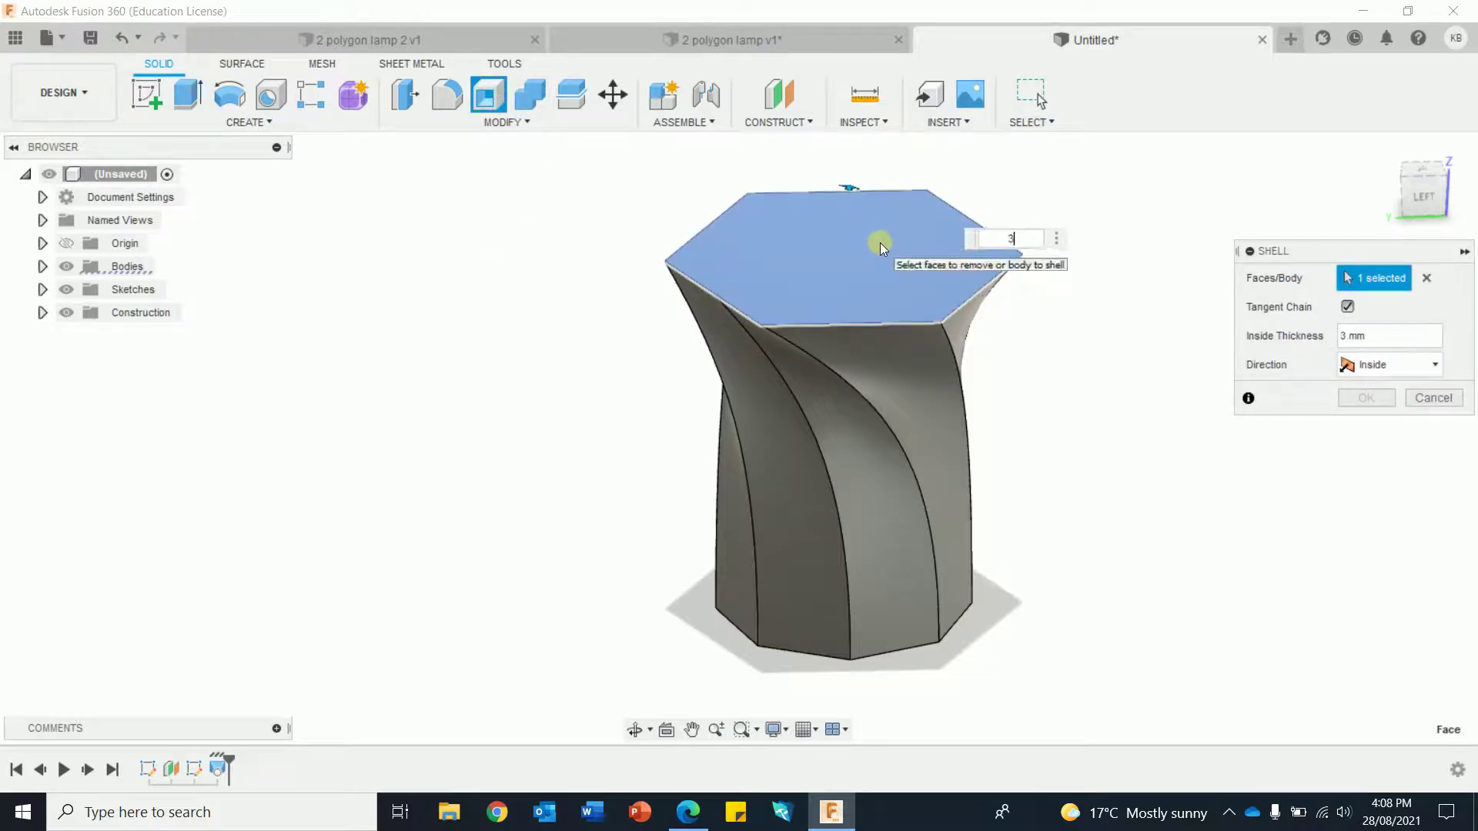
{"action": "left_click", "coordinate": [1367, 399]}
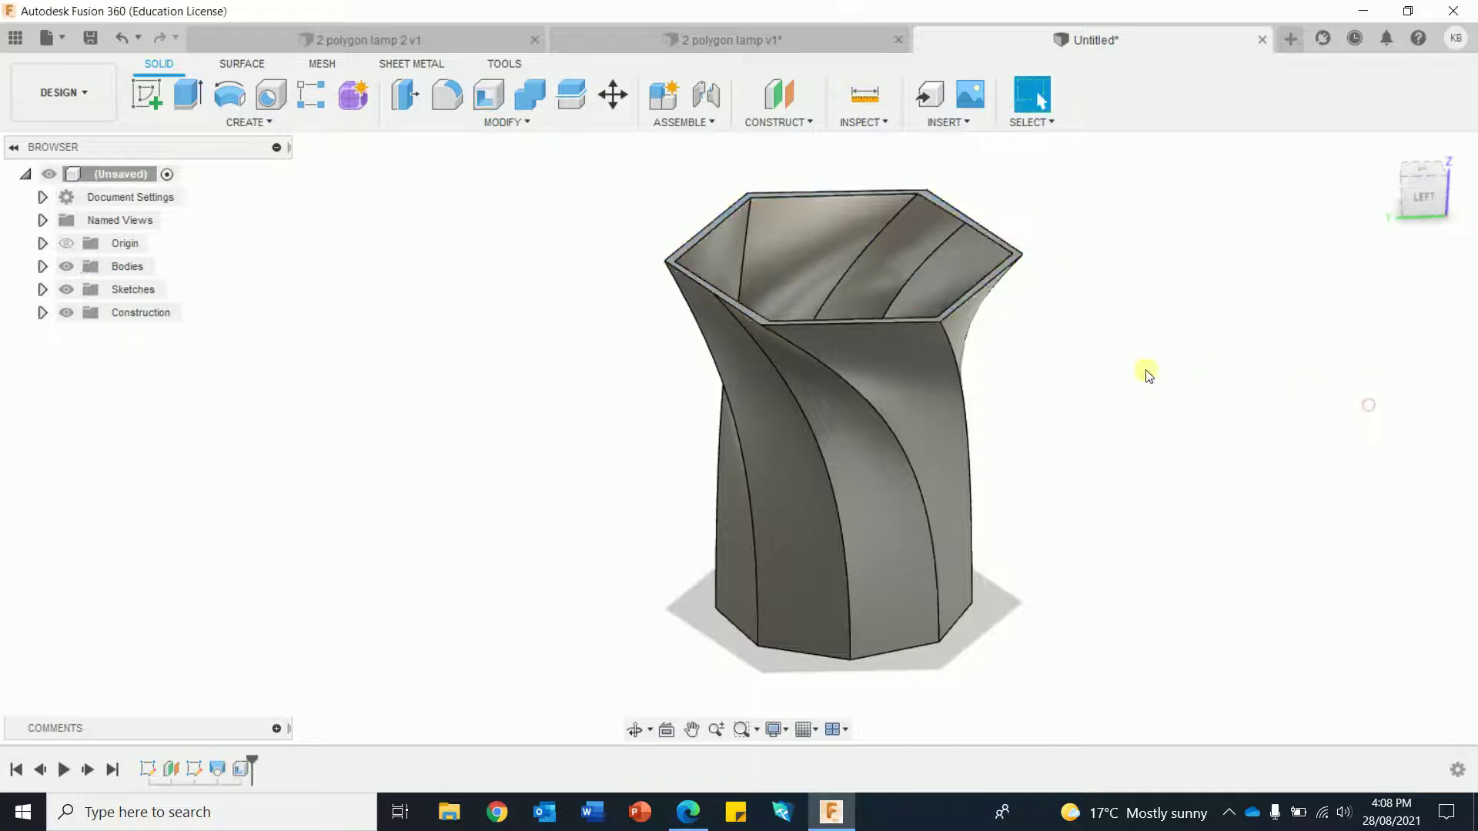
Step: Edit the loft to give the upper hexagon profile the Direction condition, increase its takeoff weight, and apply the change
{"action": "middle_click_drag", "start_coordinate": [1135, 350], "coordinate": [1234, 373], "text": "shift"}
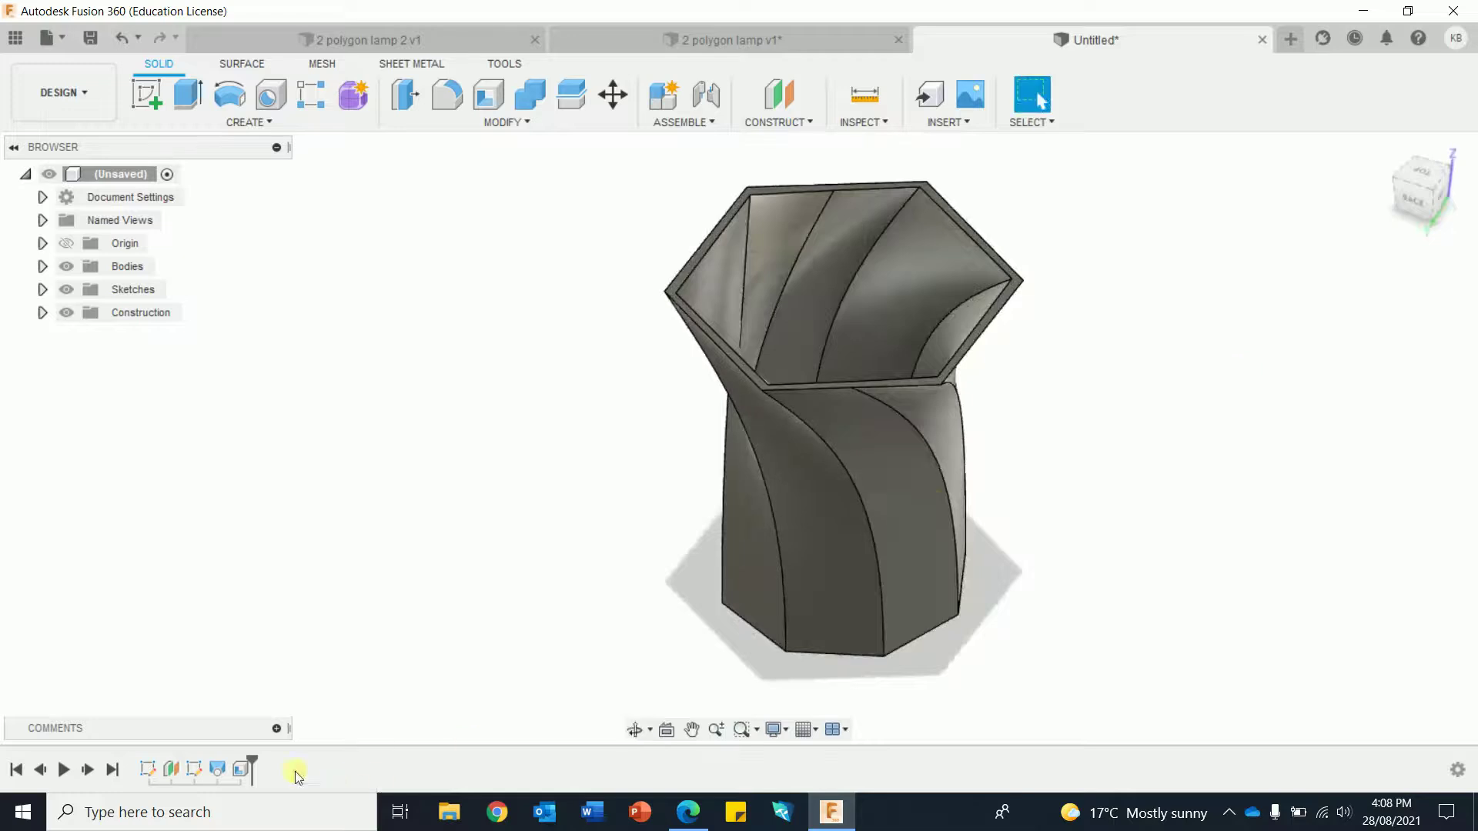
{"action": "right_click", "coordinate": [220, 768]}
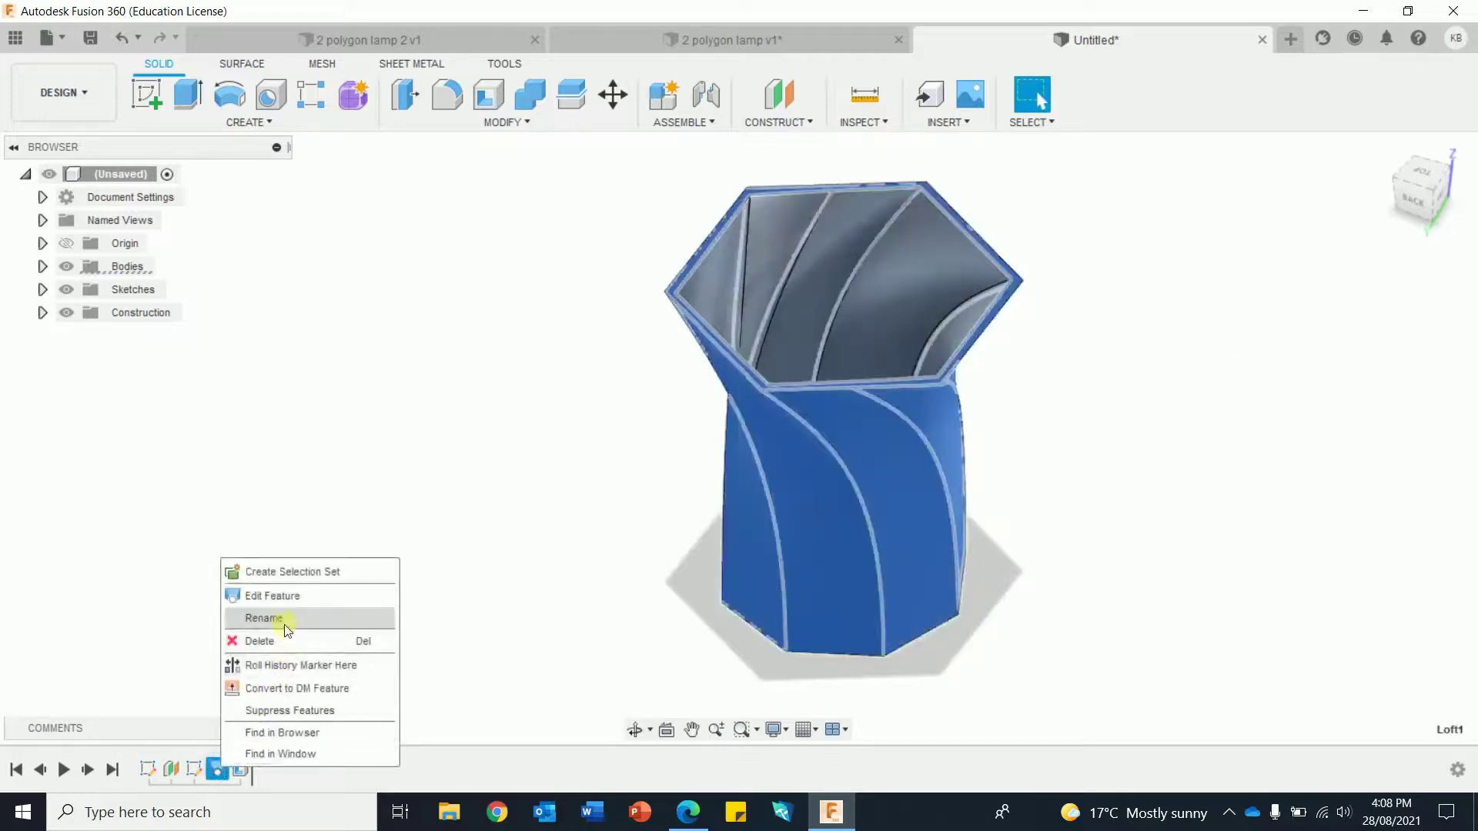
{"action": "left_click", "coordinate": [287, 597]}
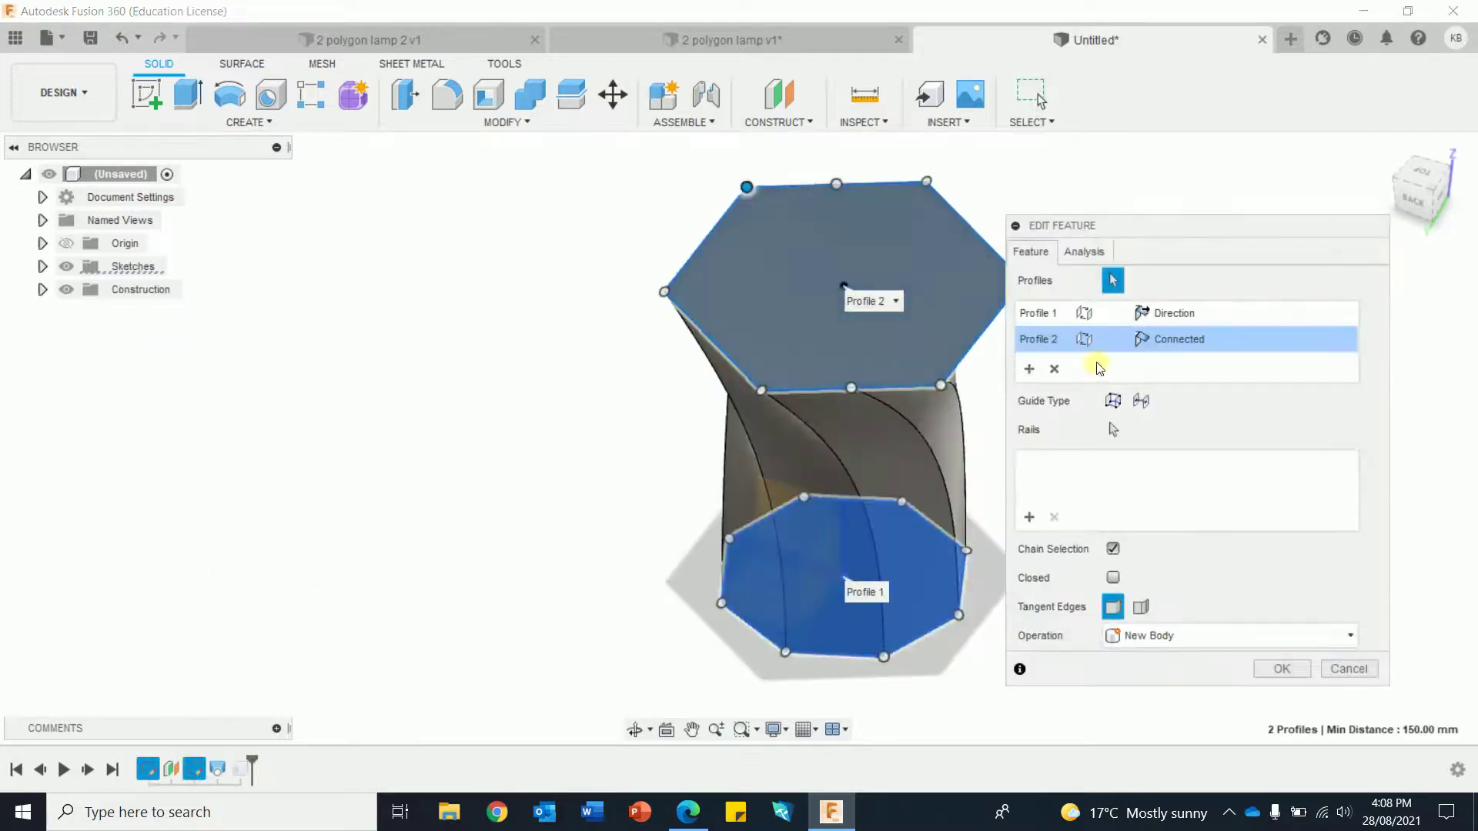
{"action": "left_click", "coordinate": [1170, 340]}
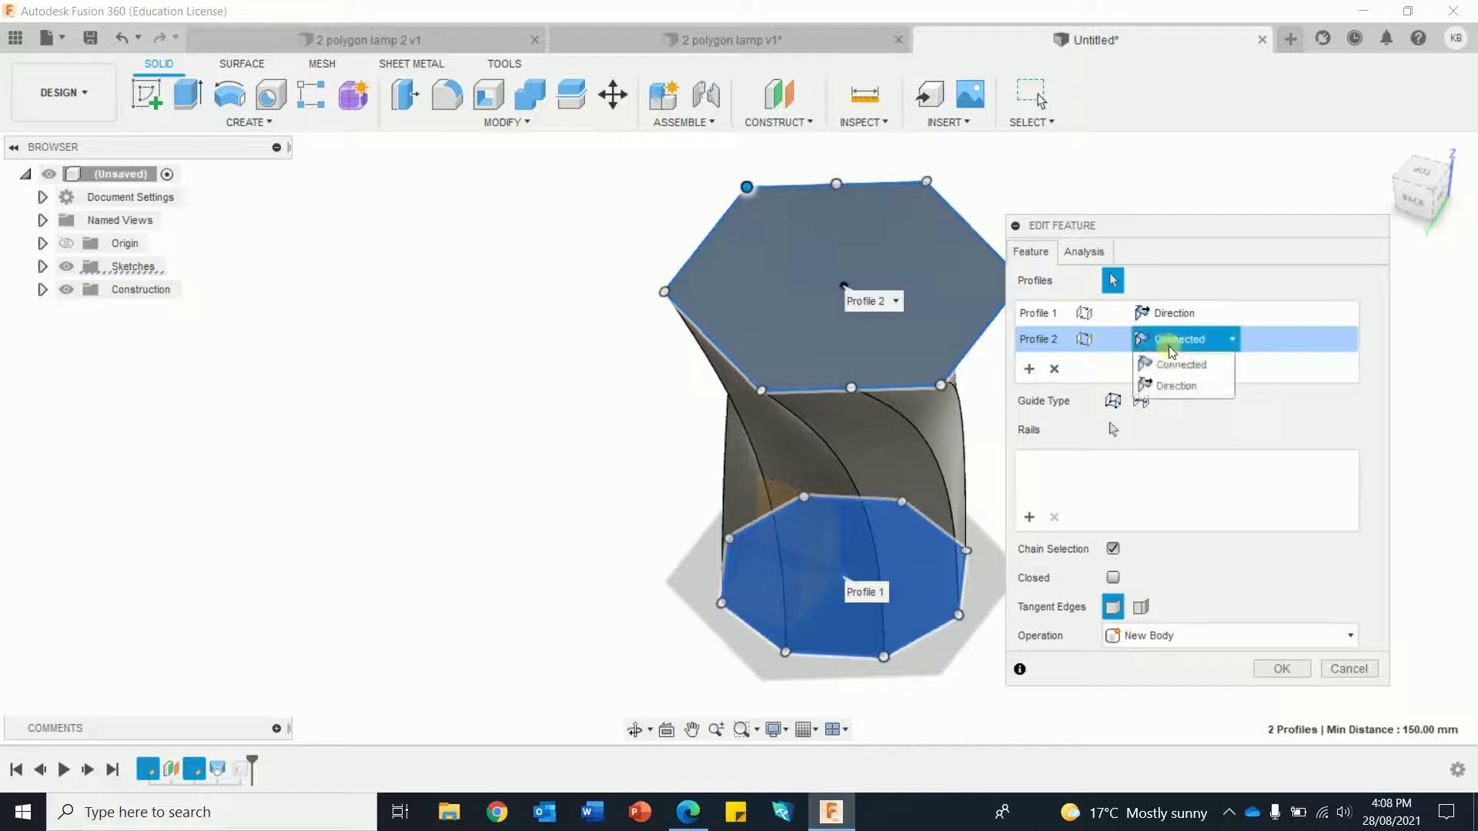
{"action": "left_click", "coordinate": [1174, 385]}
{"action": "left_click_drag", "start_coordinate": [847, 262], "coordinate": [844, 236]}
{"action": "left_click", "coordinate": [1281, 728]}
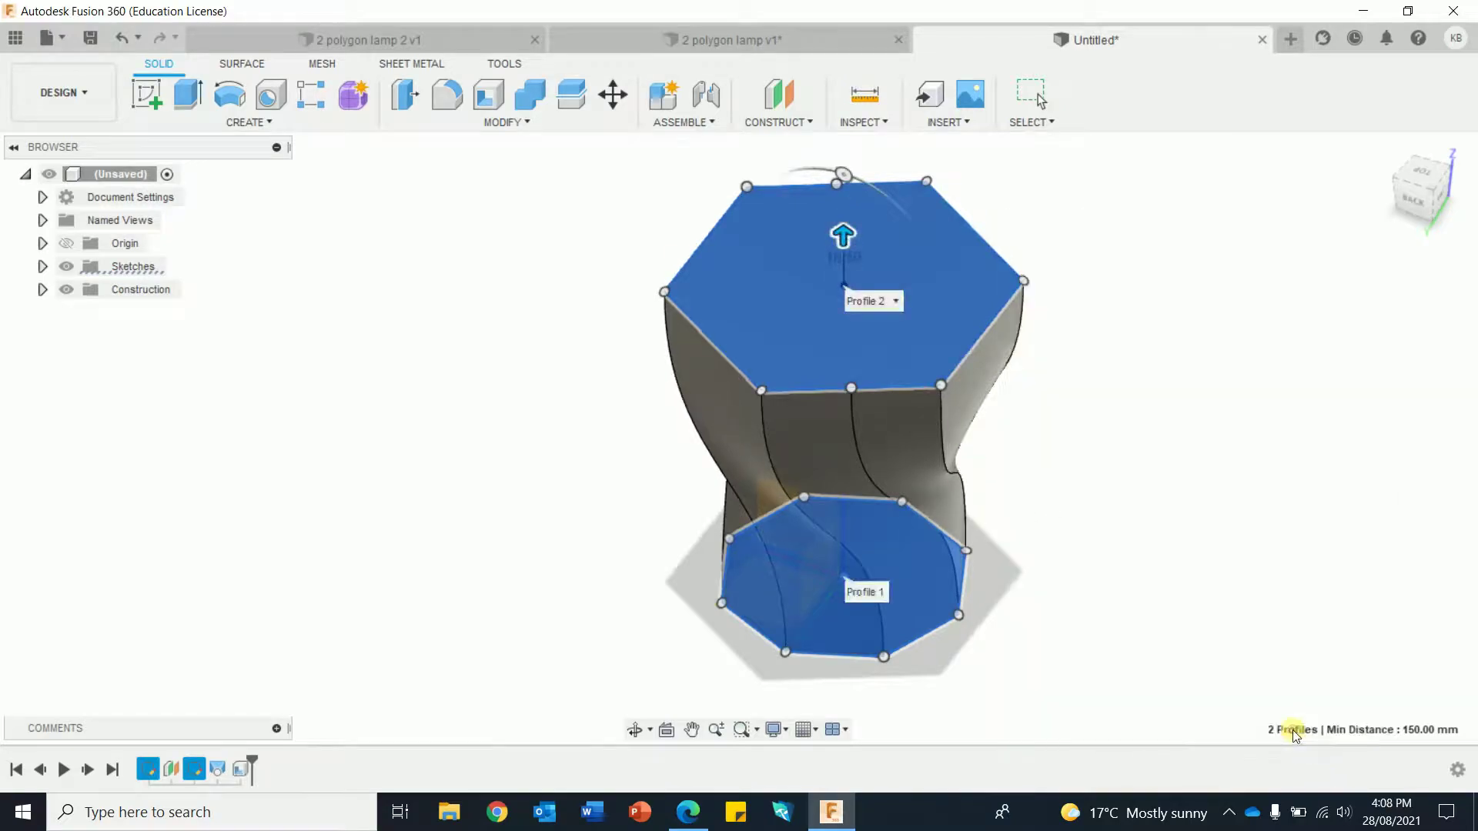
Step: Edit the base octagon sketch and add a 29 mm diameter circle centred on the origin
{"action": "middle_click_drag", "start_coordinate": [1234, 676], "coordinate": [1159, 512], "text": "shift"}
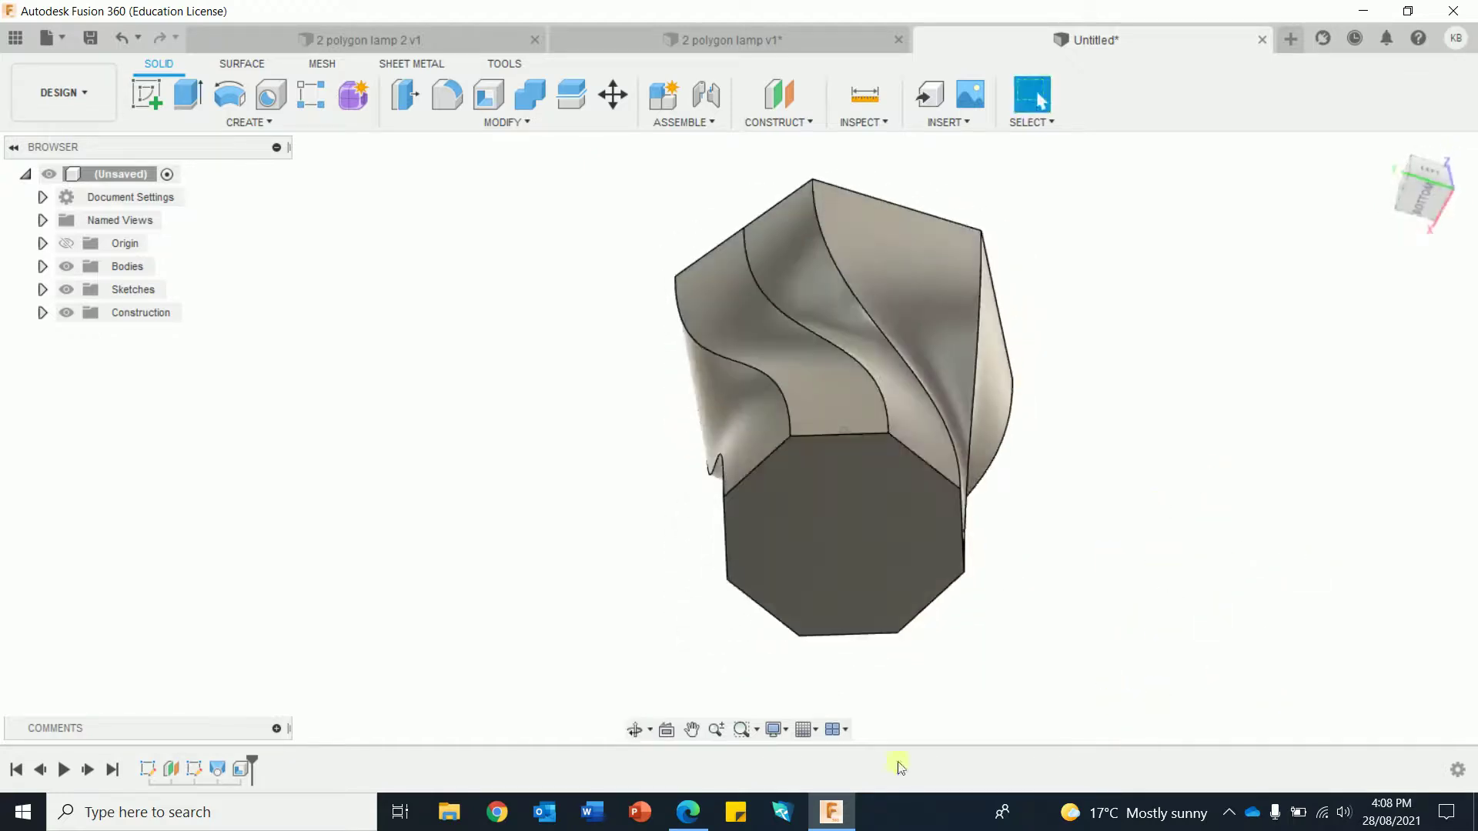
{"action": "right_click", "coordinate": [152, 772]}
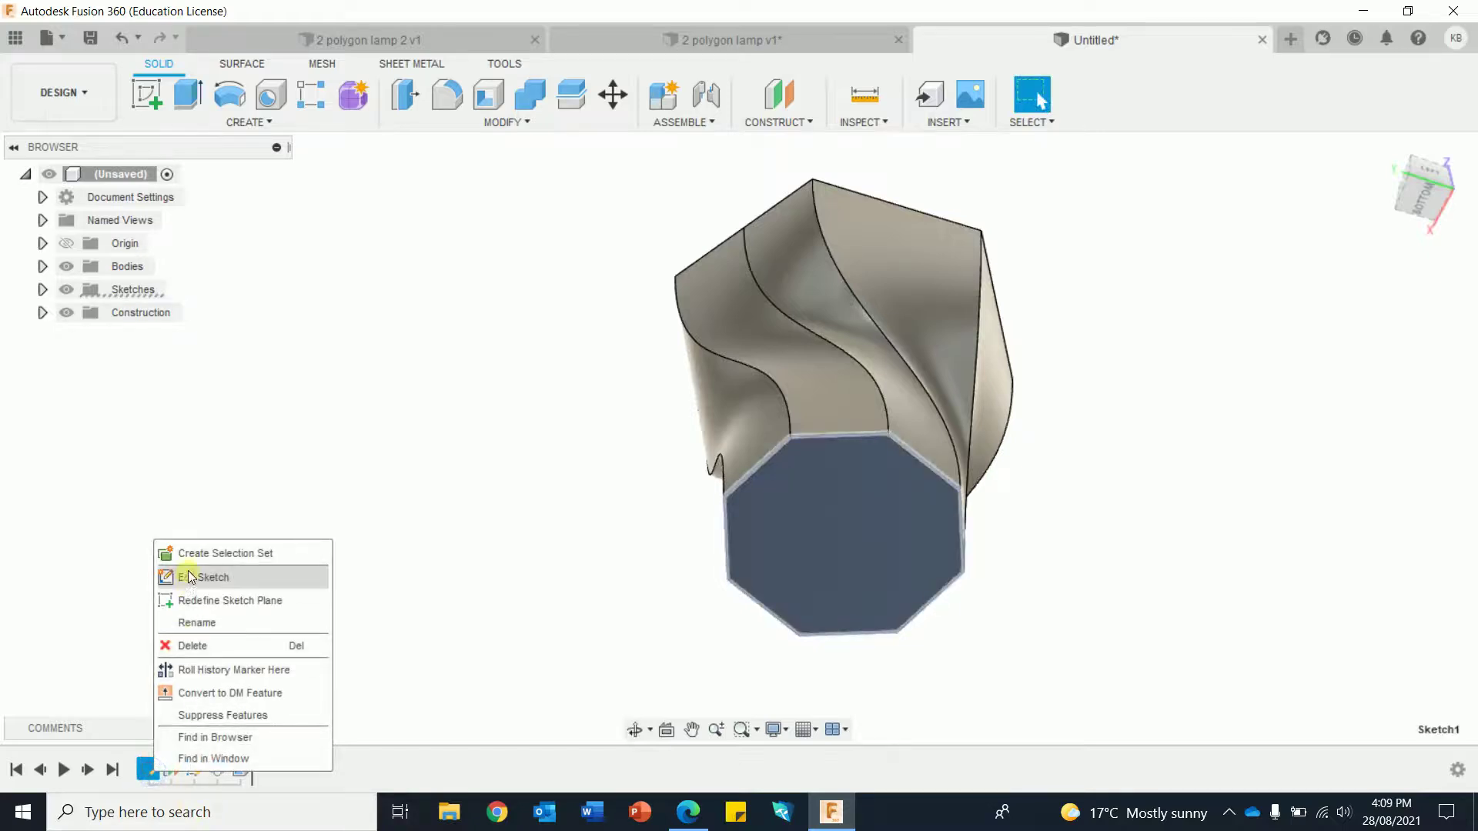
{"action": "left_click", "coordinate": [190, 577]}
{"action": "left_click", "coordinate": [229, 94]}
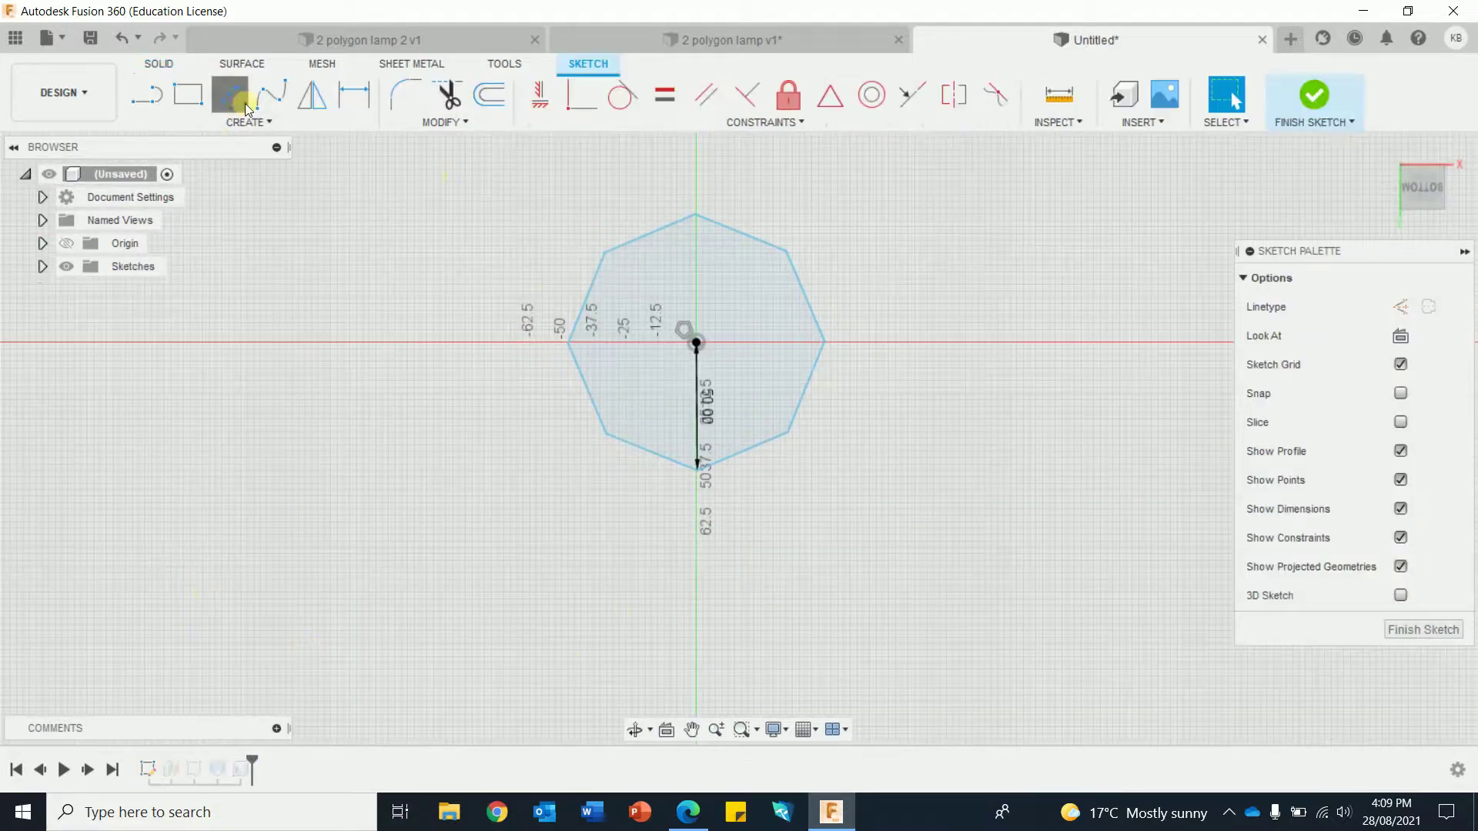
{"action": "left_click", "coordinate": [696, 343]}
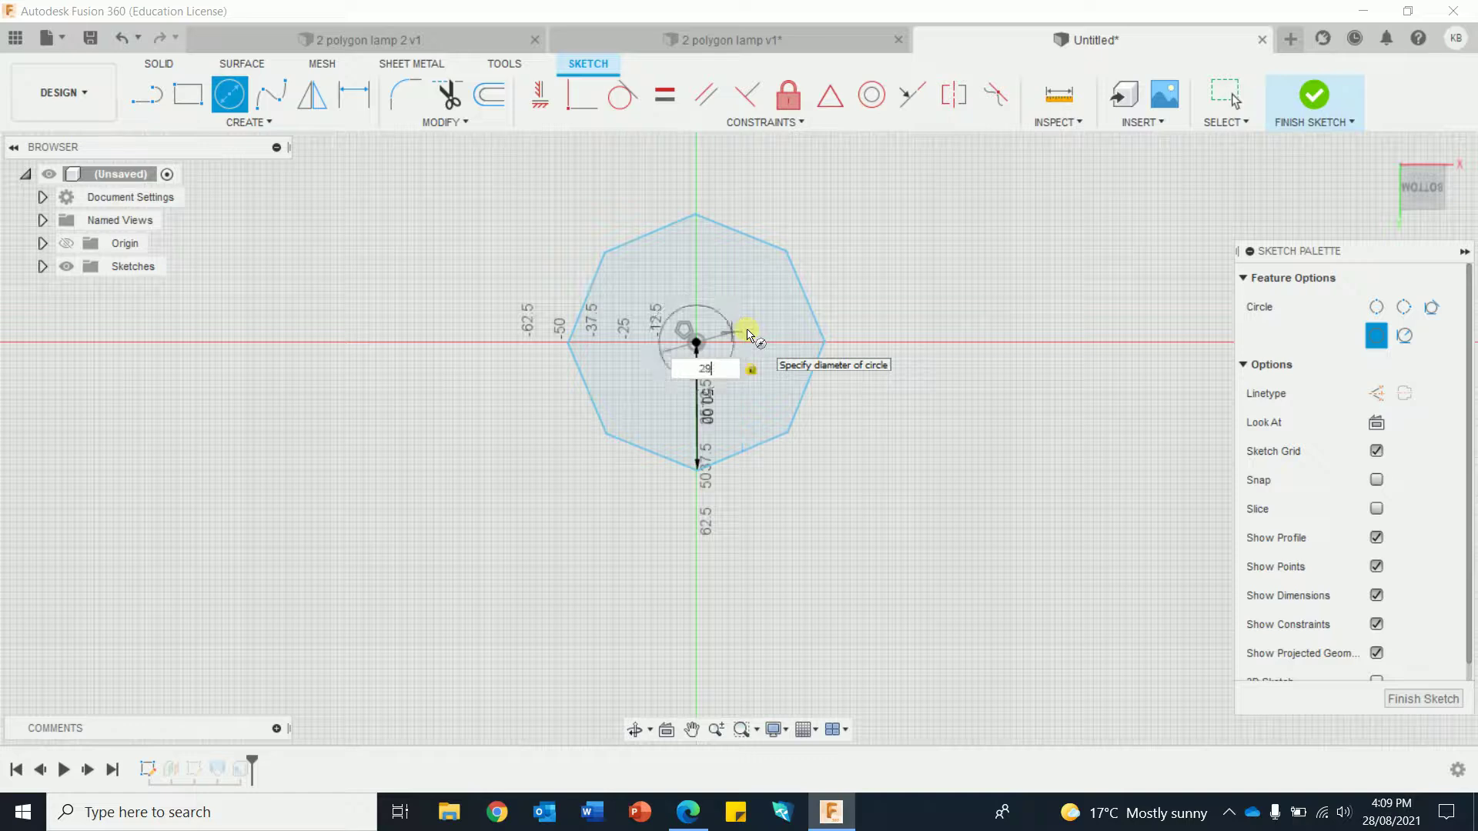
{"action": "key", "text": "Return"}
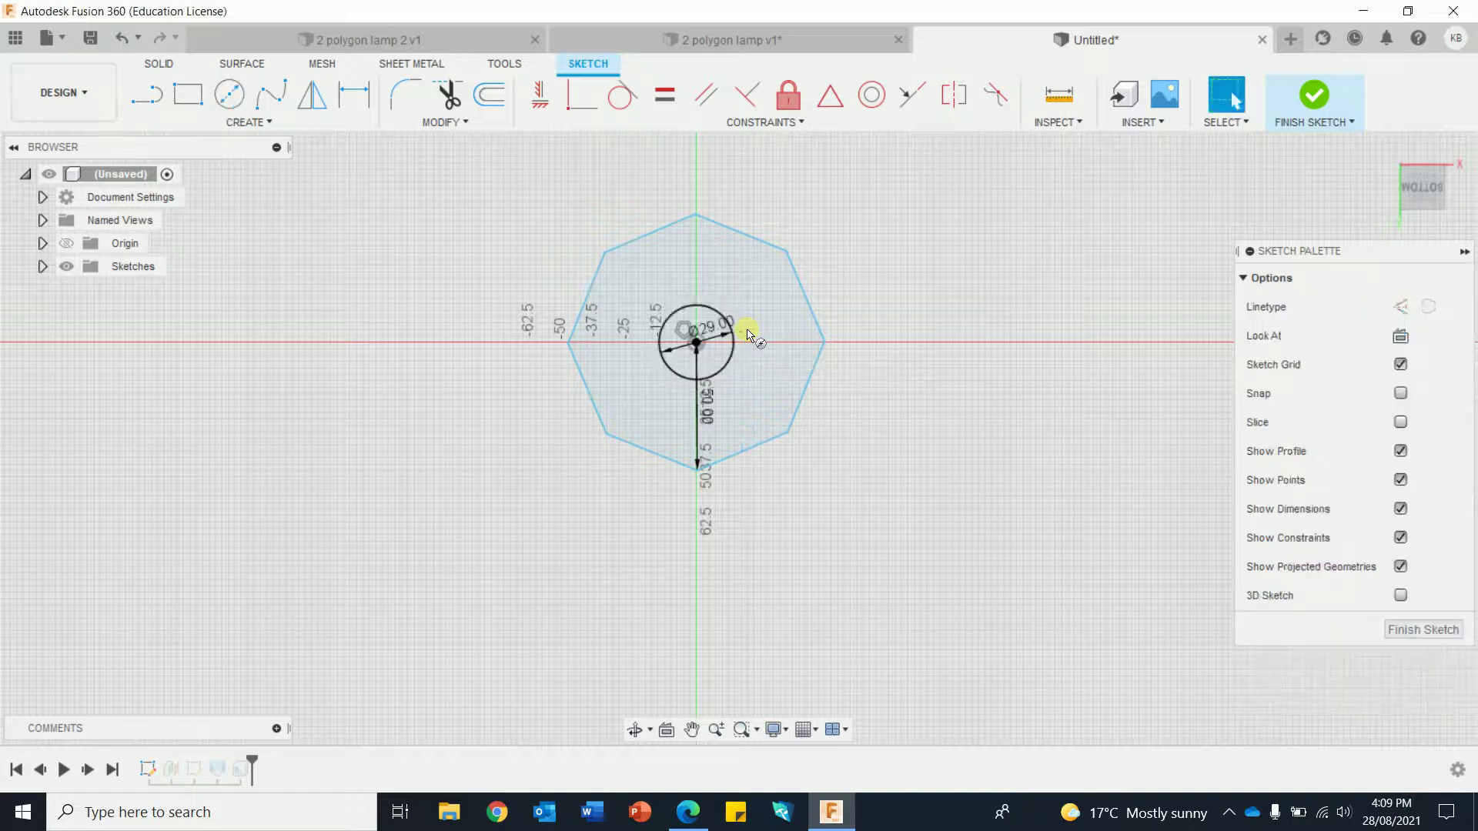
Step: Switch to the Light fittings PDF in the browser to check the B22 fitting diameters, and return to Fusion 360
{"action": "left_click", "coordinate": [675, 822]}
{"action": "scroll", "coordinate": [770, 483], "scroll_direction": "up", "scroll_amount": 5}
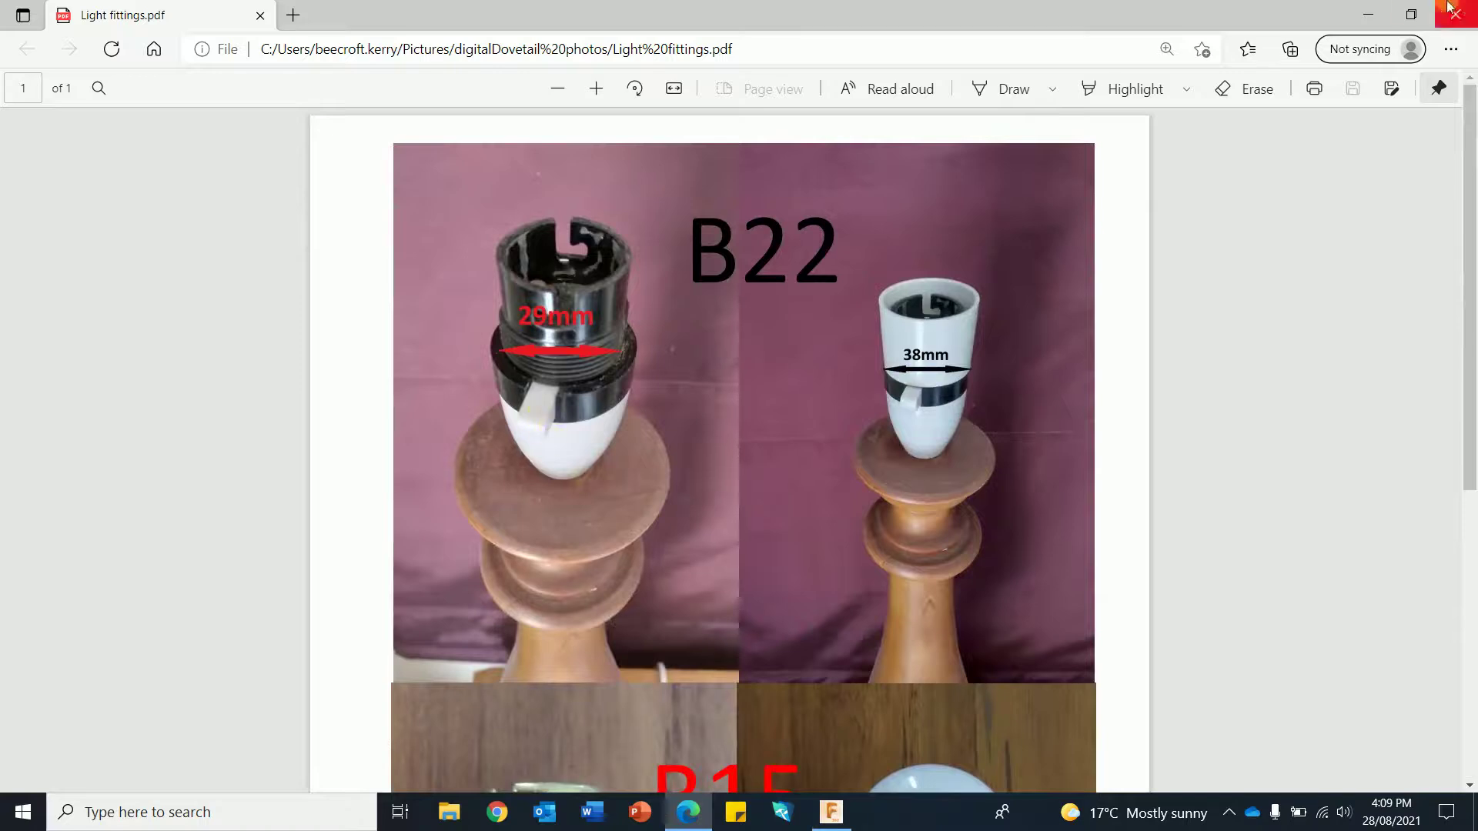
{"action": "left_click", "coordinate": [832, 821]}
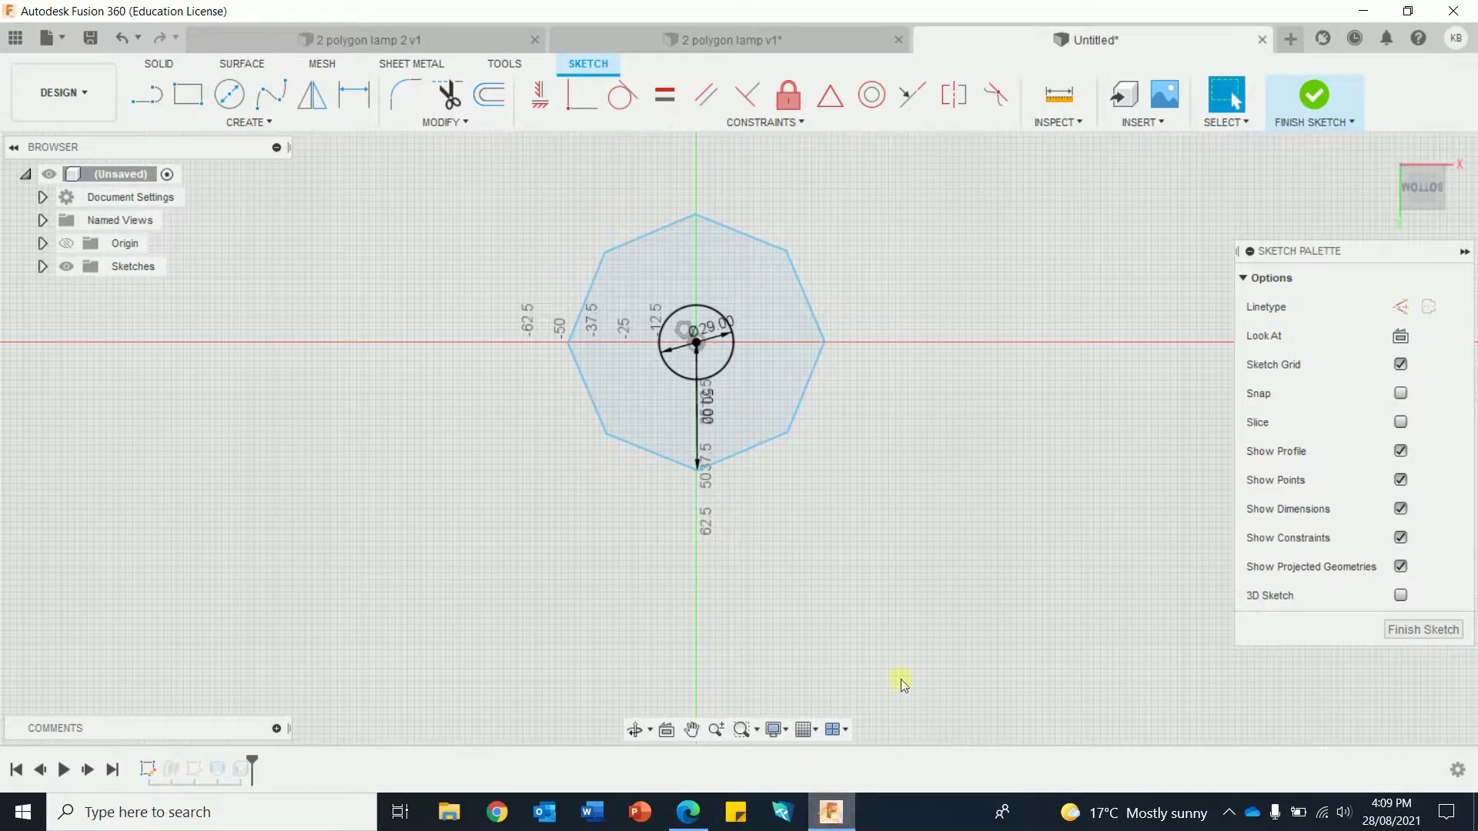
Step: Finish the octagon sketch edit and make Sketch1 visible in the model
{"action": "left_click", "coordinate": [1311, 103]}
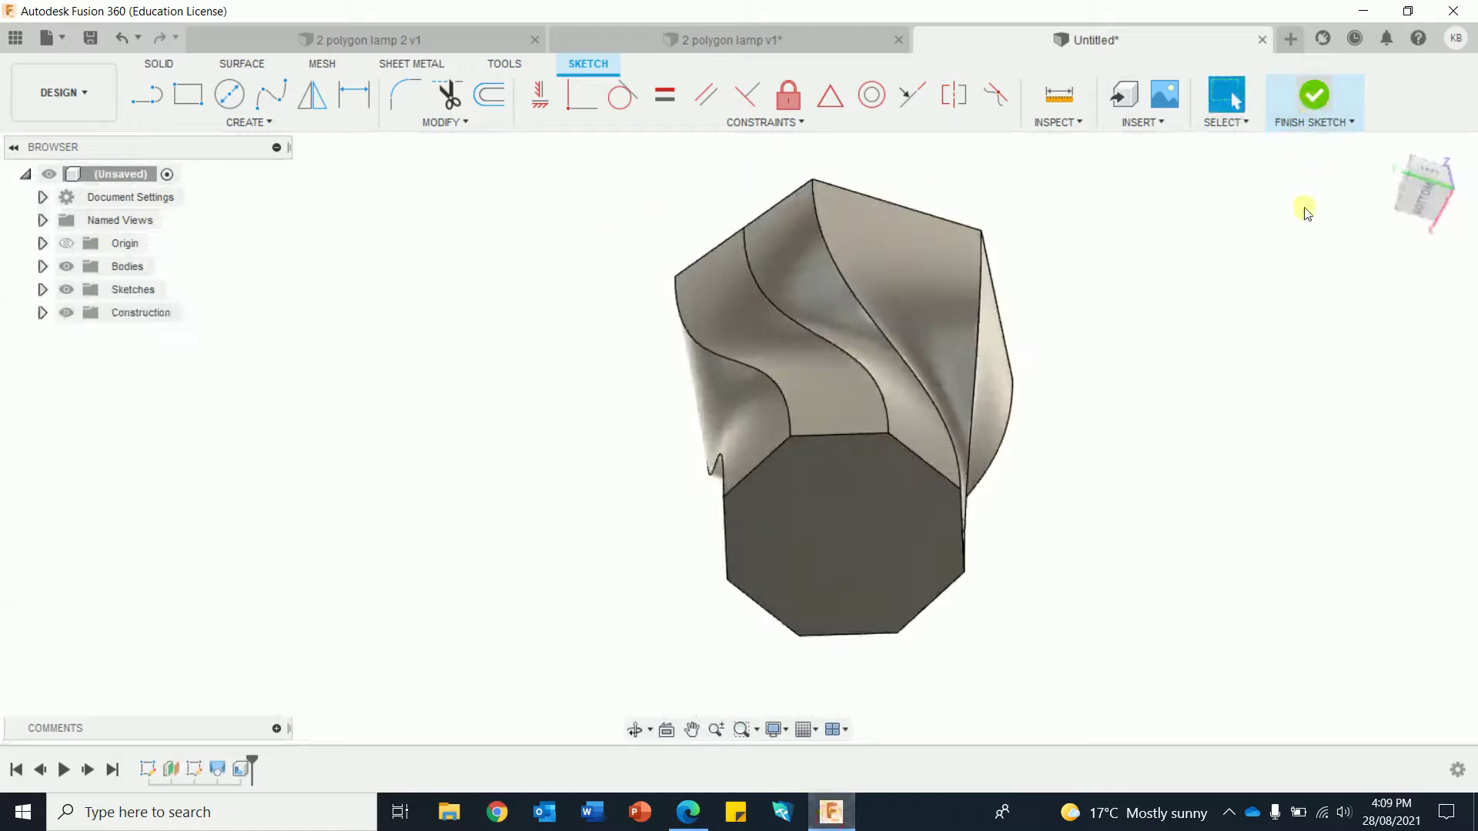
{"action": "left_click", "coordinate": [865, 637]}
{"action": "left_click", "coordinate": [43, 290]}
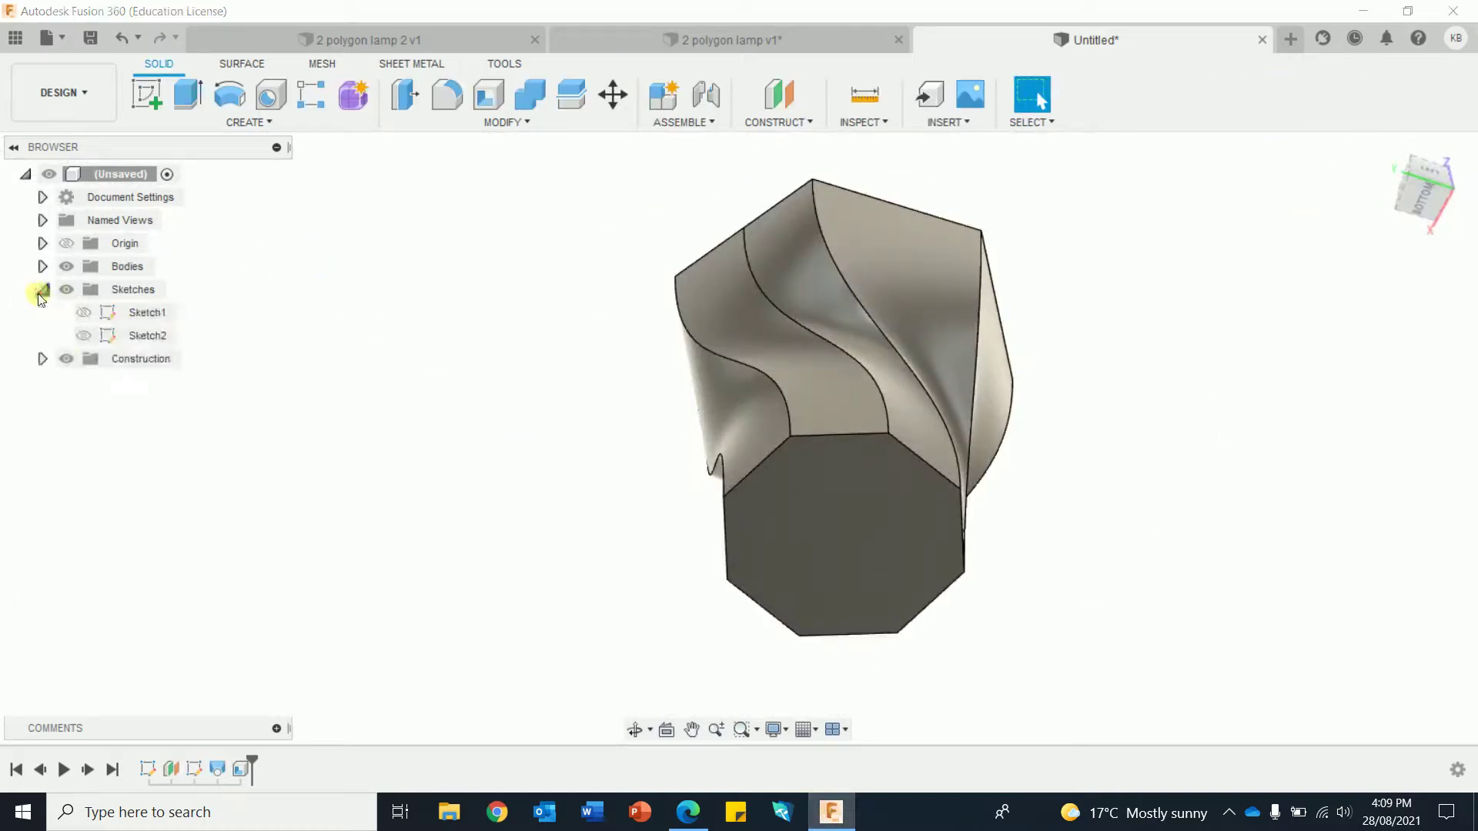
{"action": "left_click", "coordinate": [80, 315]}
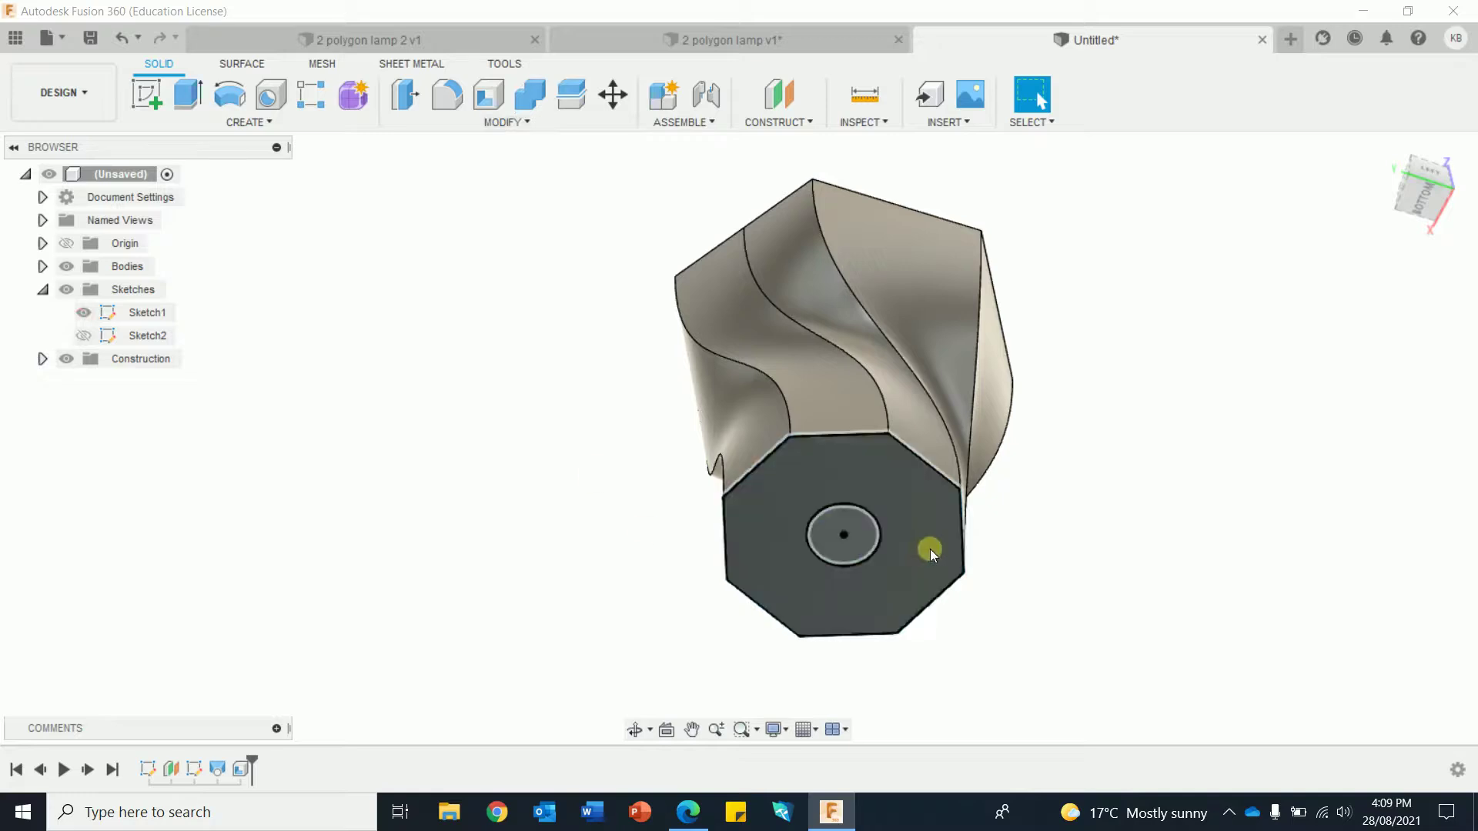
Step: Extrude the central circle 8.5 mm as a cut through the shade's octagonal base
{"action": "right_click", "coordinate": [1270, 560]}
{"action": "left_click", "coordinate": [1317, 538]}
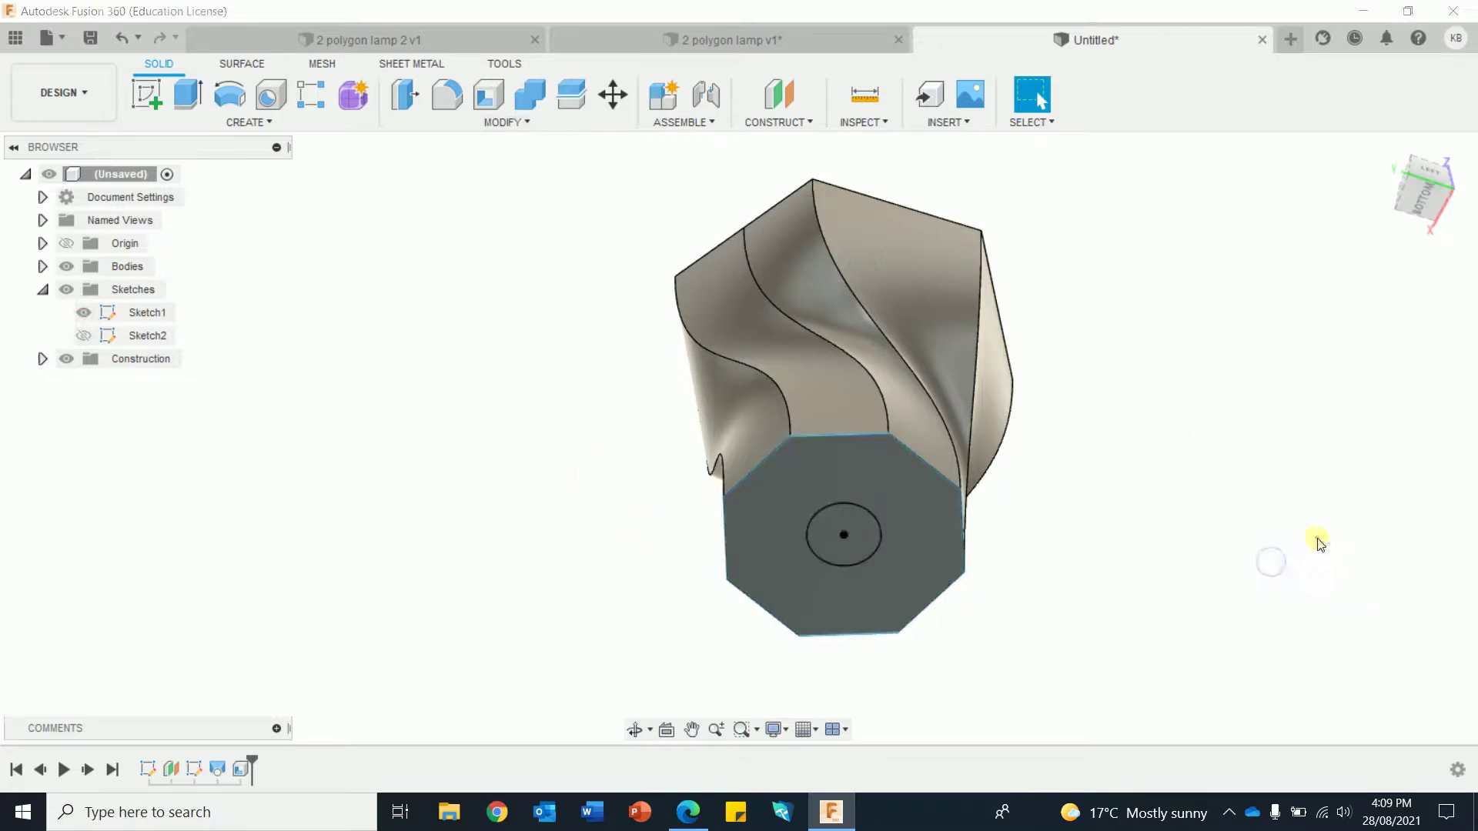
{"action": "left_click", "coordinate": [867, 553]}
{"action": "left_click_drag", "start_coordinate": [846, 523], "coordinate": [846, 524]}
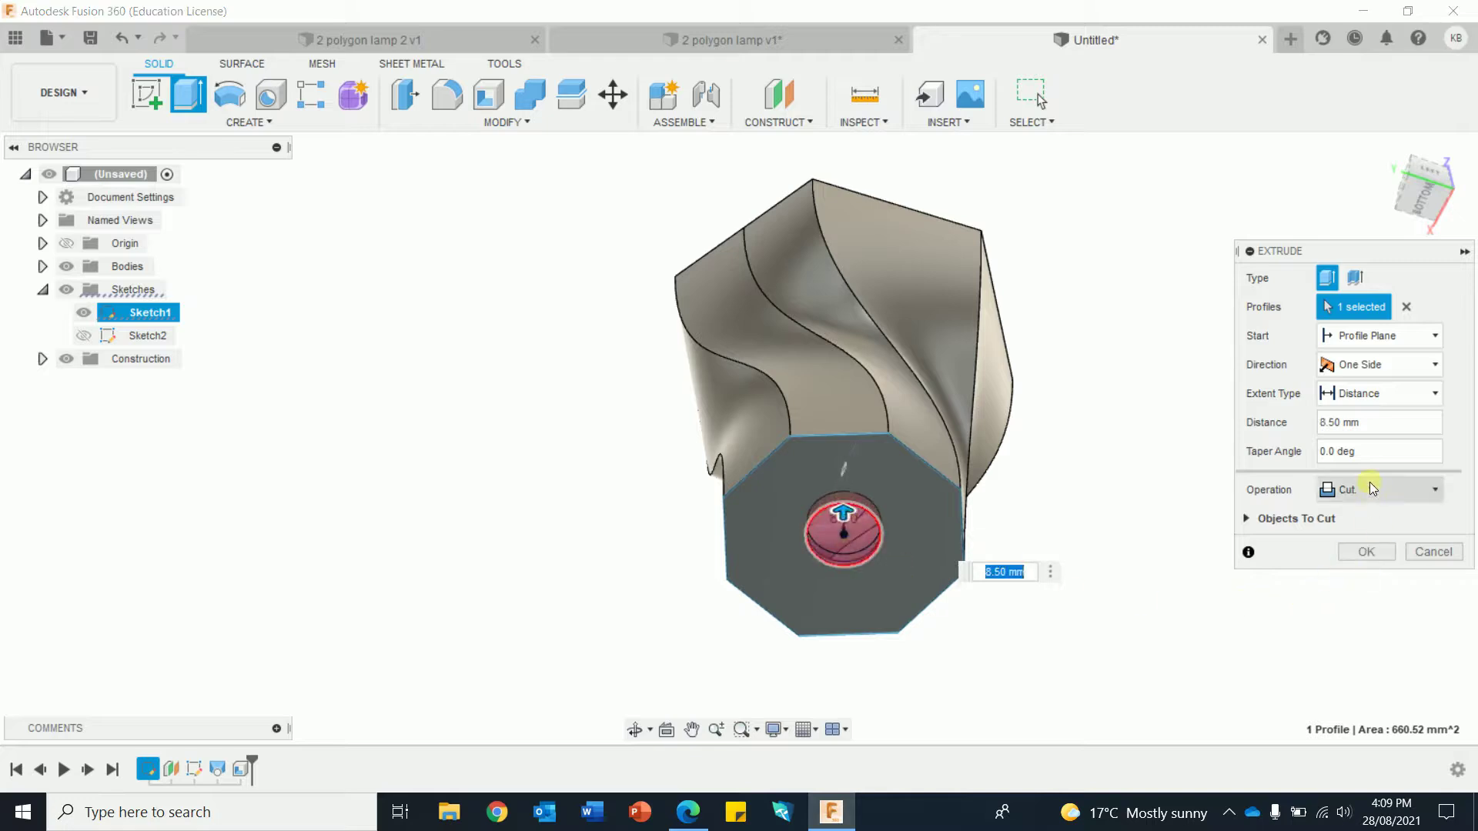
{"action": "left_click", "coordinate": [1365, 554]}
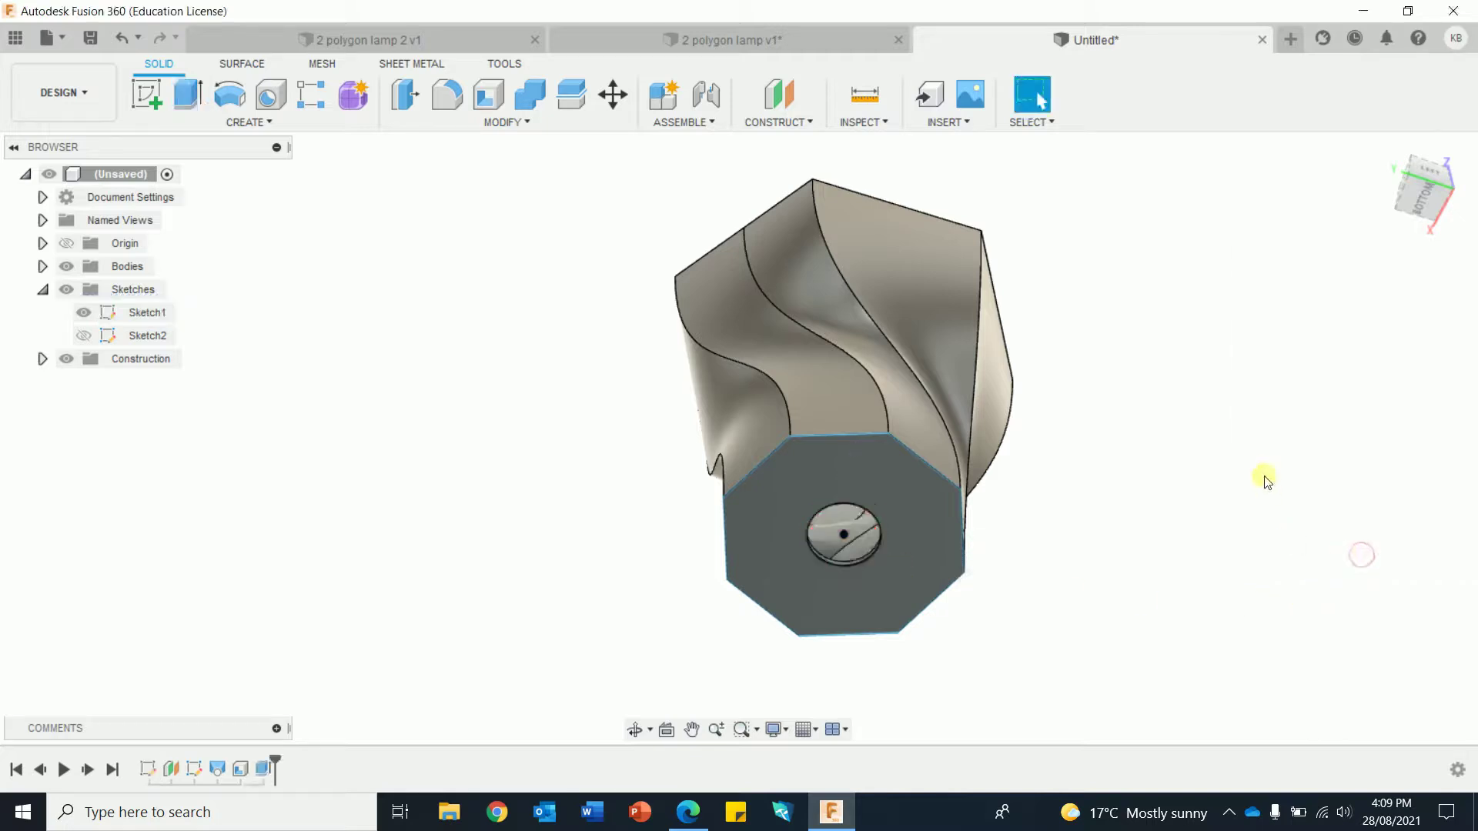
Step: Inspect the cut lamp shade from several angles and compare it with the 2 polygon lamp 2 v1 design
{"action": "middle_click_drag", "start_coordinate": [1270, 471], "coordinate": [1165, 580], "text": "shift"}
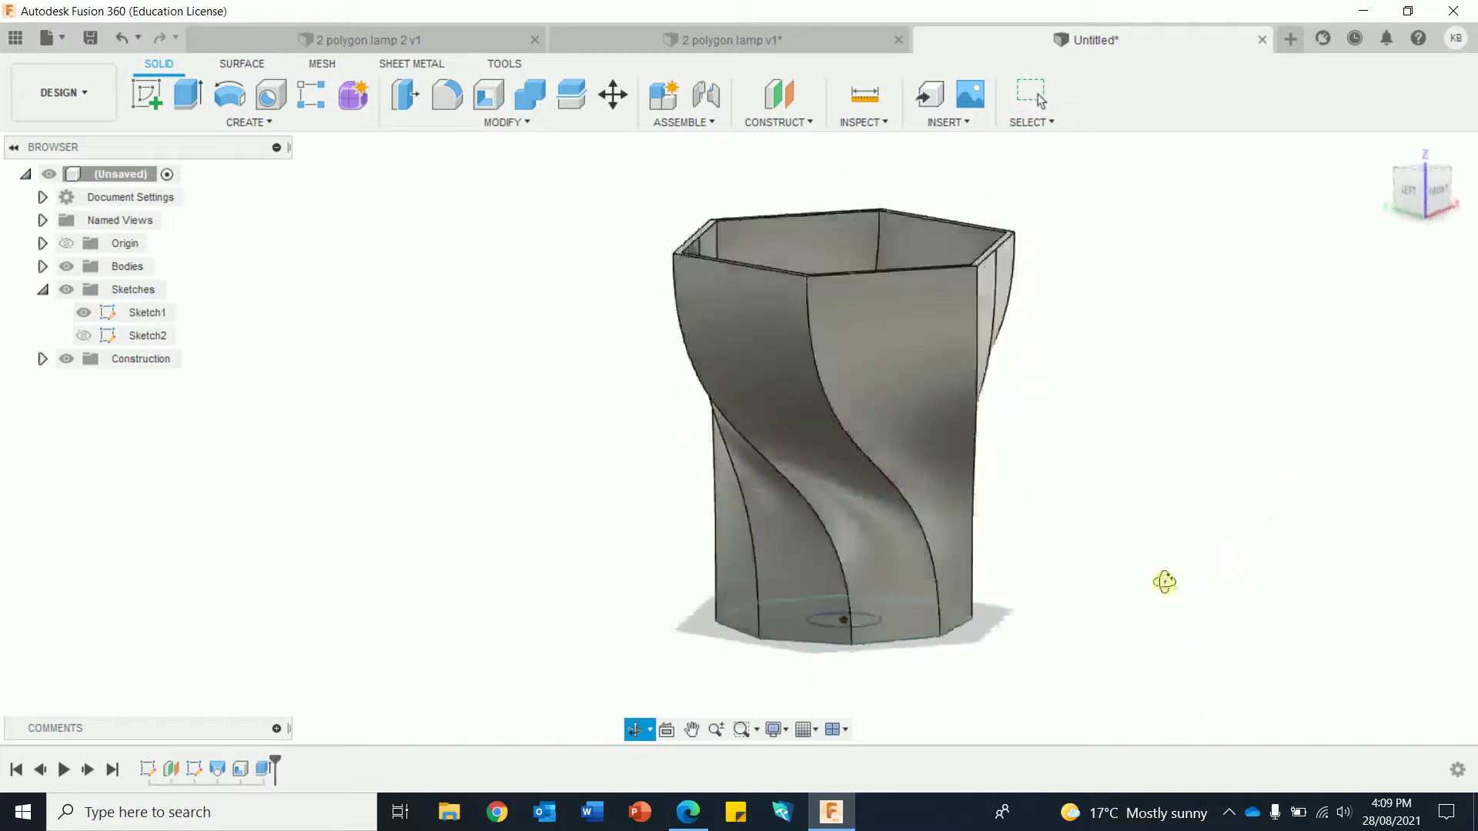
{"action": "left_click", "coordinate": [385, 38]}
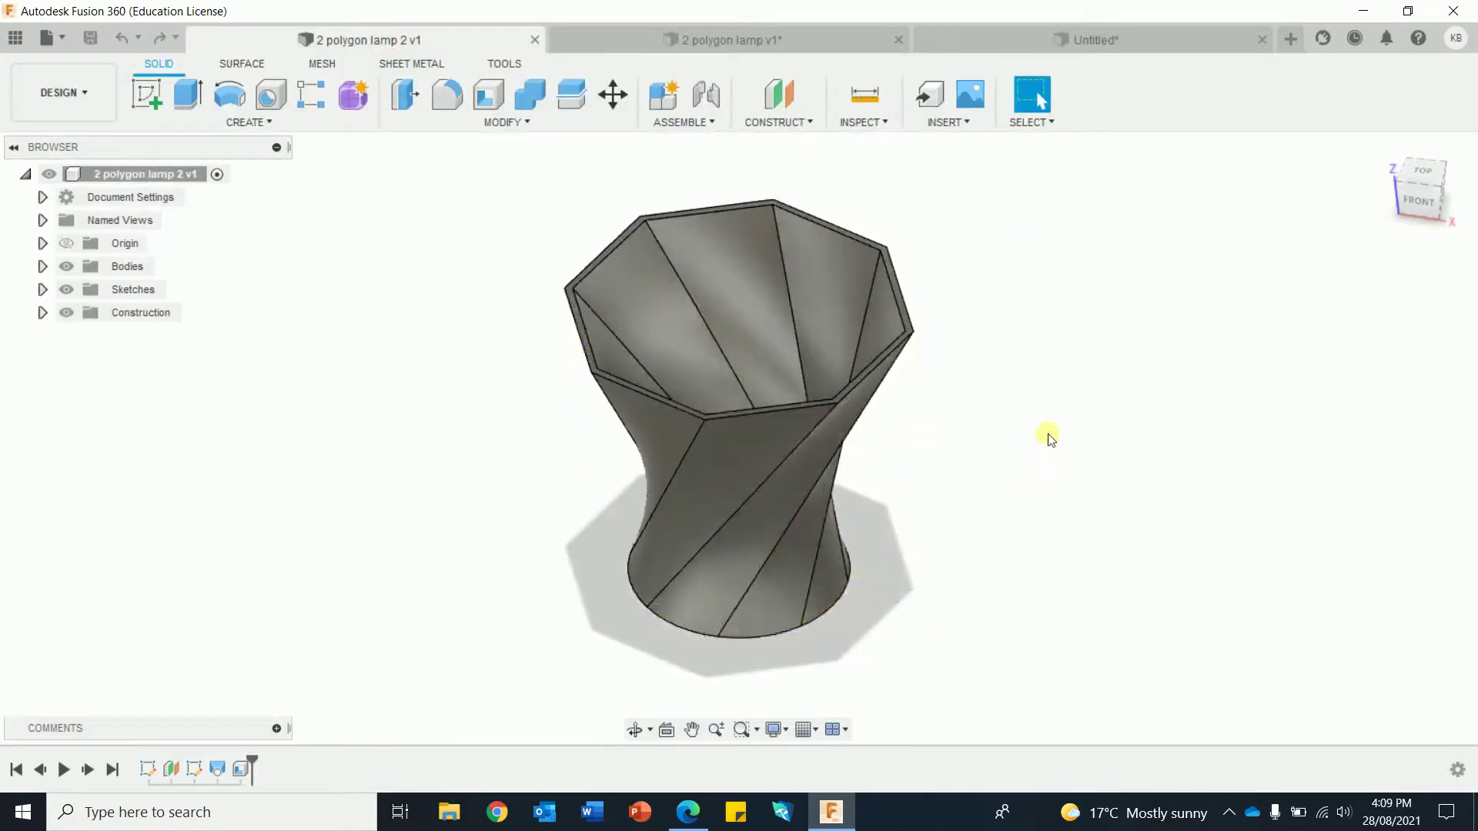
{"action": "left_click", "coordinate": [1055, 37]}
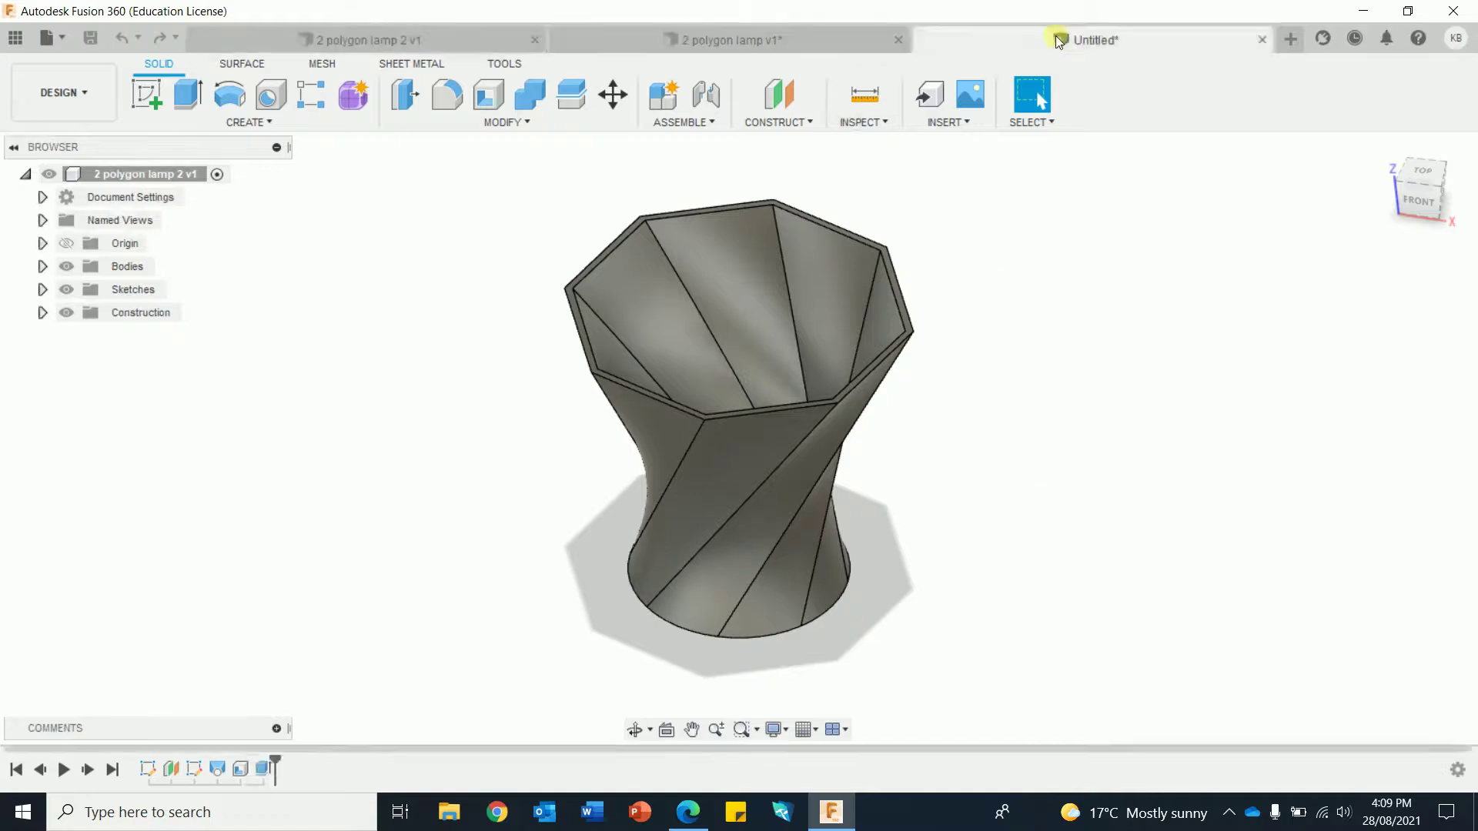
{"action": "middle_click_drag", "start_coordinate": [1132, 463], "coordinate": [1086, 362], "text": "shift"}
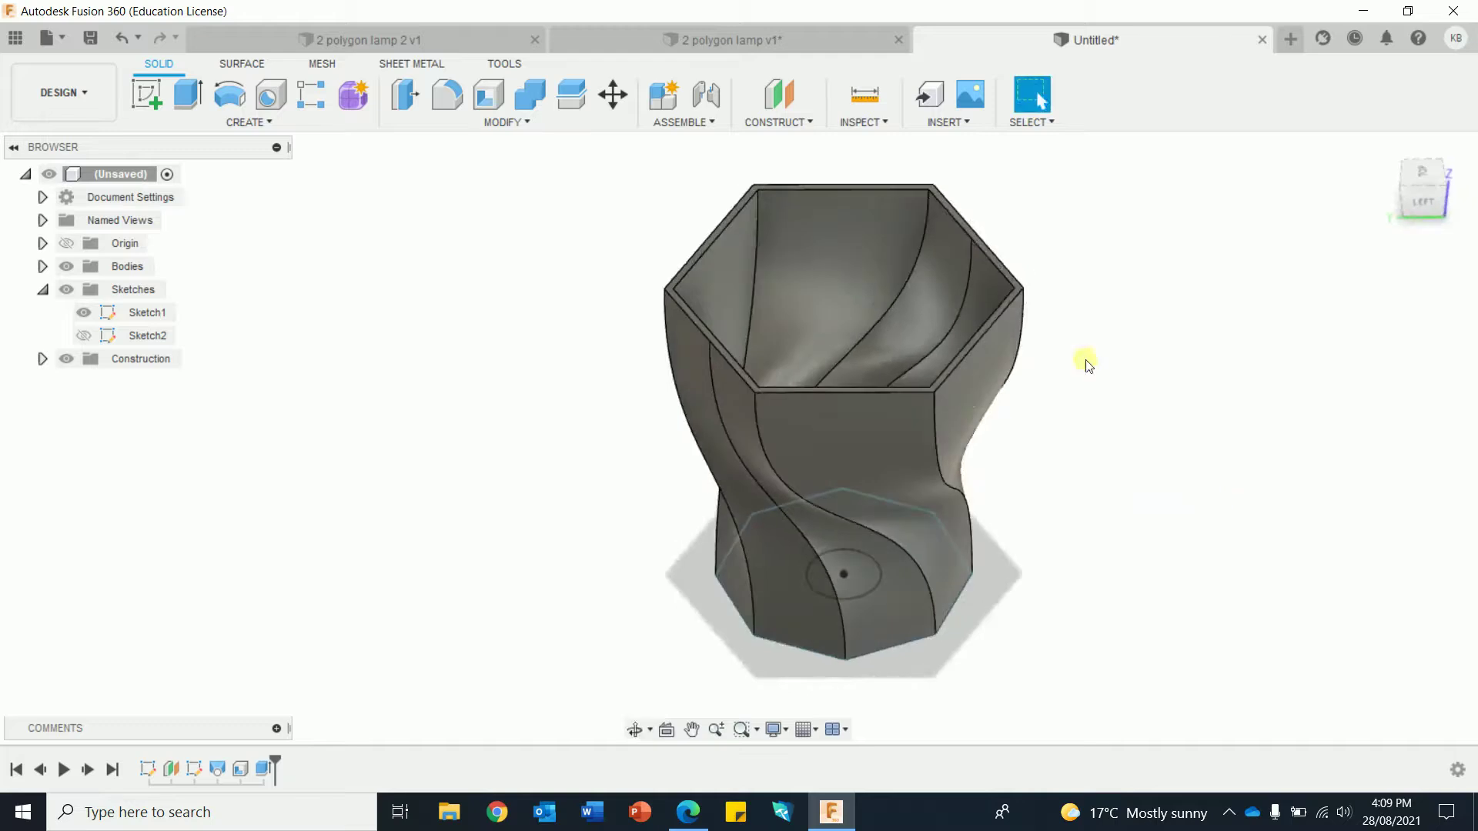
Step: Switch to the 2 polygon lamp v1 design and open its loft feature for editing
{"action": "left_click", "coordinate": [712, 37]}
{"action": "middle_click_drag", "start_coordinate": [1082, 352], "coordinate": [1083, 310], "text": "shift"}
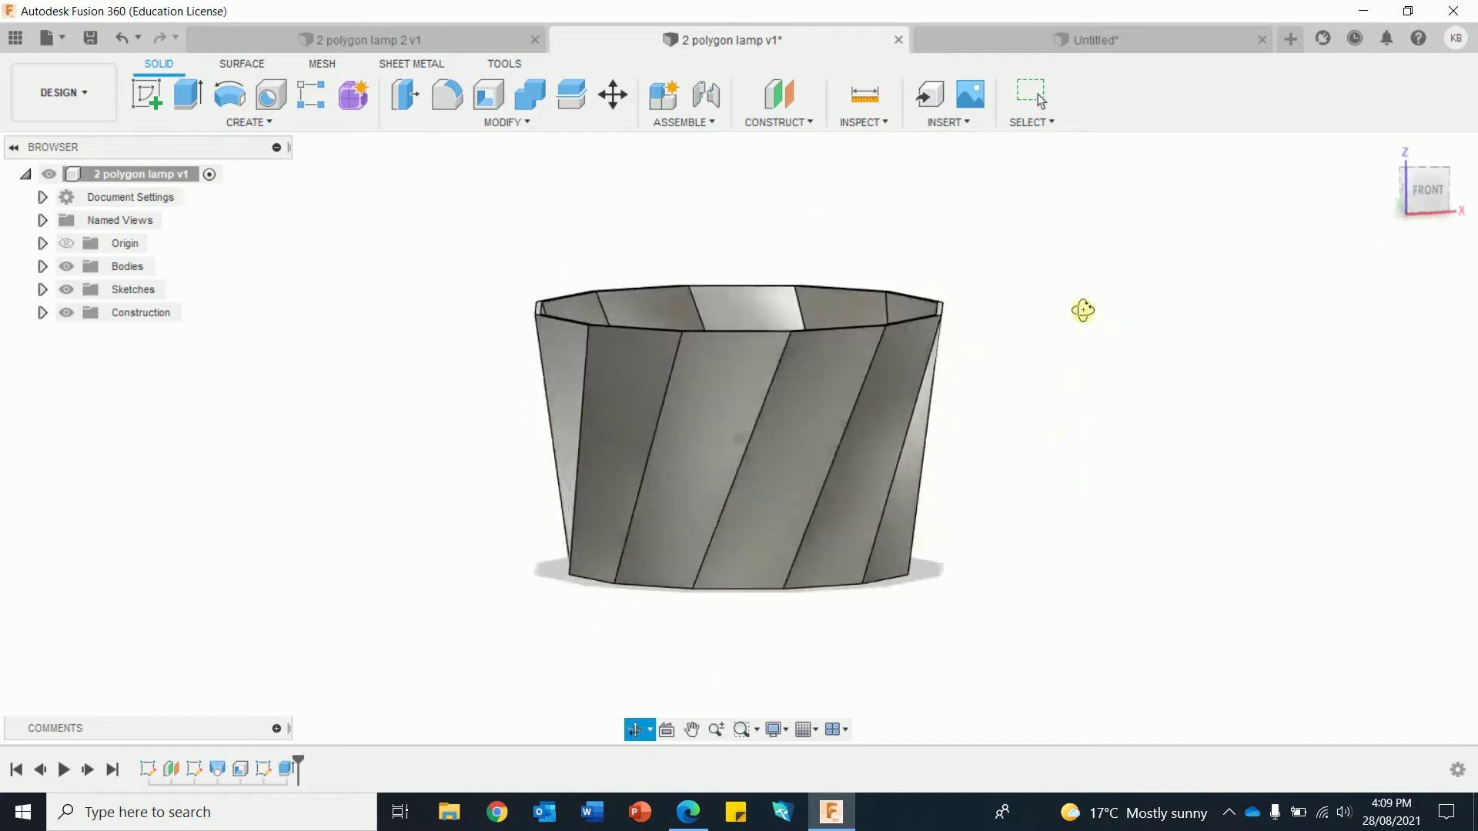
{"action": "right_click", "coordinate": [217, 769]}
{"action": "left_click", "coordinate": [270, 593]}
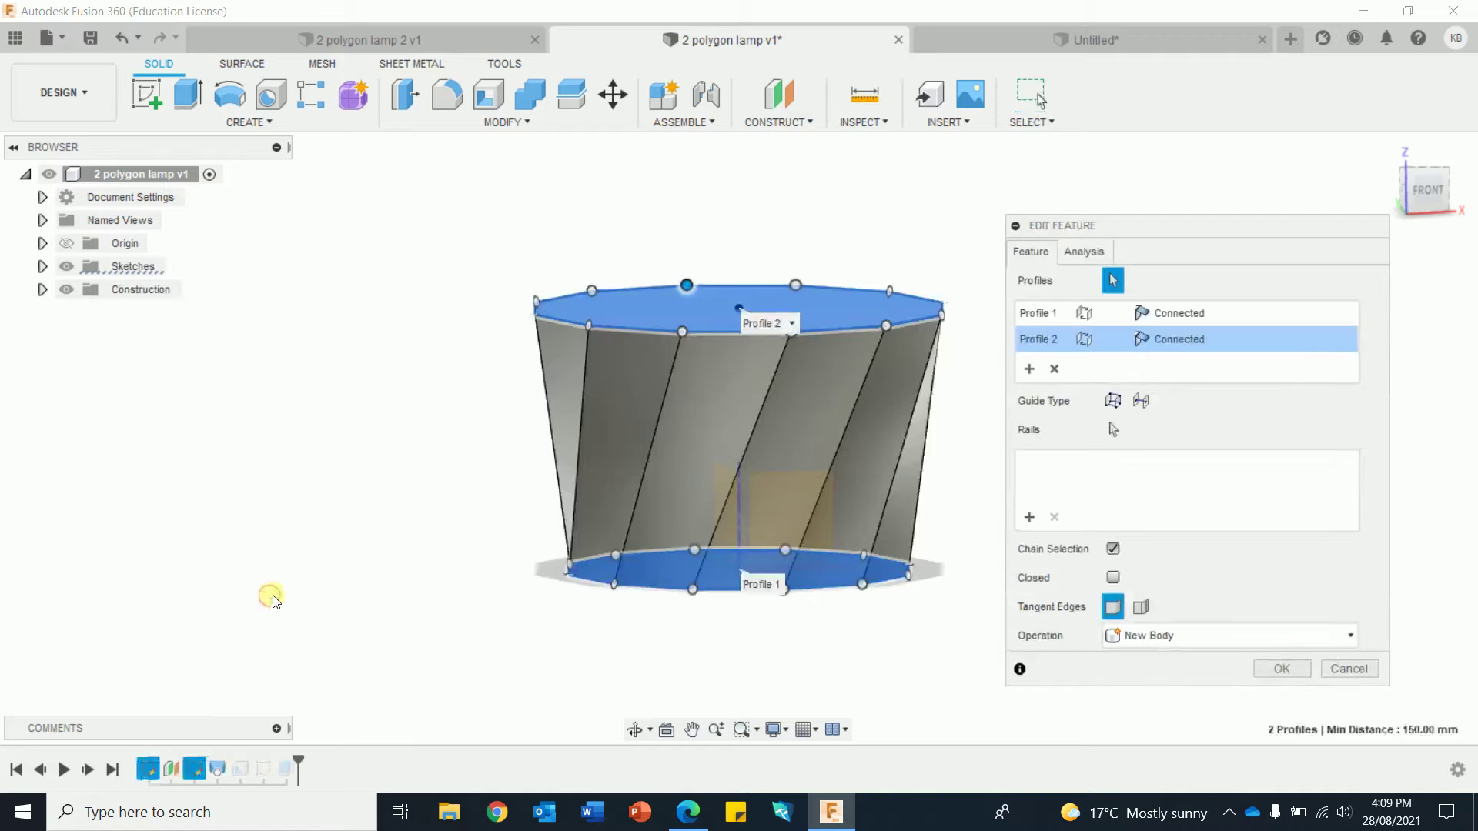
Step: Try the Direction condition on the upper polygon profile with a takeoff weight of 1.60, and return it to Connected
{"action": "left_click", "coordinate": [1239, 340]}
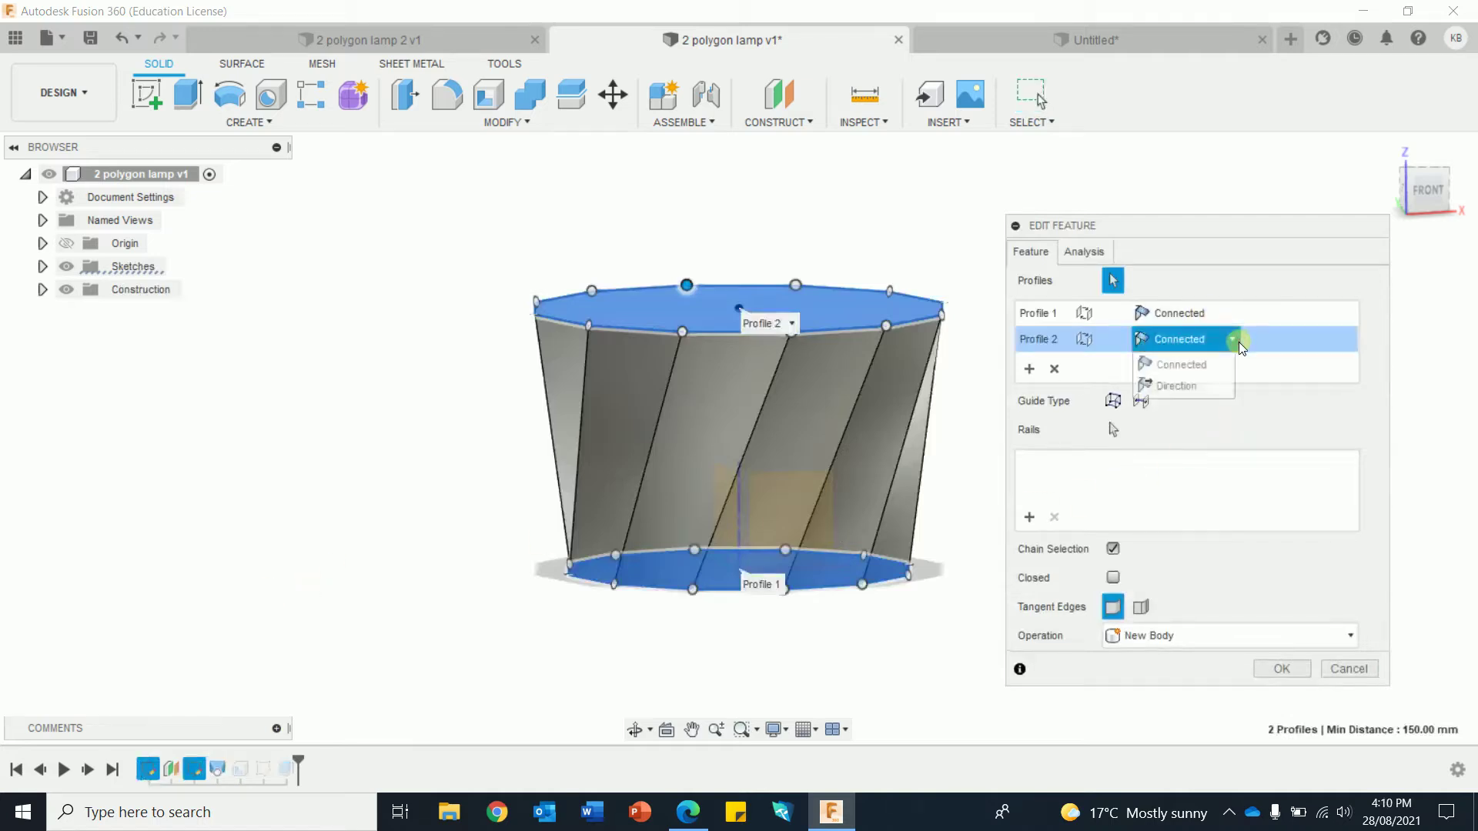
{"action": "left_click", "coordinate": [1193, 386]}
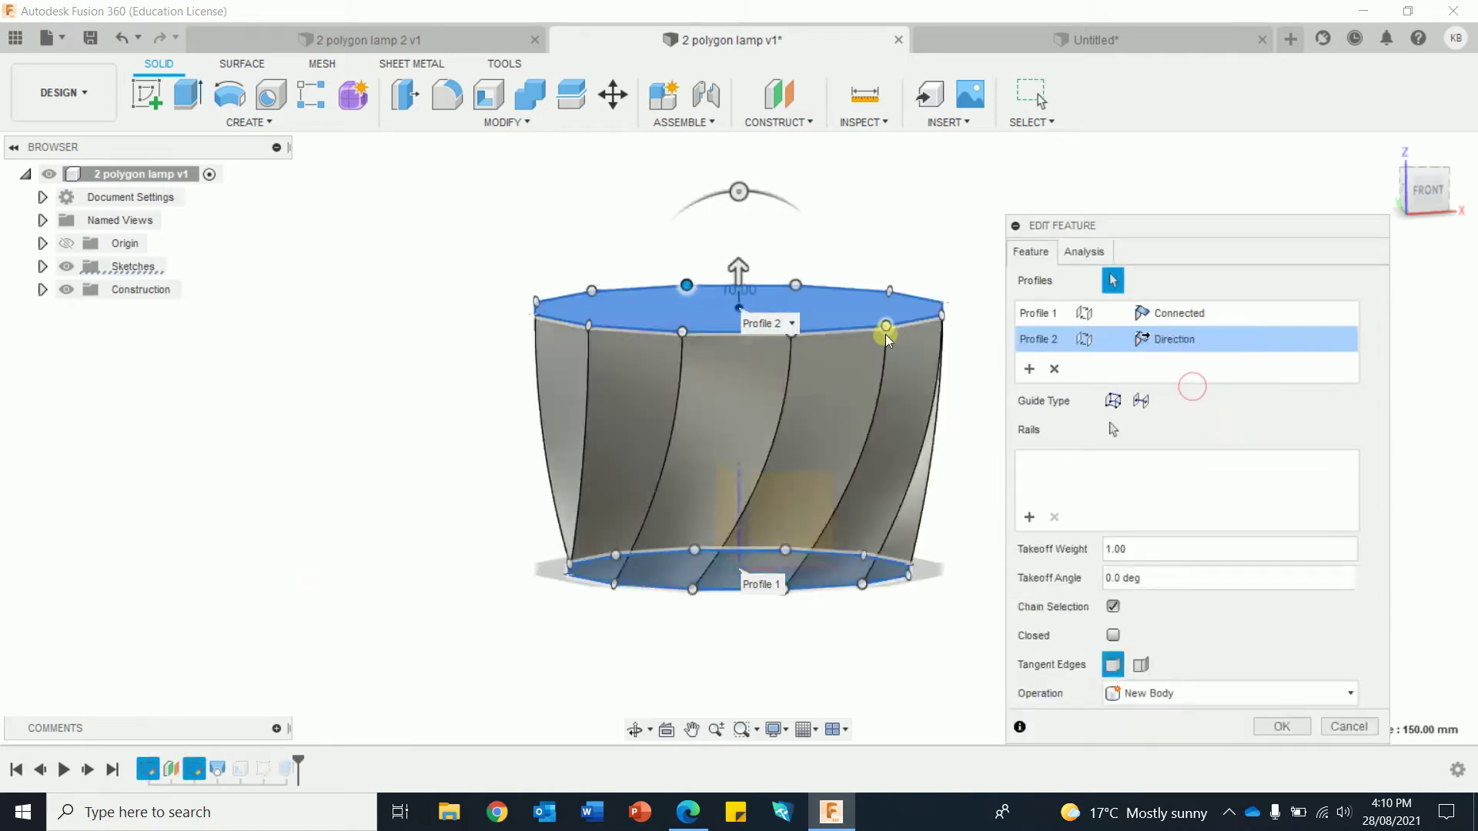
{"action": "mouse_move", "coordinate": [739, 266]}
{"action": "left_mouse_down"}
{"action": "mouse_move", "coordinate": [739, 283]}
{"action": "mouse_move", "coordinate": [741, 243]}
{"action": "mouse_move", "coordinate": [742, 262]}
{"action": "left_mouse_up"}
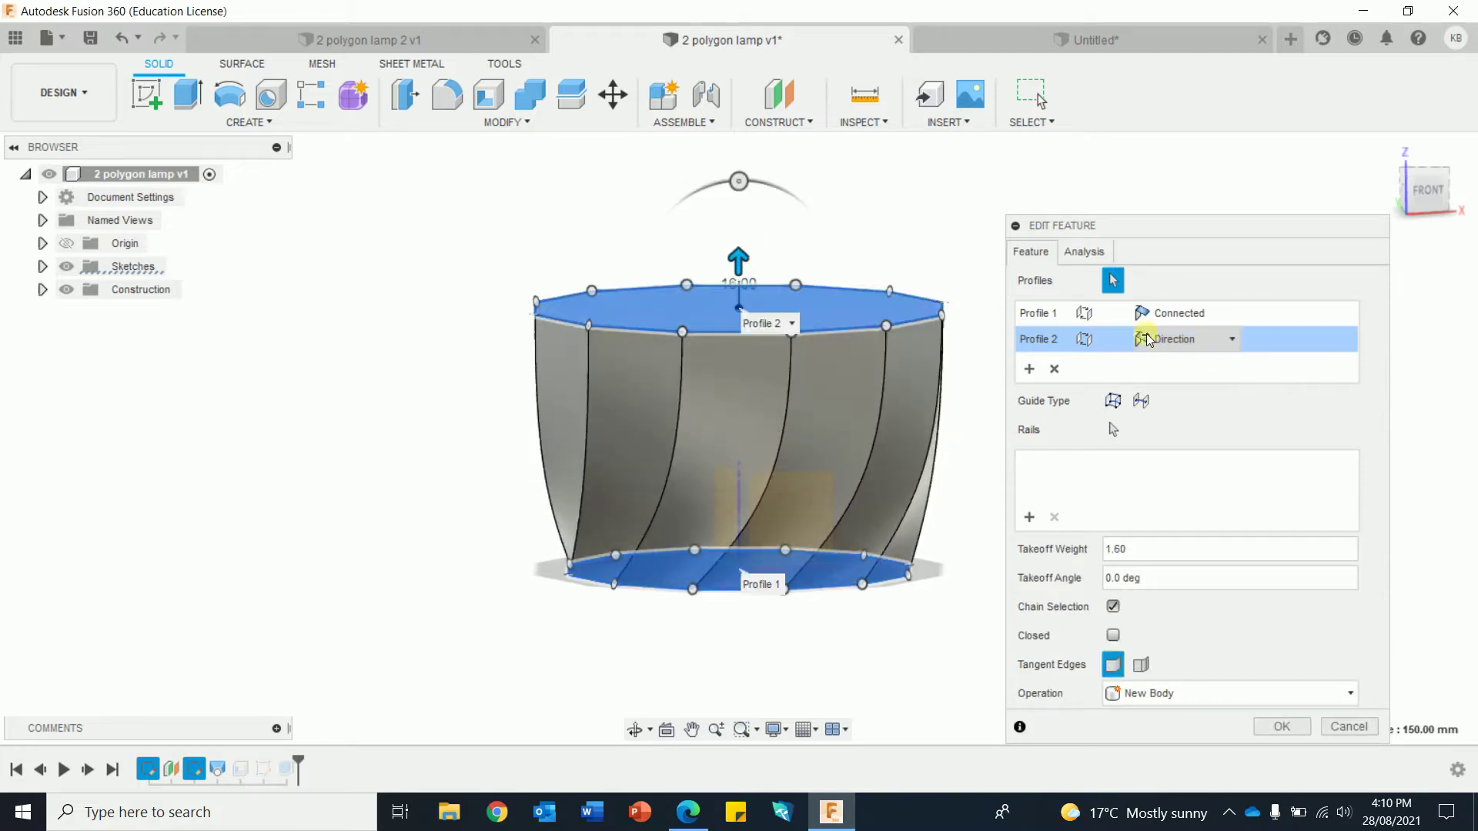
{"action": "left_click", "coordinate": [1230, 338]}
{"action": "left_click", "coordinate": [1189, 372]}
Step: Set the lower polygon profile's condition to Direction with a takeoff weight of 1.65, and apply the loft edit
{"action": "left_click", "coordinate": [1230, 313]}
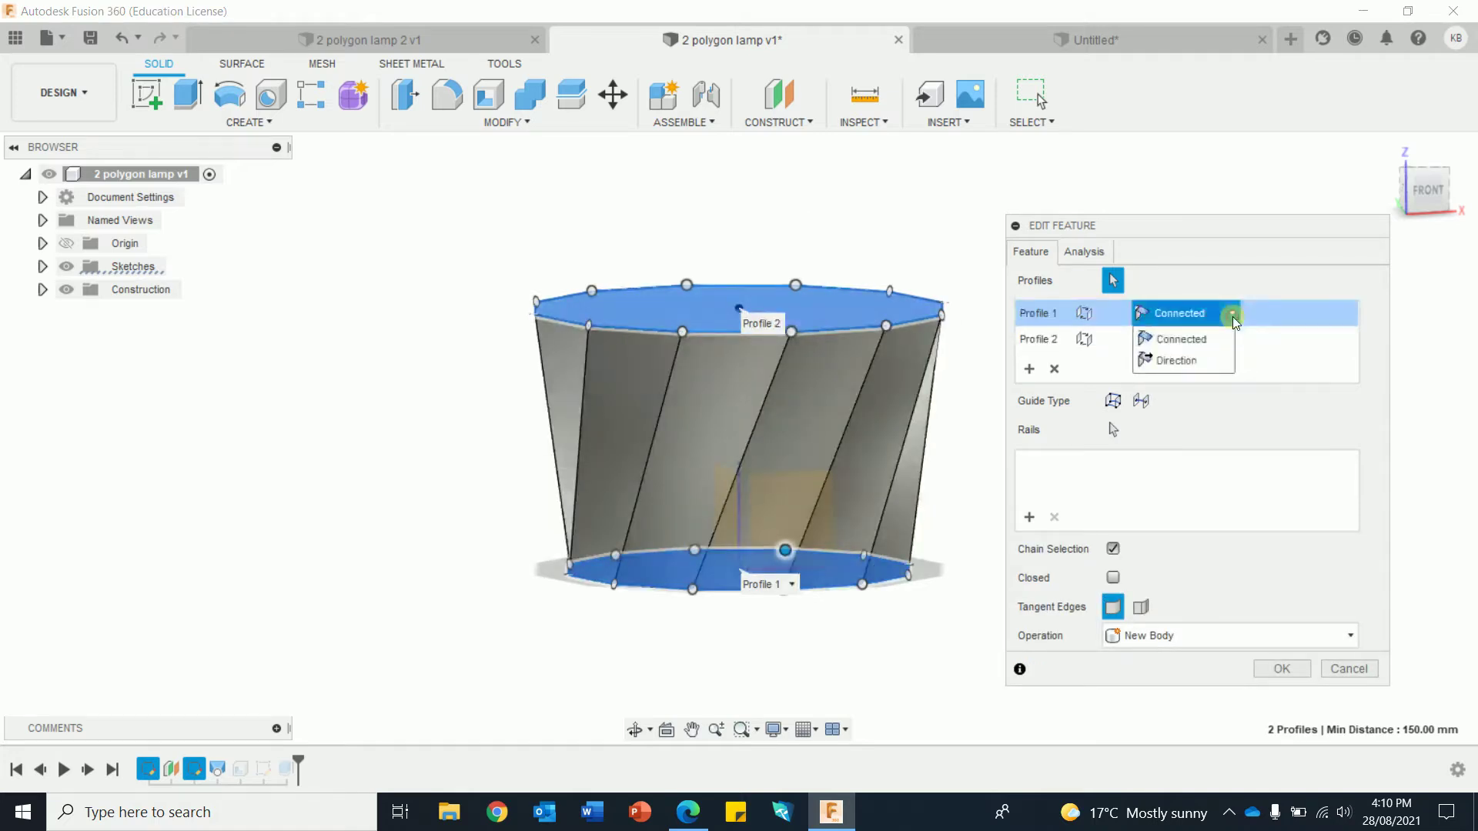
{"action": "left_click", "coordinate": [1185, 362]}
{"action": "mouse_move", "coordinate": [738, 531]}
{"action": "left_mouse_down"}
{"action": "mouse_move", "coordinate": [746, 501]}
{"action": "mouse_move", "coordinate": [739, 518]}
{"action": "left_mouse_up"}
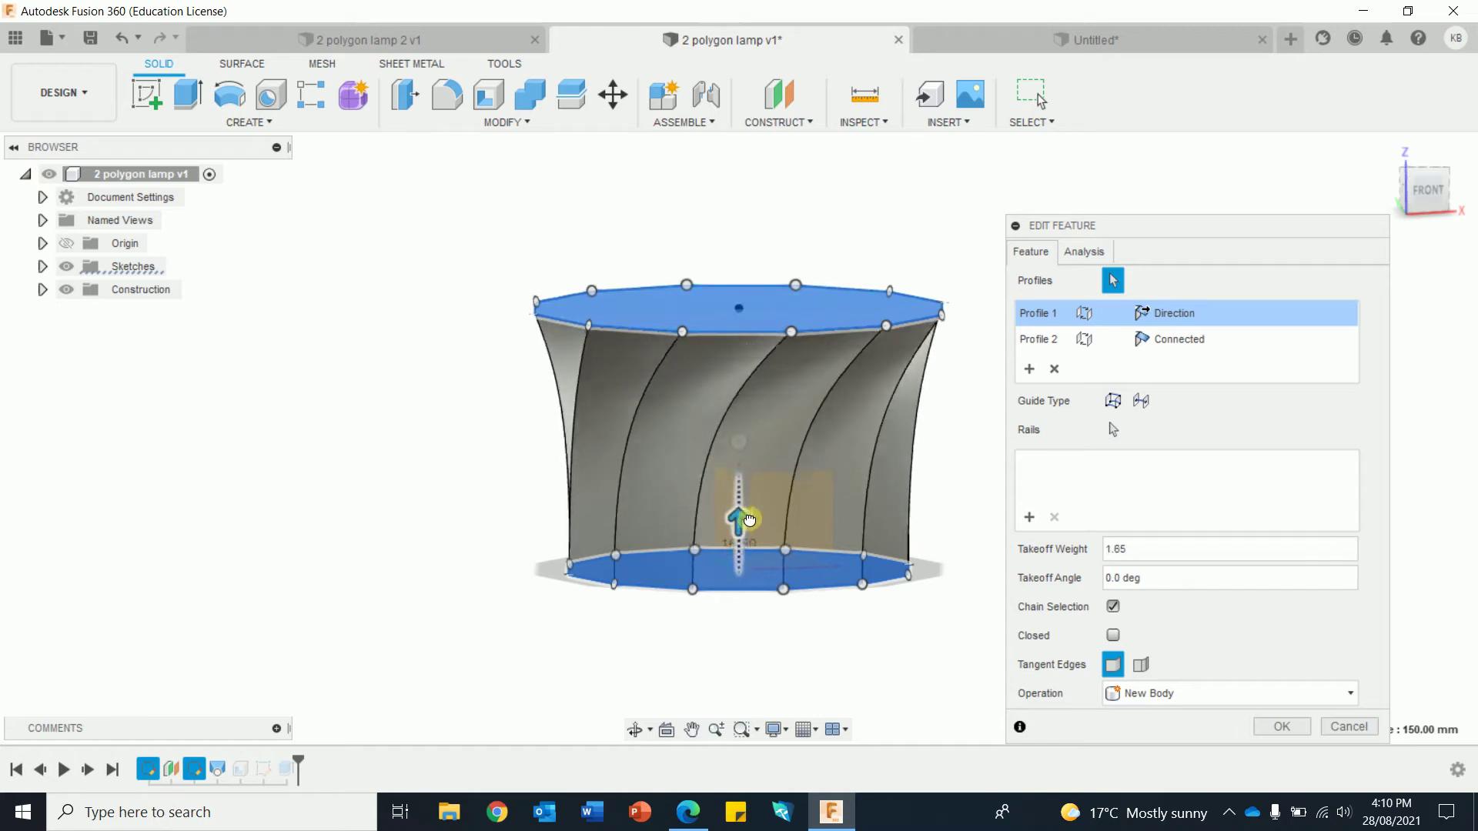
{"action": "left_click", "coordinate": [1263, 727]}
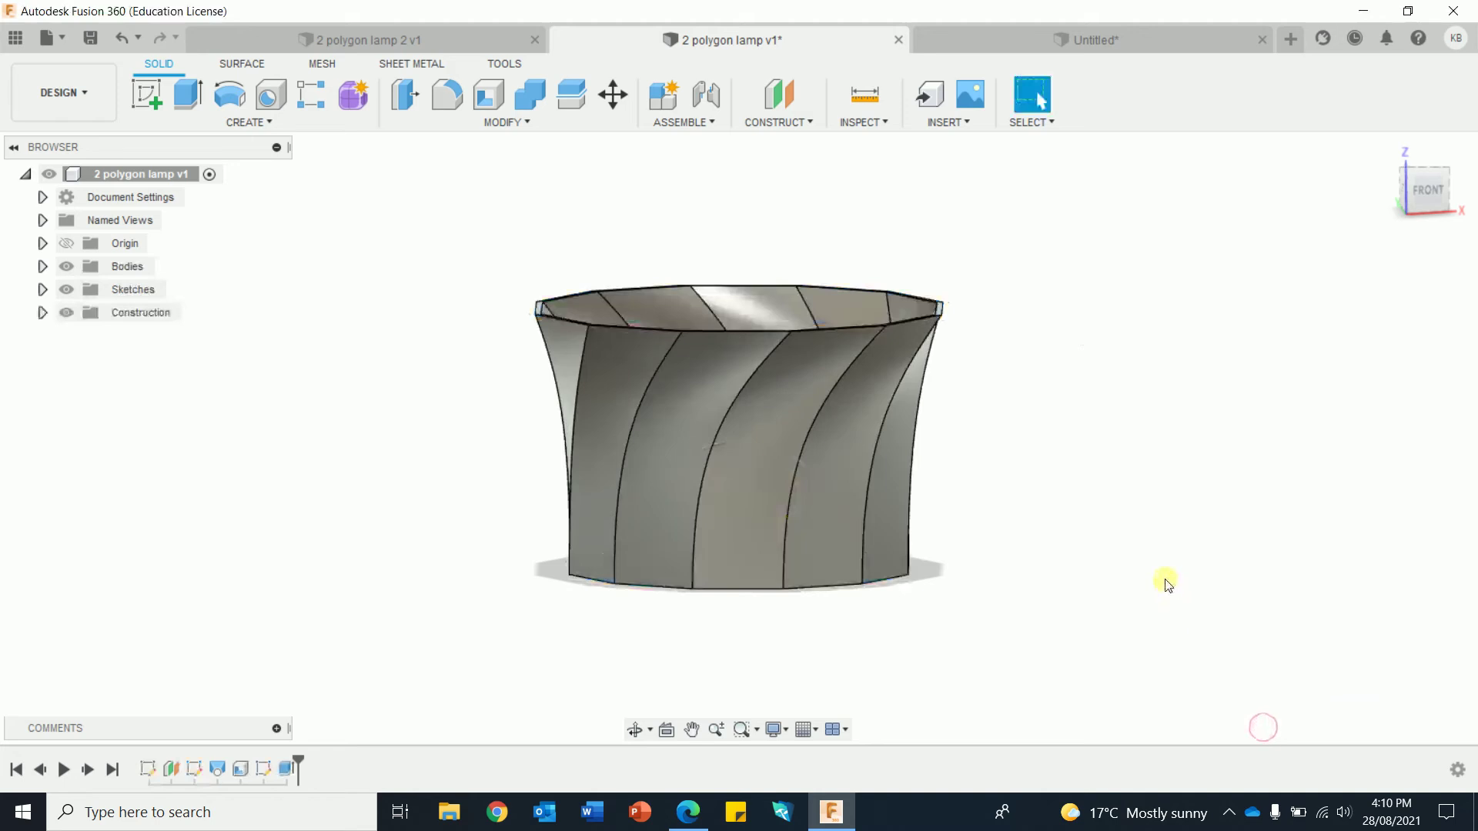
{"action": "middle_click_drag", "start_coordinate": [1159, 565], "coordinate": [1202, 571], "text": "shift"}
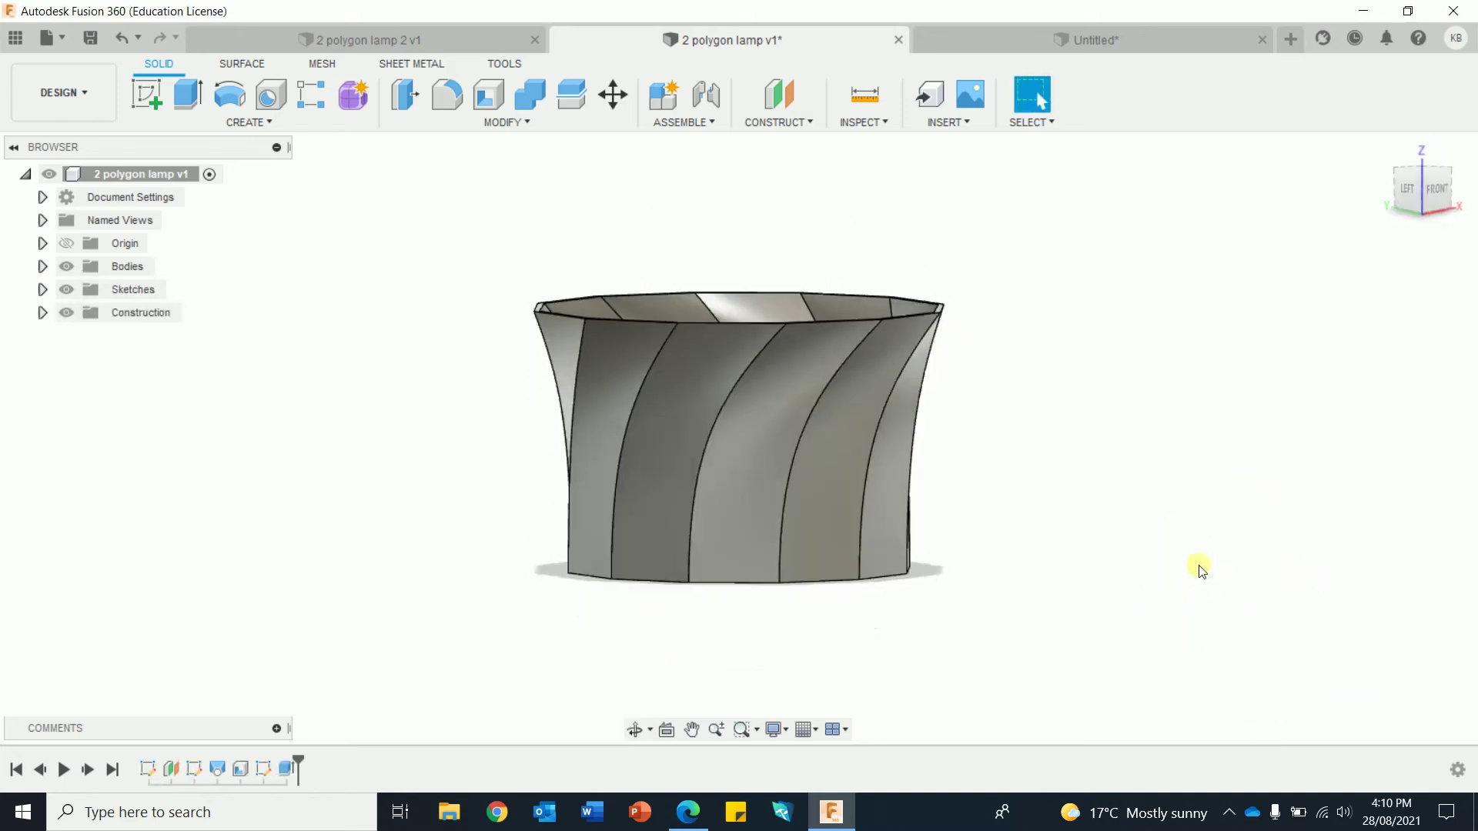